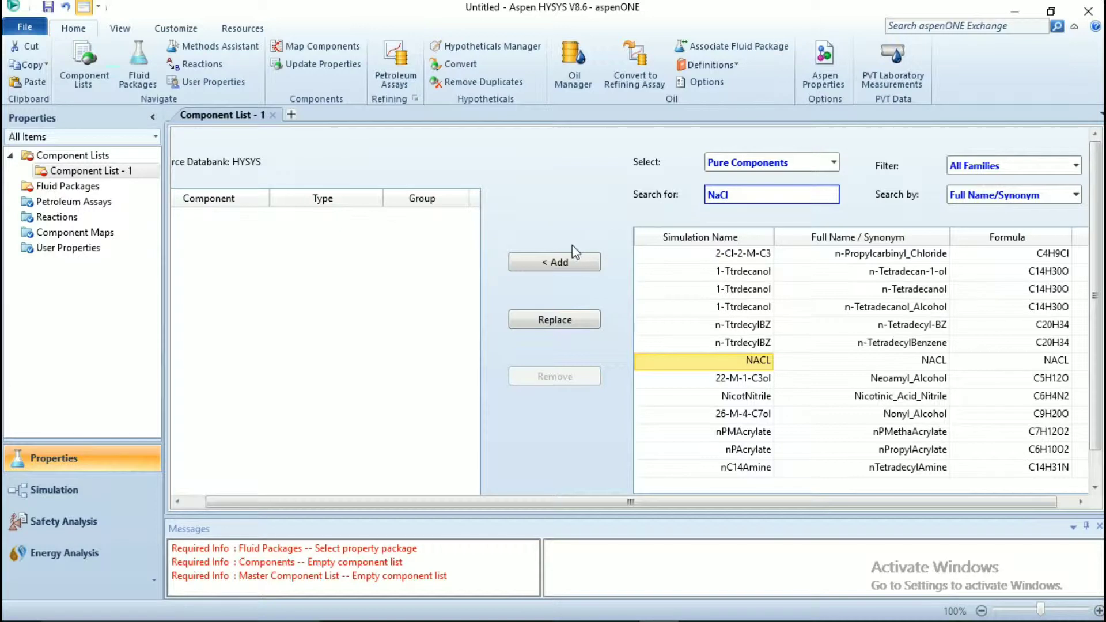
# Add the pure components NaCl and H2O to the component list
pyautogui.click(568, 260)
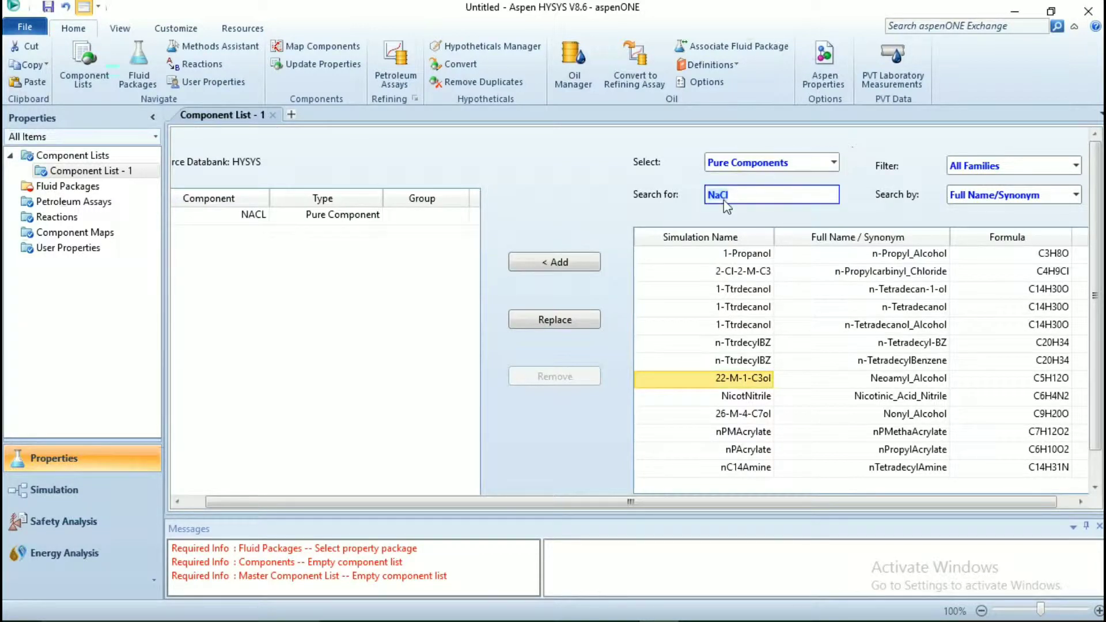
pyautogui.write('H2O')
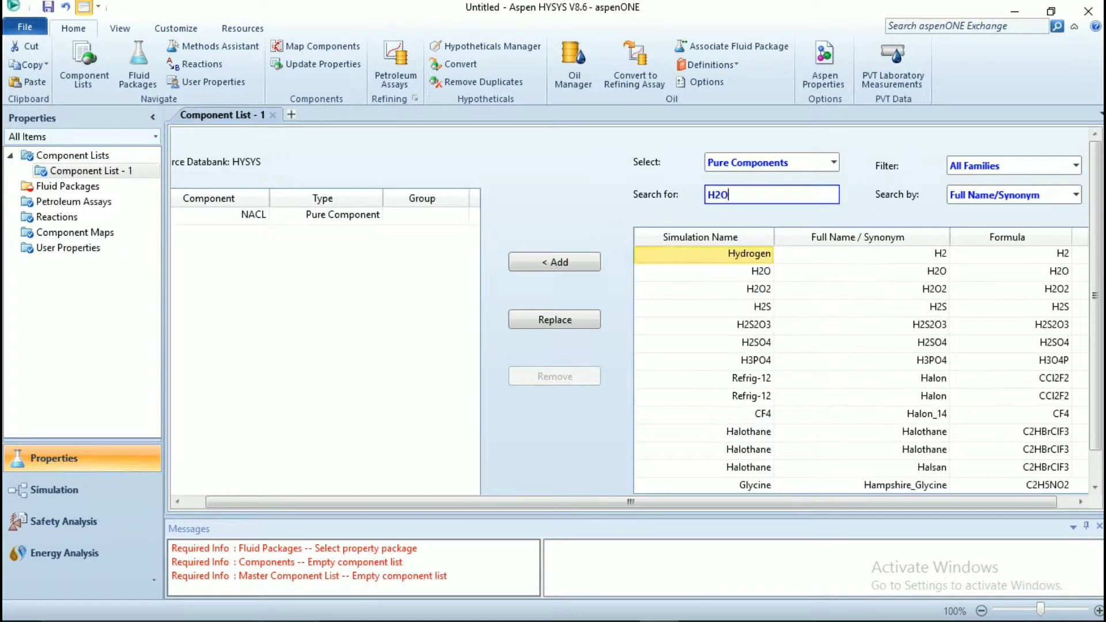
pyautogui.click(560, 263)
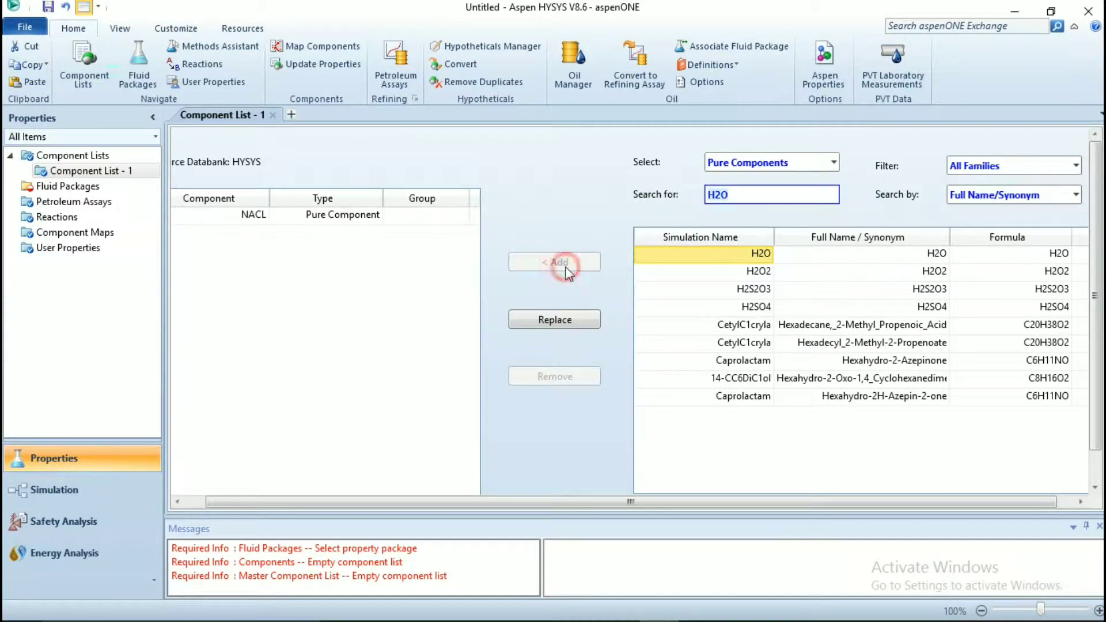
# Create a fluid package that uses the PRSV property package
pyautogui.click(81, 188)
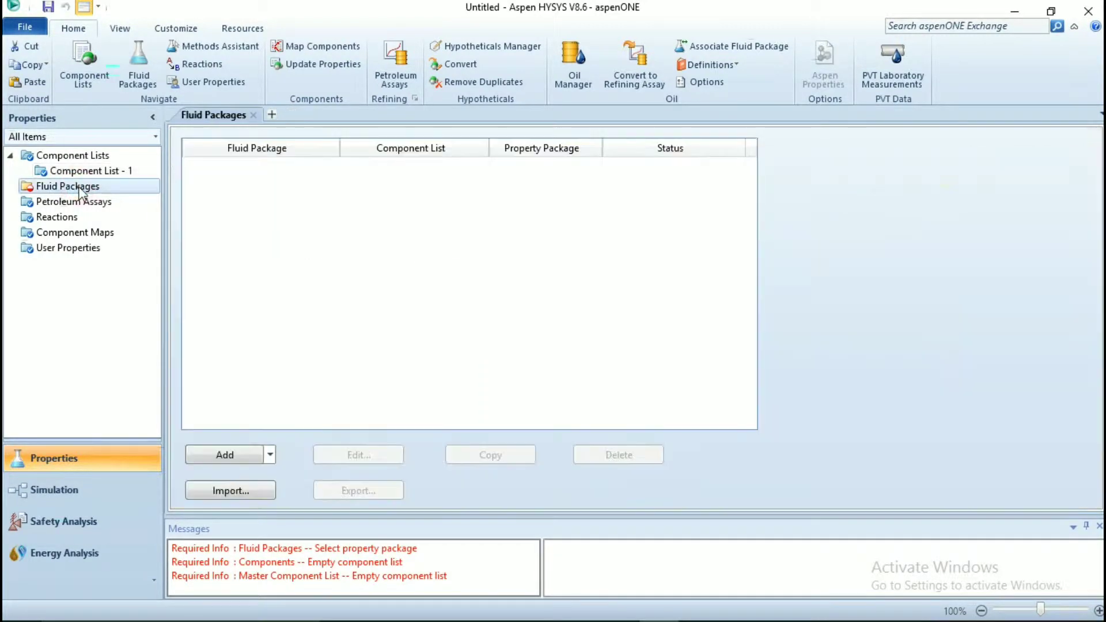
pyautogui.click(233, 456)
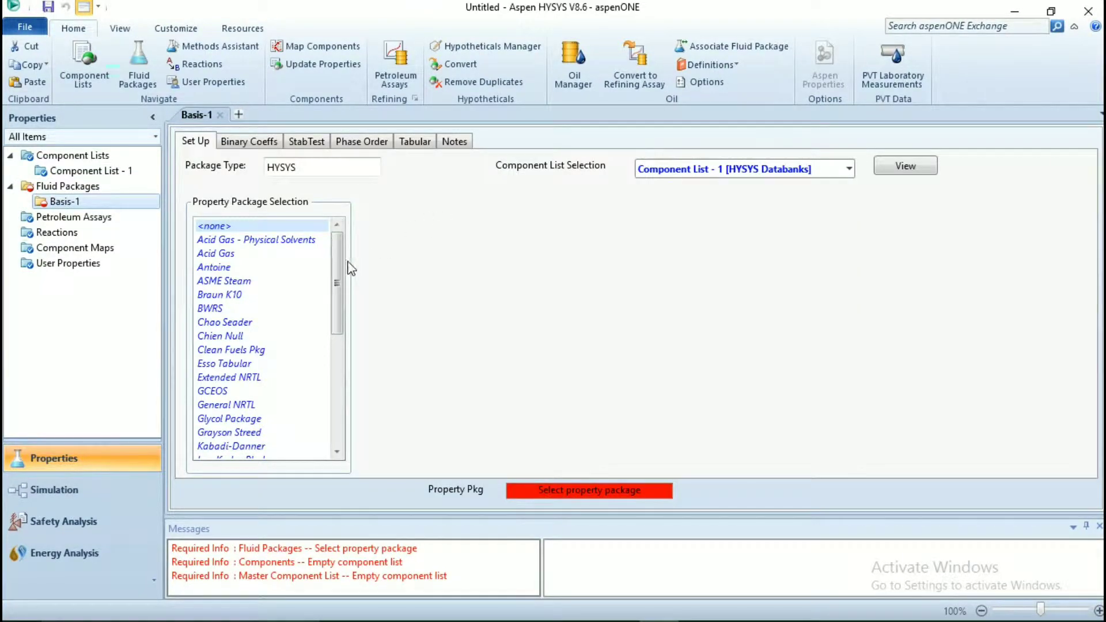
pyautogui.moveTo(341, 262); pyautogui.dragTo(314, 340)
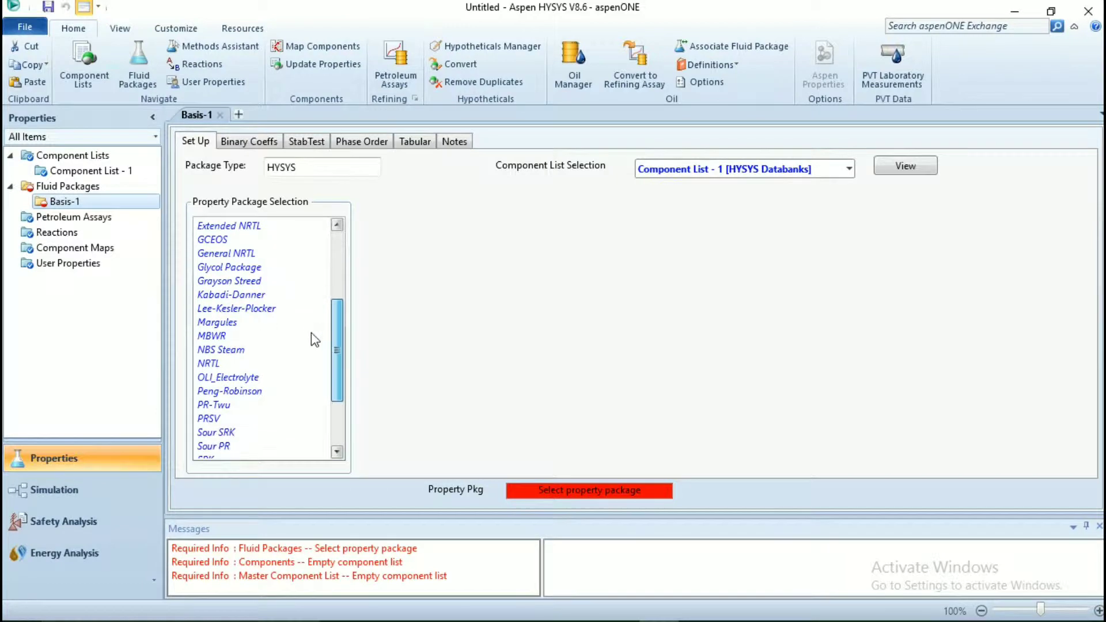
pyautogui.click(207, 419)
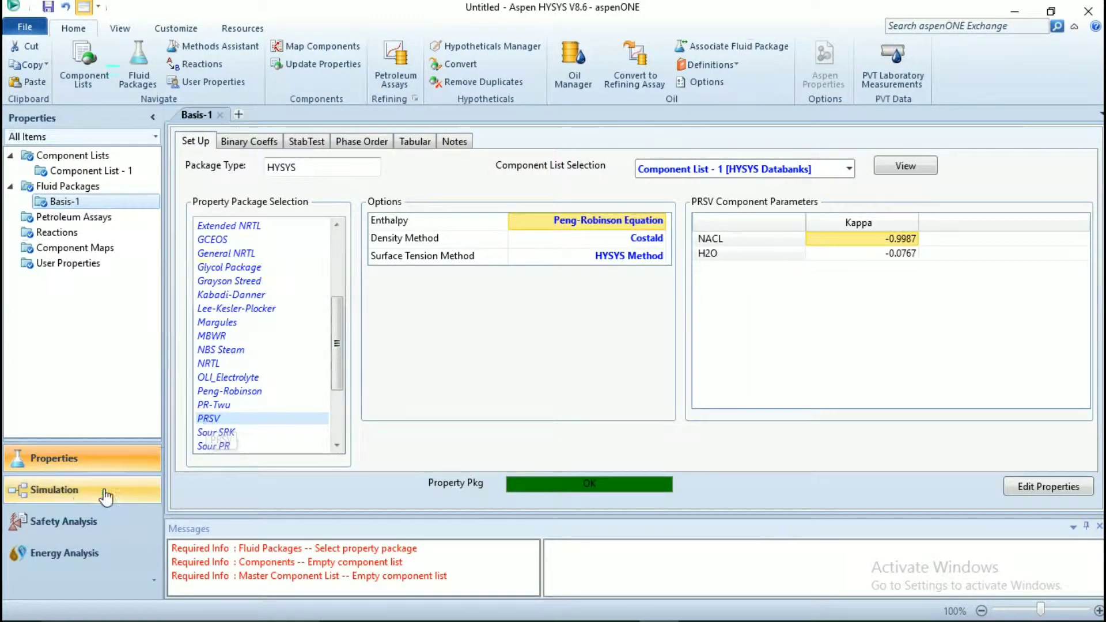
# Enter the simulation environment and place a separator near the middle of the flowsheet
pyautogui.click(70, 489)
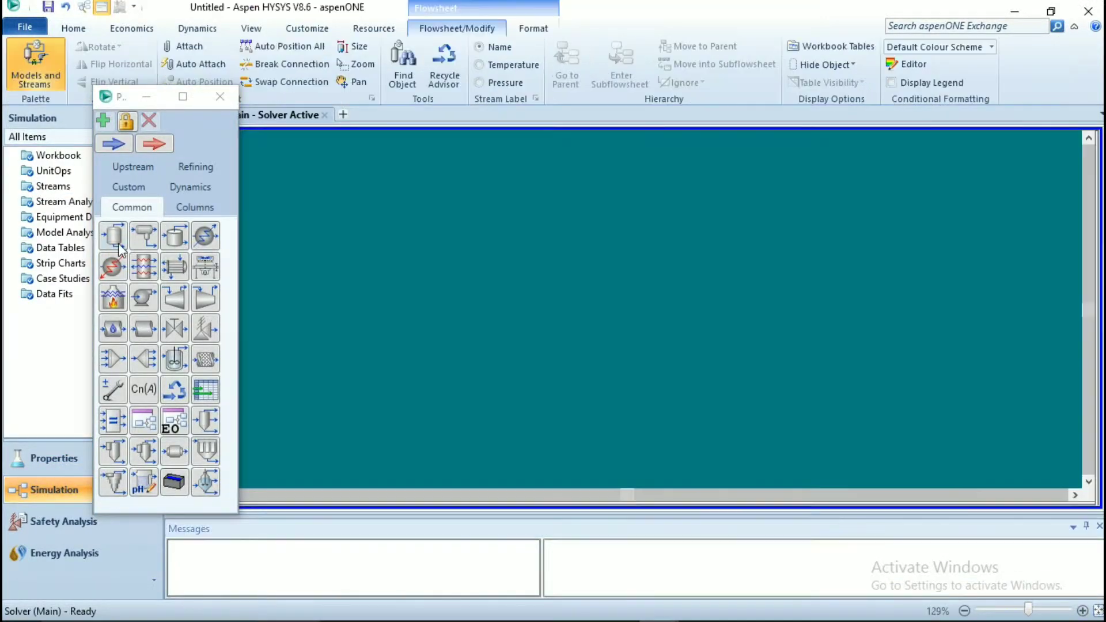
pyautogui.moveTo(119, 247); pyautogui.dragTo(534, 378)
pyautogui.click(700, 341)
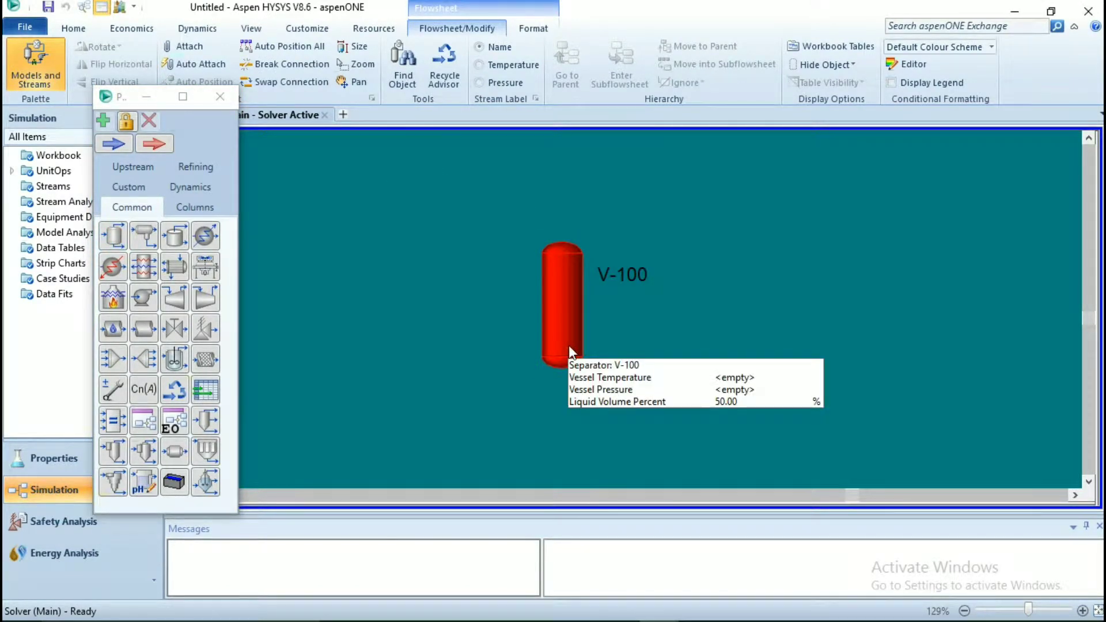
# Open the separator's design connections and create inlet stream 1
pyautogui.doubleClick(569, 345)
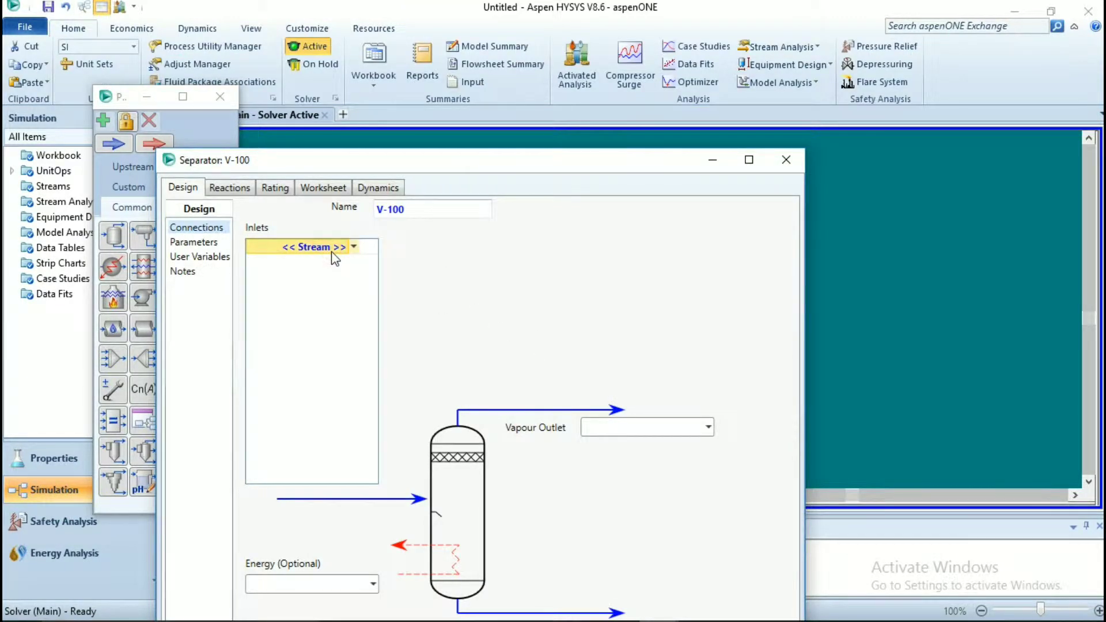
pyautogui.click(324, 193)
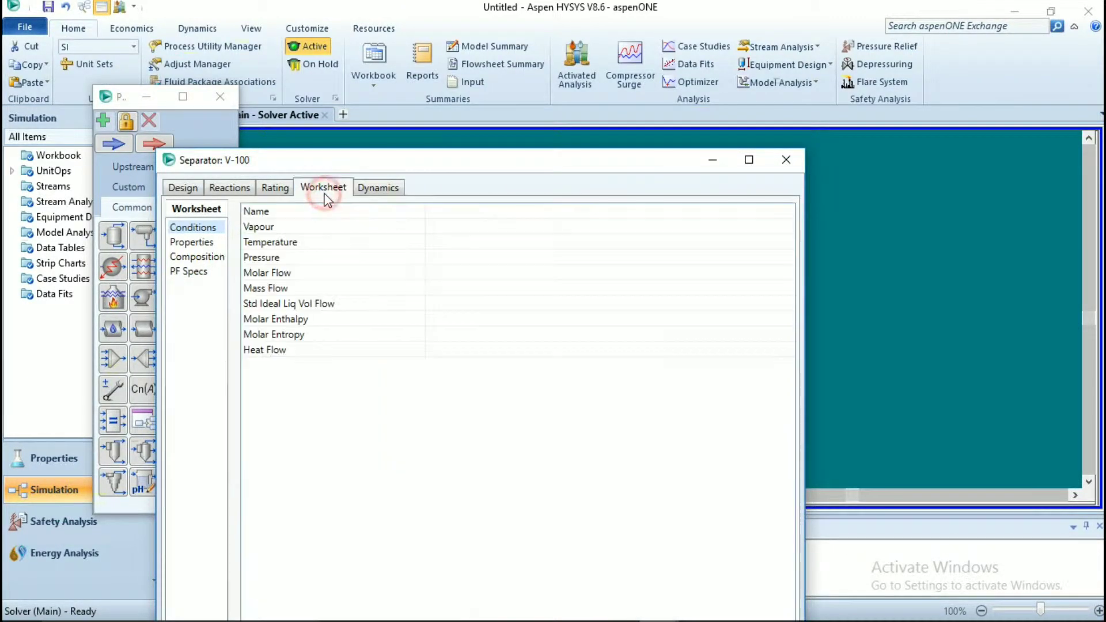
pyautogui.click(183, 189)
pyautogui.click(331, 248)
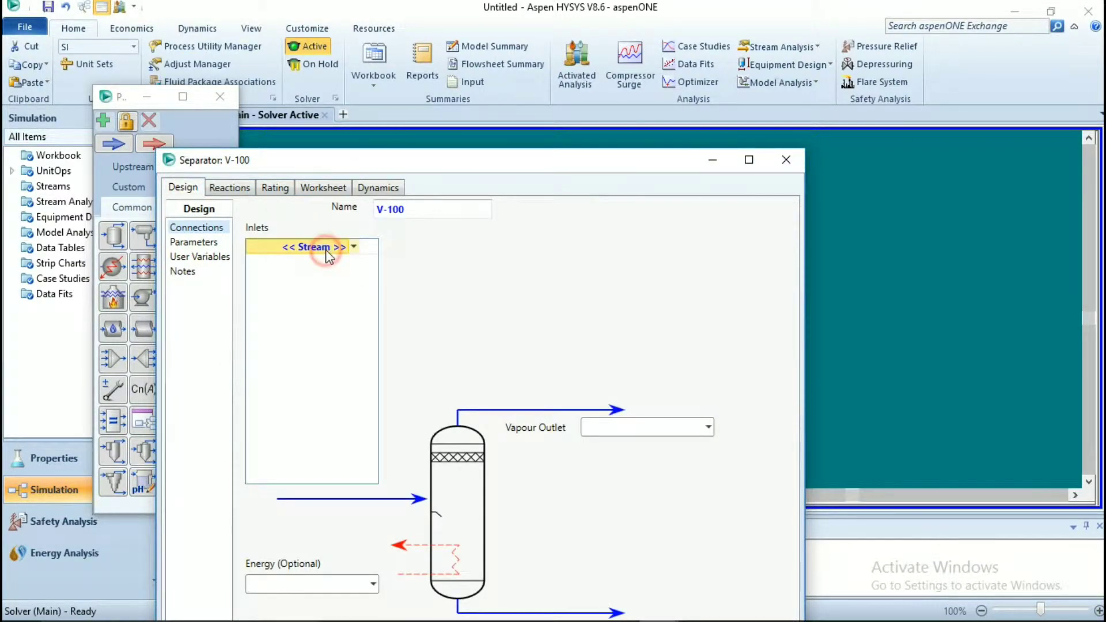
pyautogui.write('1')
pyautogui.press('Return')
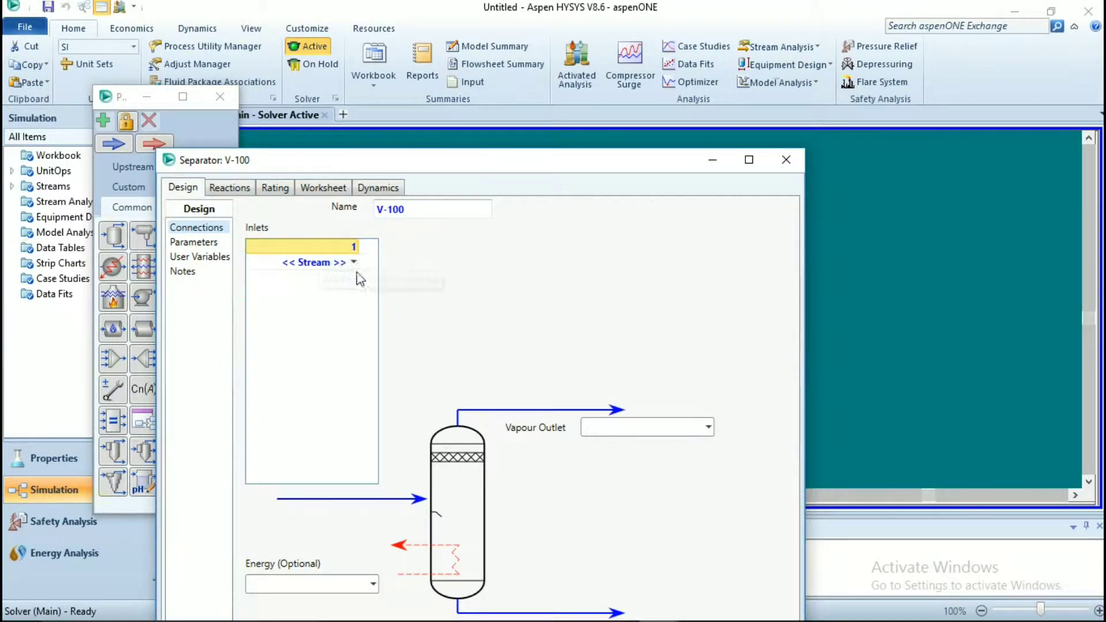
# Assign stream 2 as the separator's vapour outlet and stream 3 as its liquid outlet
pyautogui.click(668, 432)
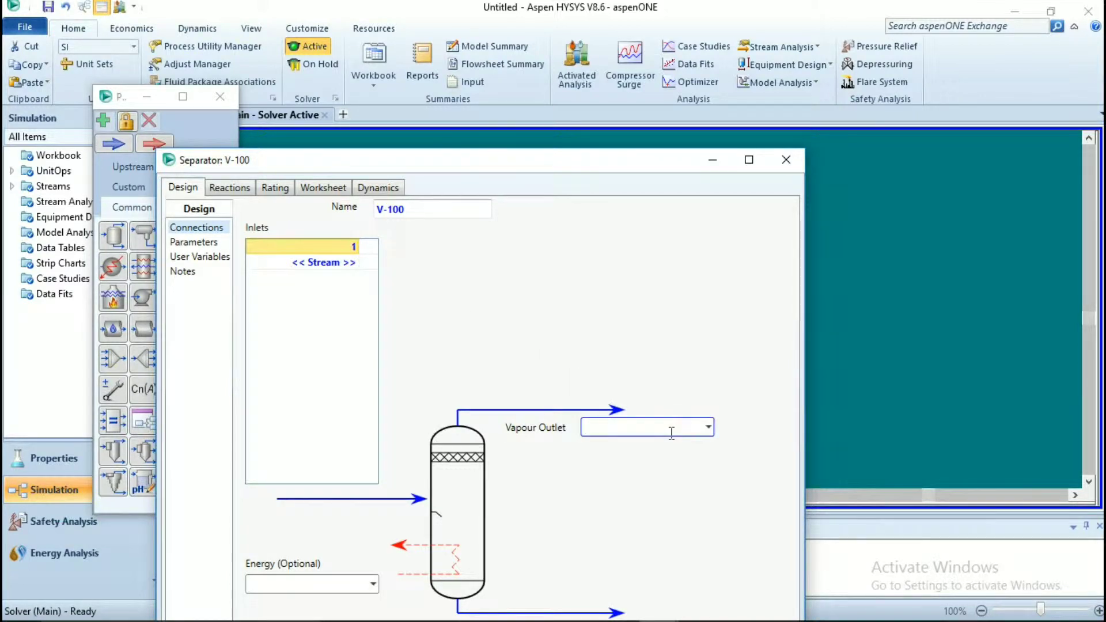
pyautogui.press('Return')
pyautogui.write('2')
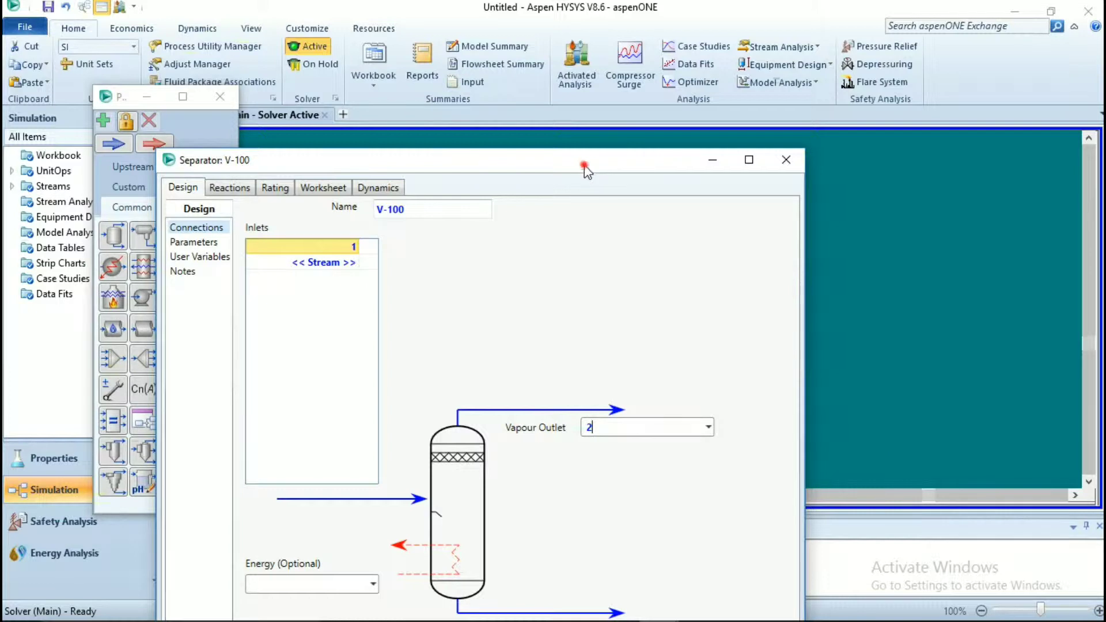
pyautogui.moveTo(585, 167); pyautogui.dragTo(599, 82)
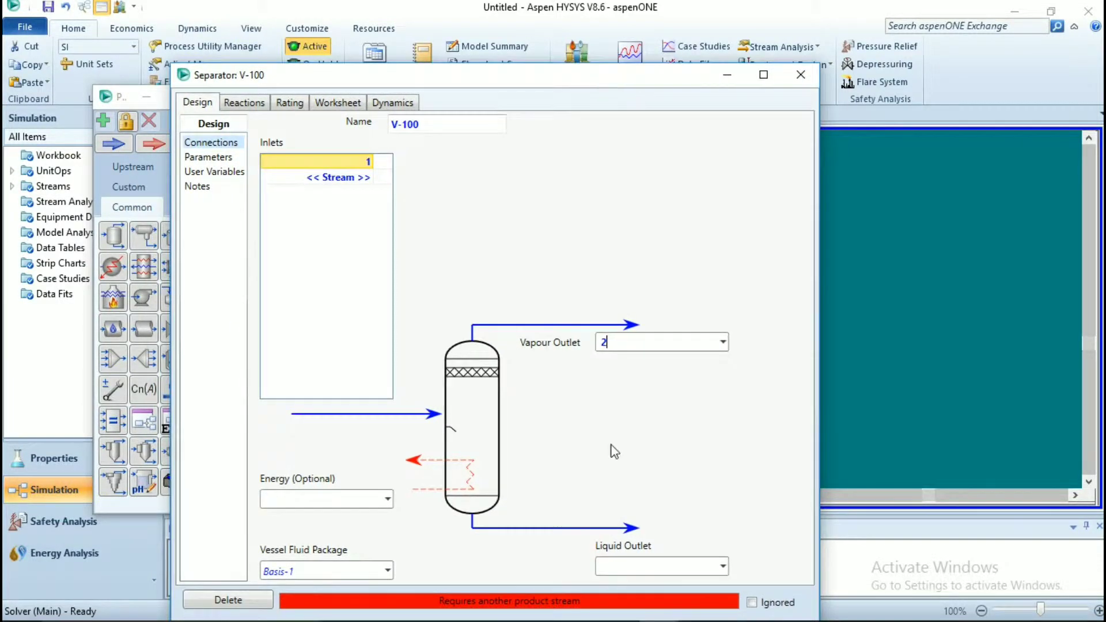
pyautogui.click(622, 561)
pyautogui.write('3')
pyautogui.press('Return')
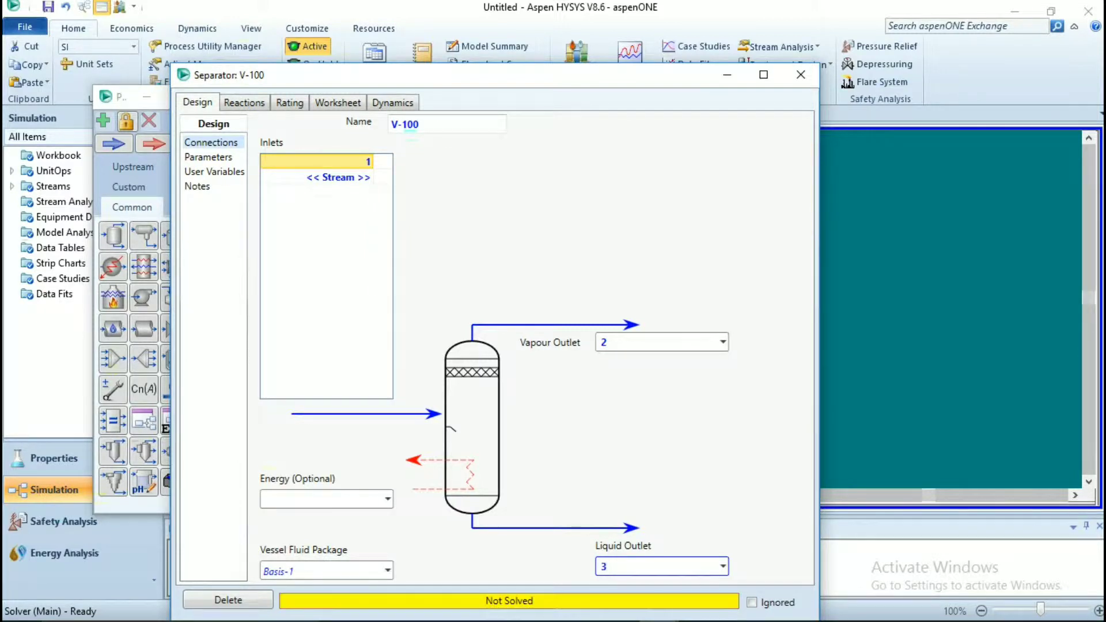
# Attach an energy stream named Q to the separator
pyautogui.click(354, 499)
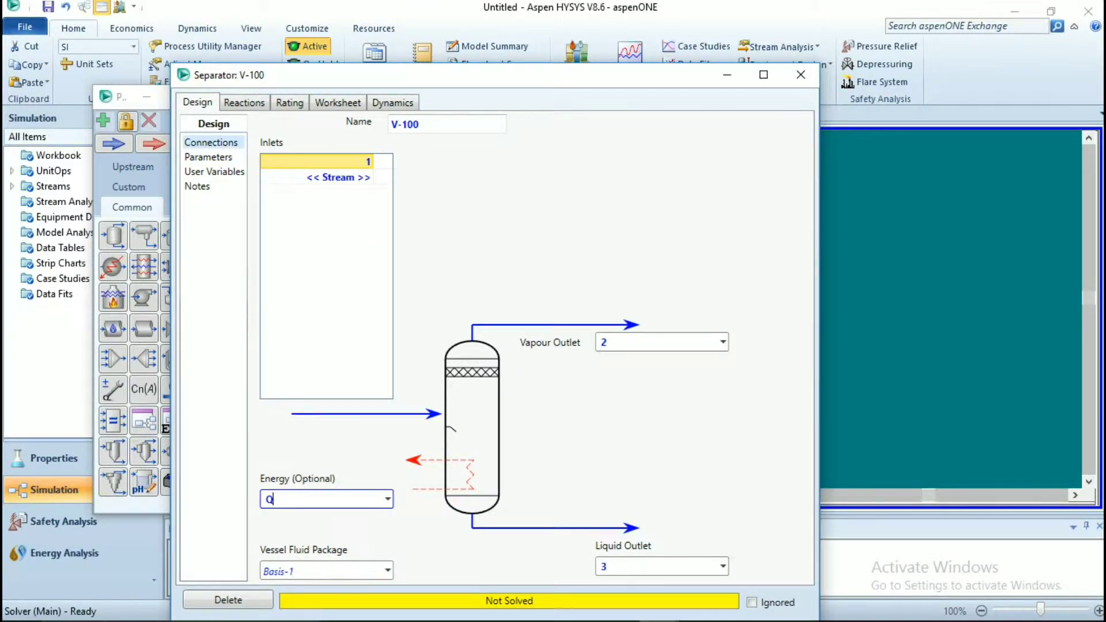
pyautogui.write('Q')
pyautogui.press('Return')
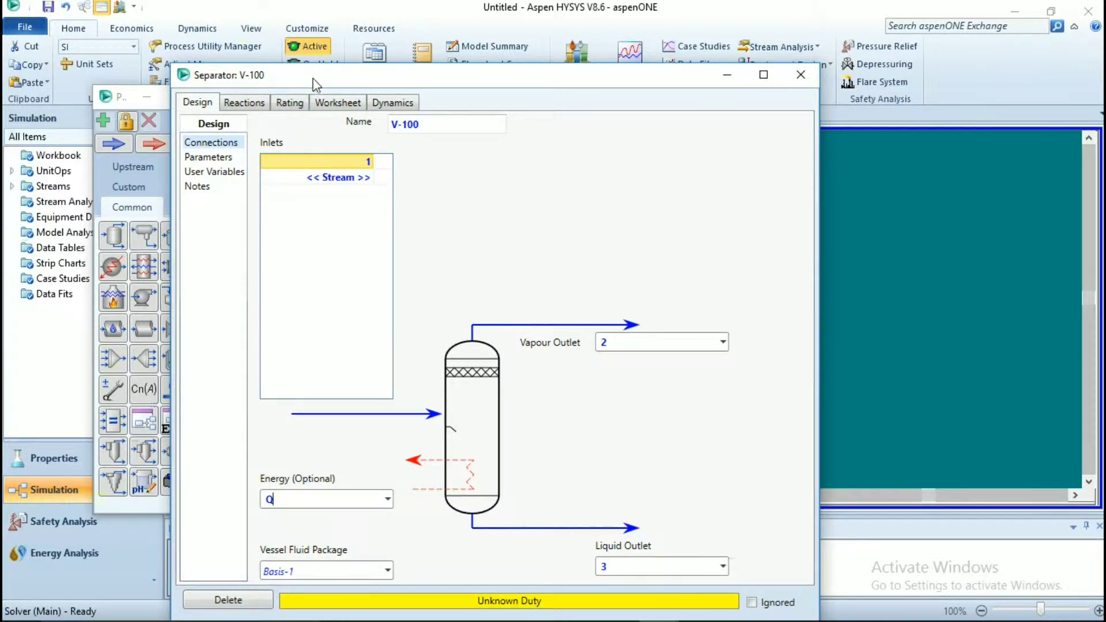
# Set the conditions of feed stream 1 to 30 °C, 100 kPa and a molar flow of 50 kgmole/h
pyautogui.click(331, 103)
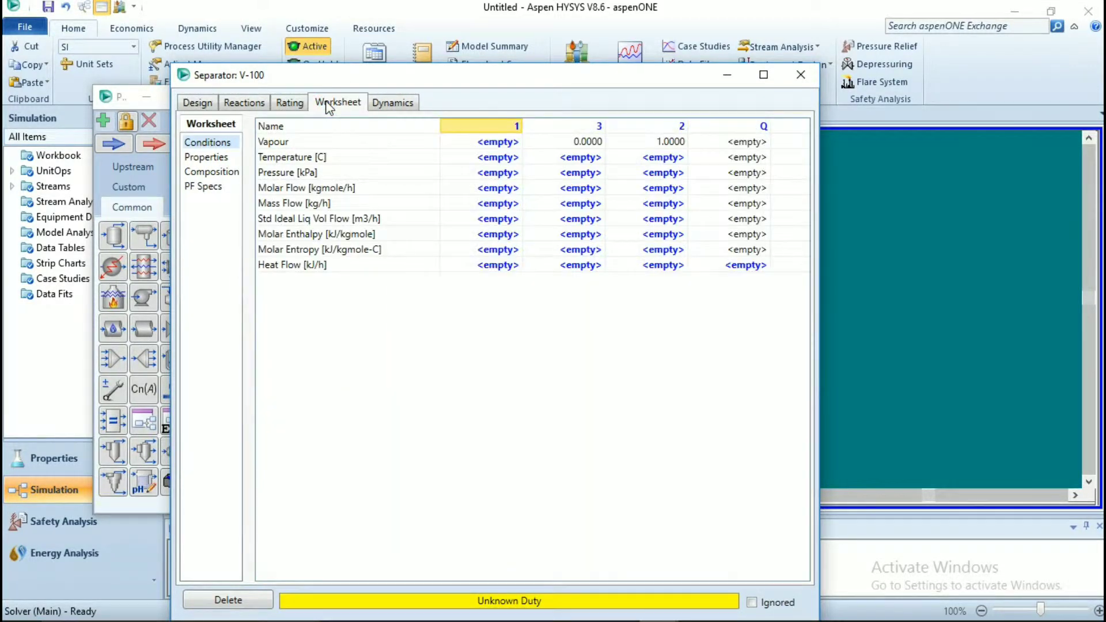
pyautogui.click(505, 159)
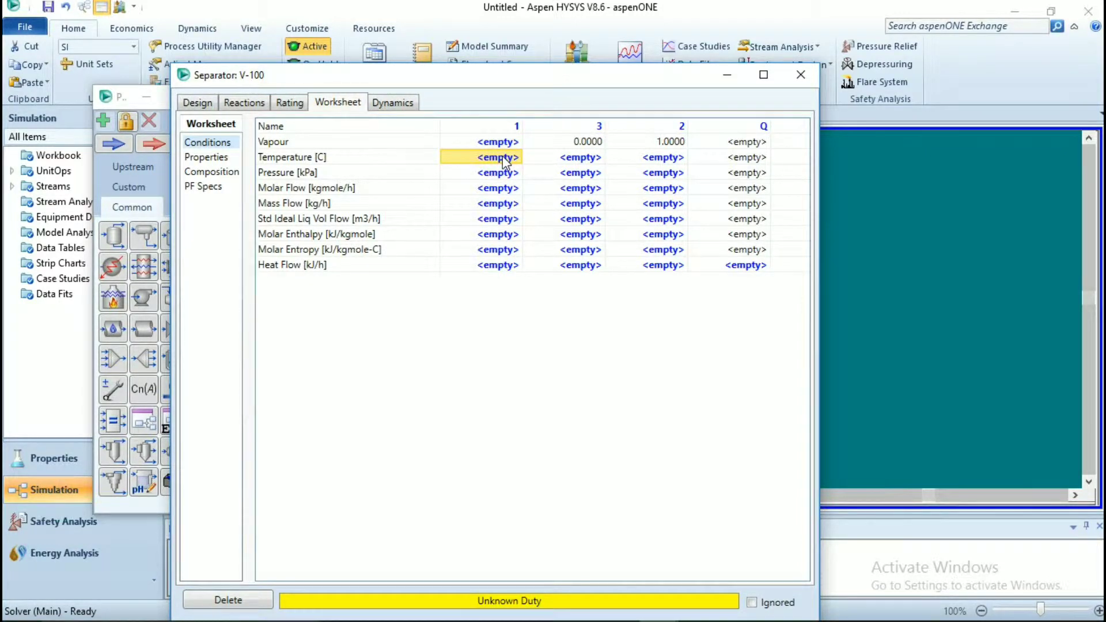
pyautogui.write('30')
pyautogui.press('Return')
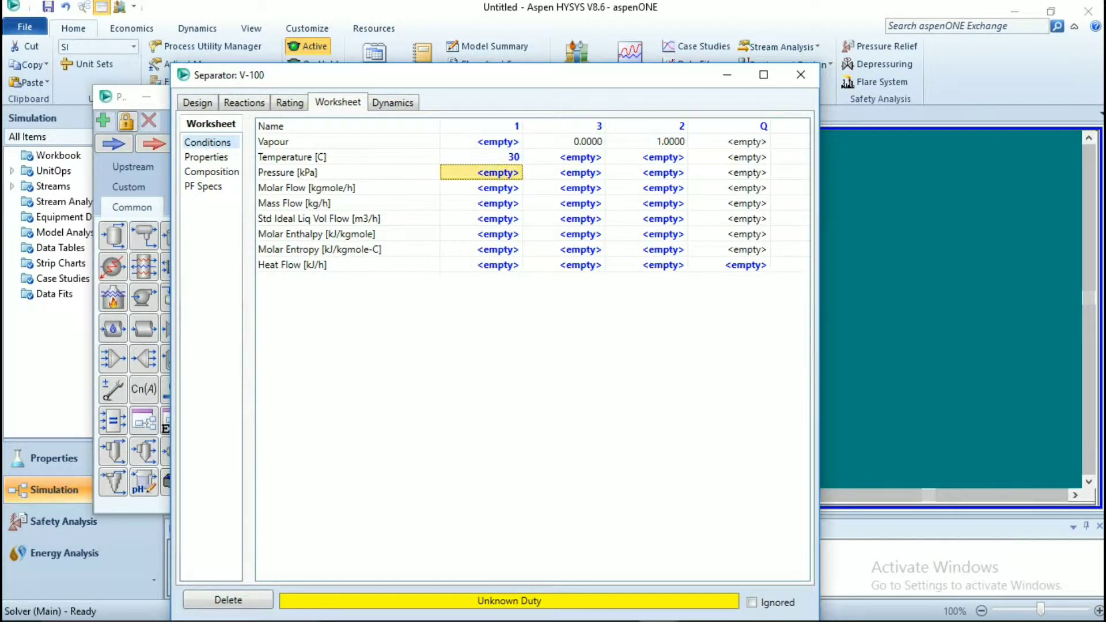
pyautogui.write('100')
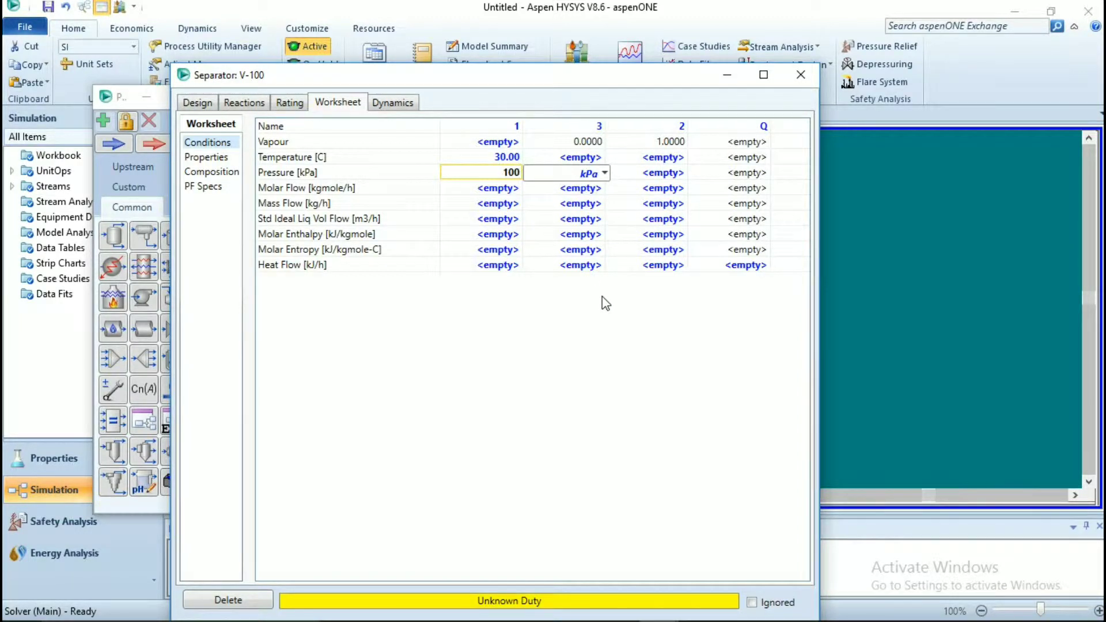
pyautogui.press('Return')
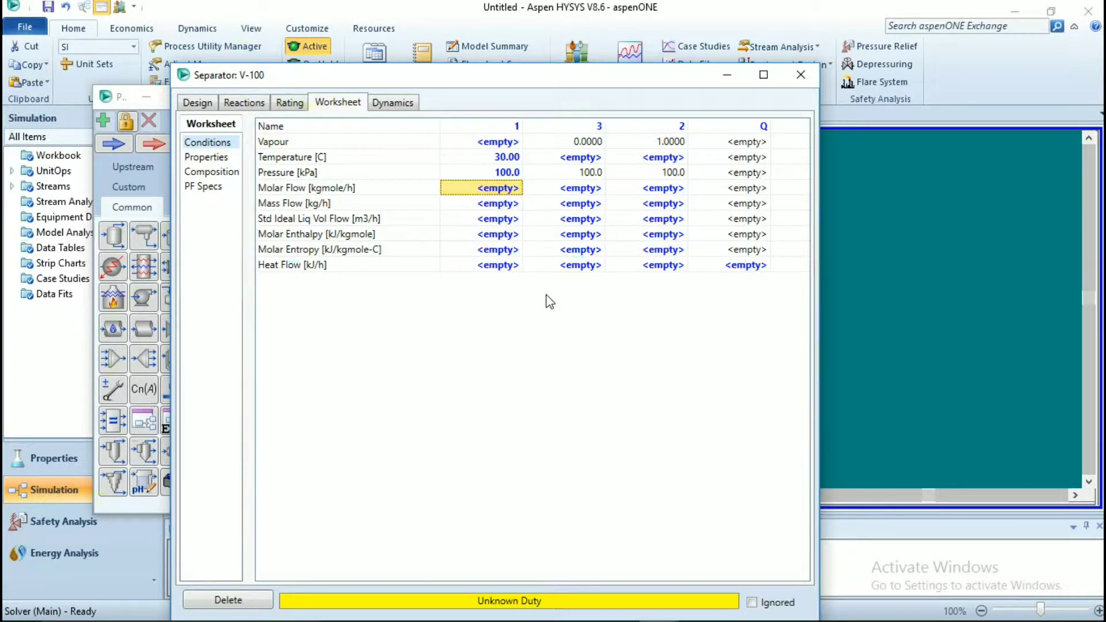
pyautogui.write('50')
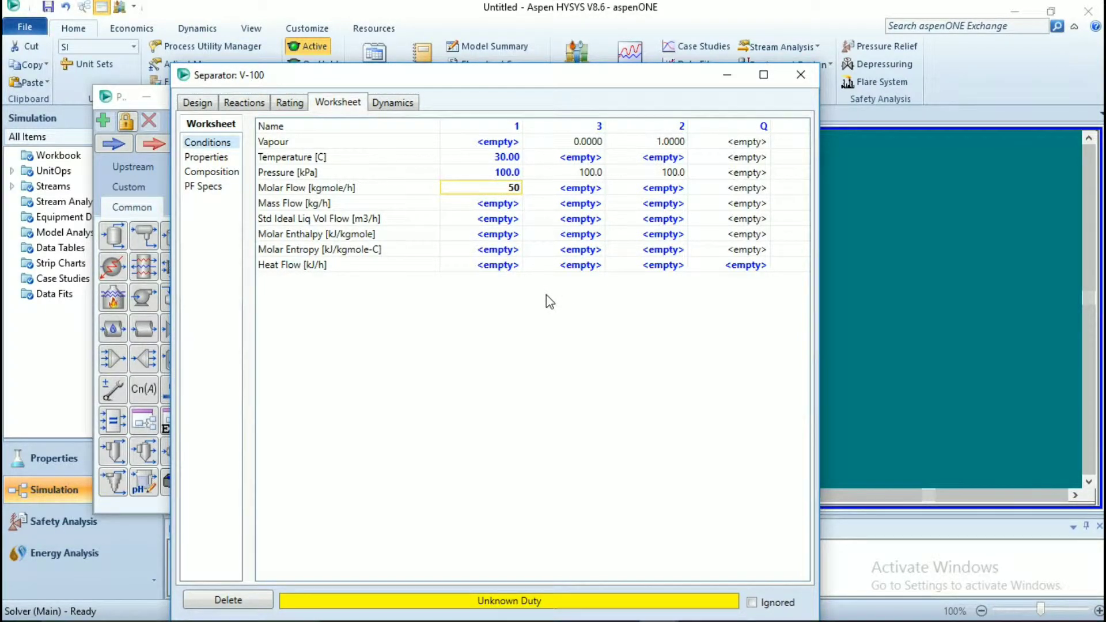
pyautogui.press('Return')
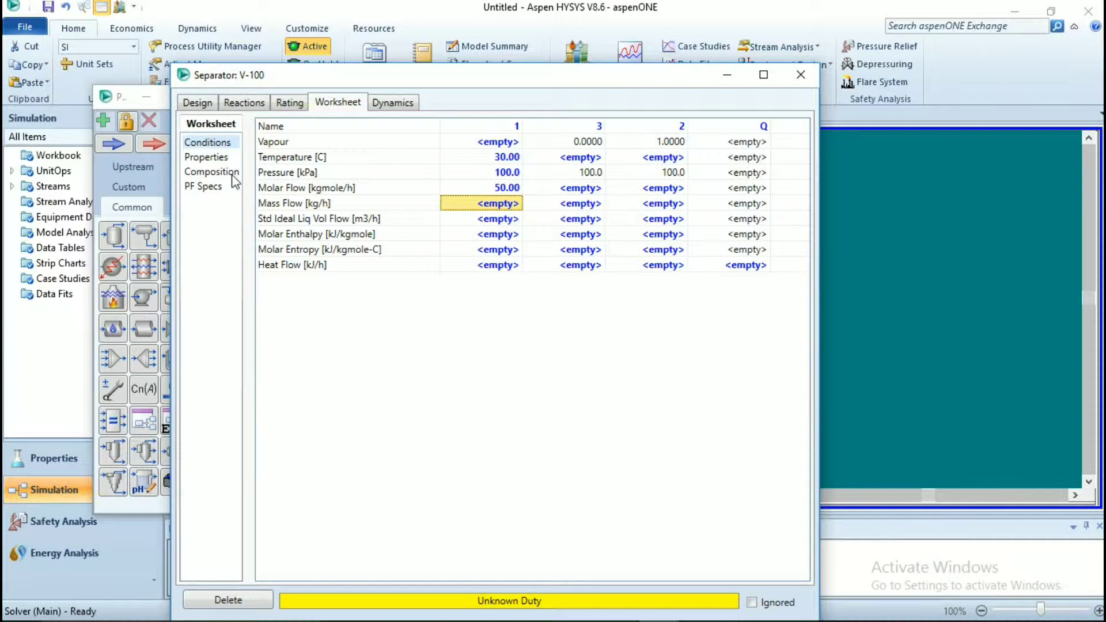
# Define the composition of stream 1 with mole fractions of 0.3 NaCl and 0.7 H2O
pyautogui.click(233, 173)
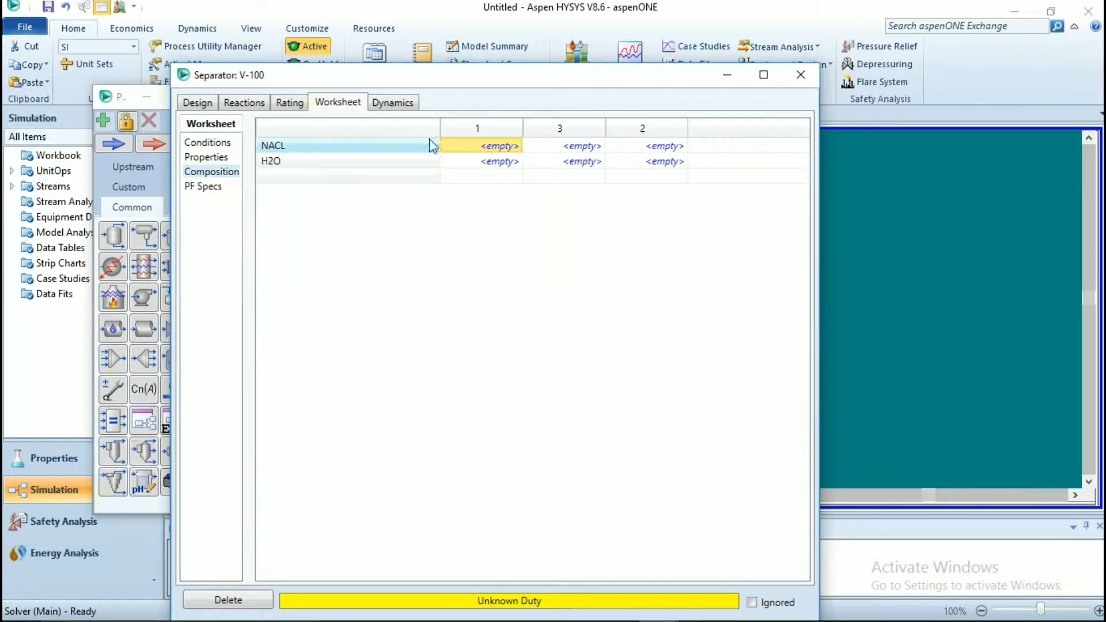
pyautogui.write('0')
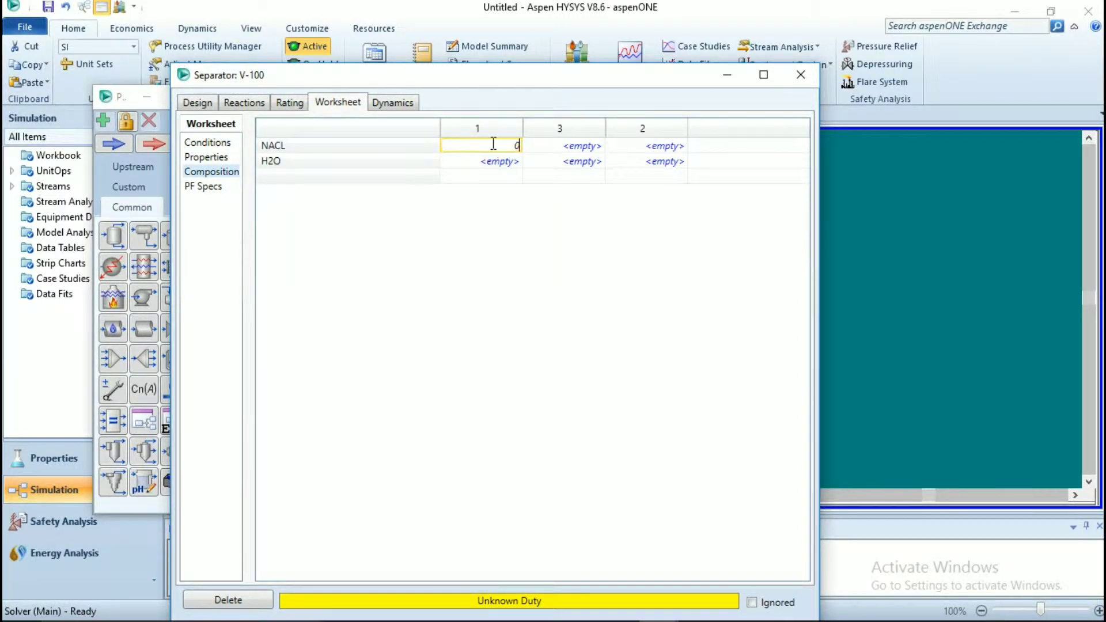
pyautogui.write('.3')
pyautogui.press('Return')
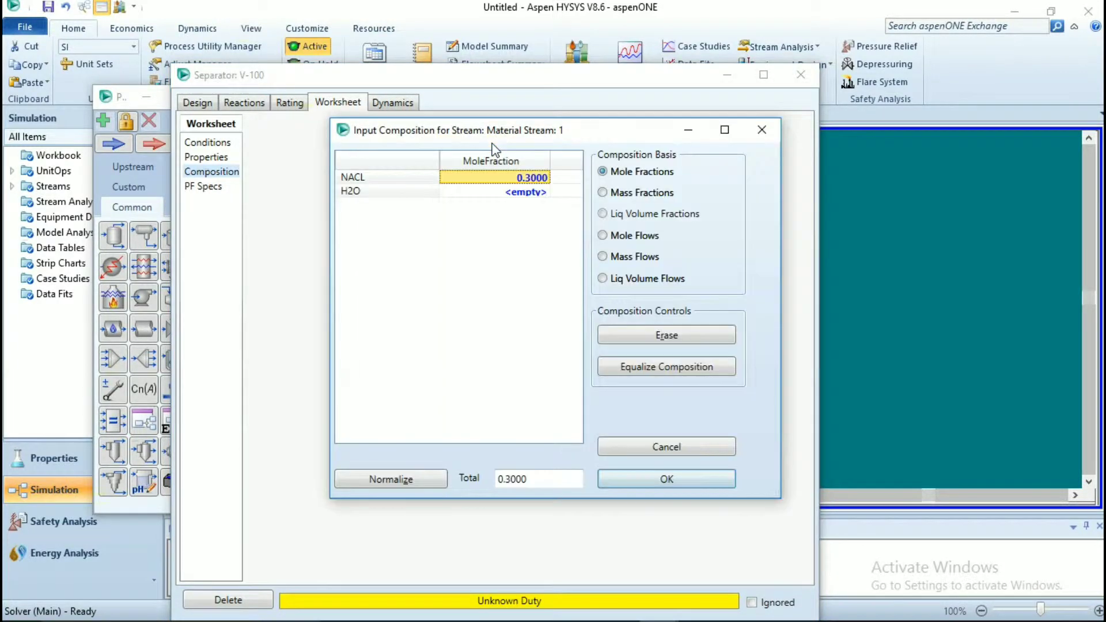
pyautogui.click(523, 194)
pyautogui.write('0')
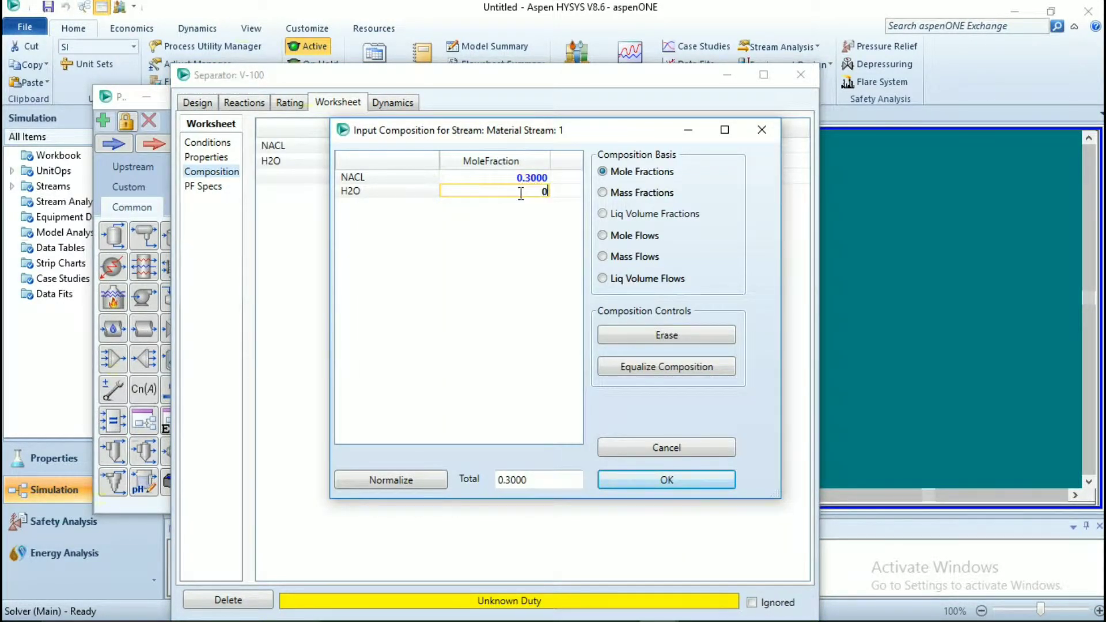
pyautogui.write('.7')
pyautogui.press('Return')
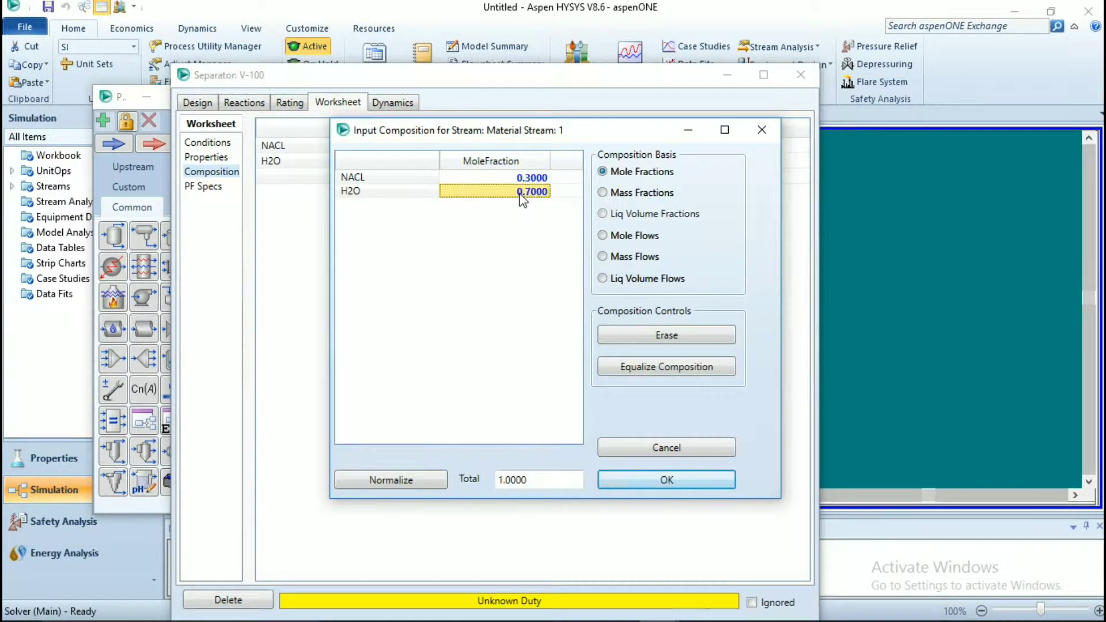
pyautogui.click(624, 480)
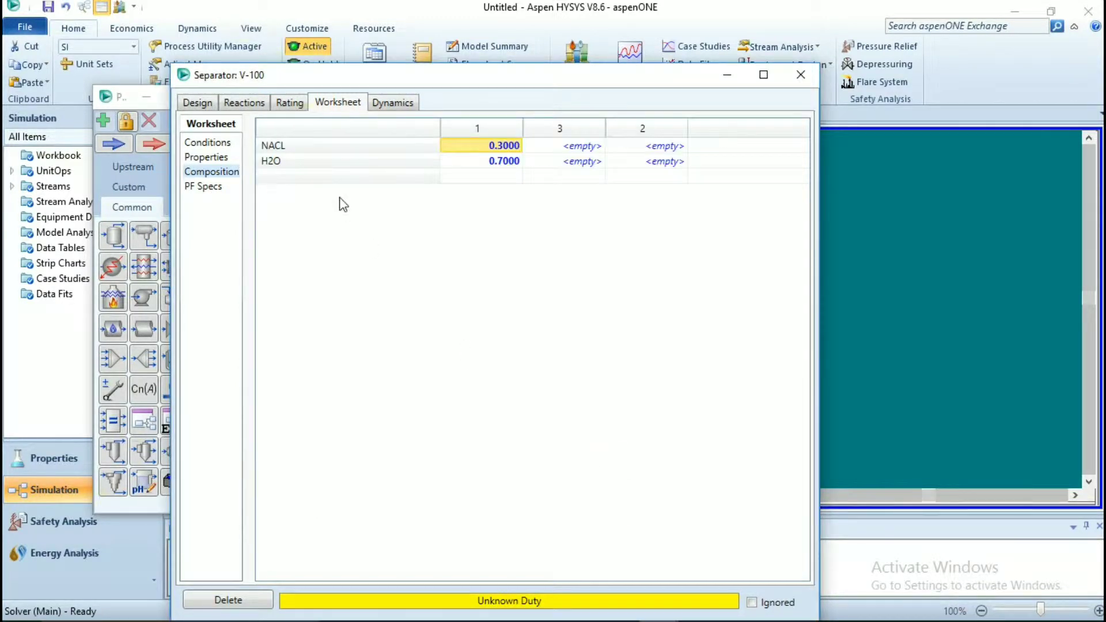
# Review the conditions and compositions of the separator's feed, outlet and energy streams
pyautogui.click(226, 142)
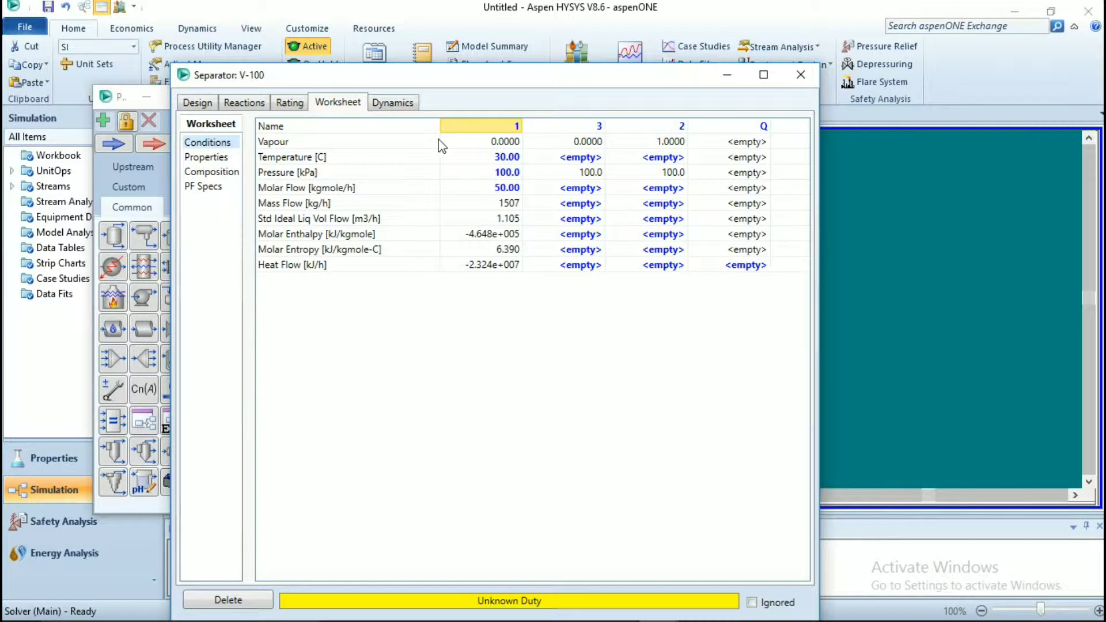
pyautogui.click(224, 173)
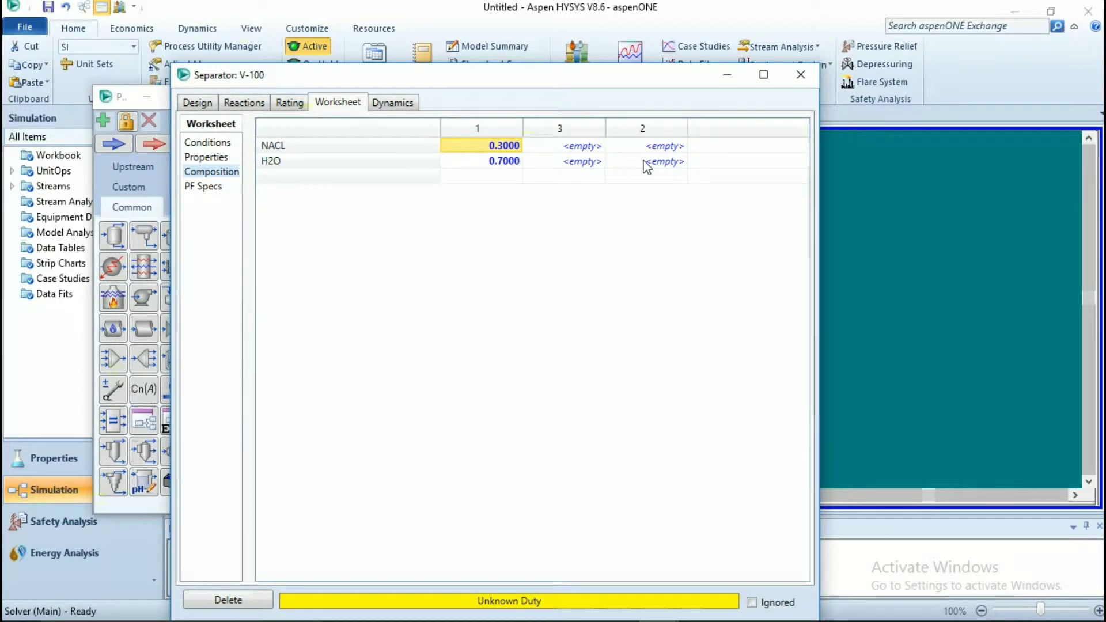
pyautogui.click(203, 143)
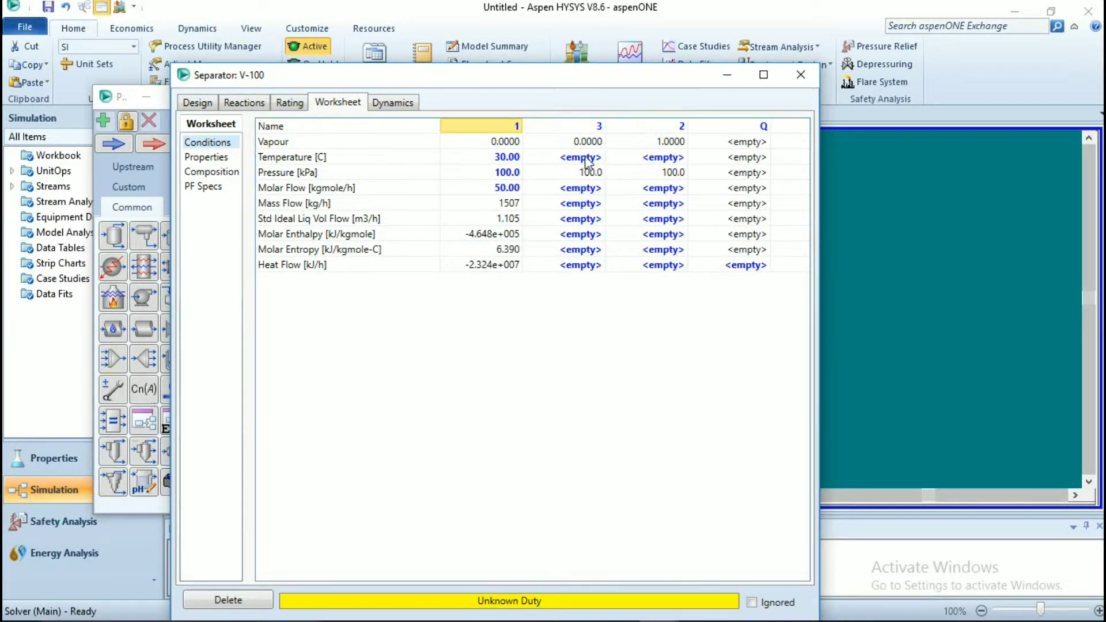
# Set the temperature of the separator's liquid outlet stream 3 to 105 °C
pyautogui.click(586, 159)
pyautogui.write('10')
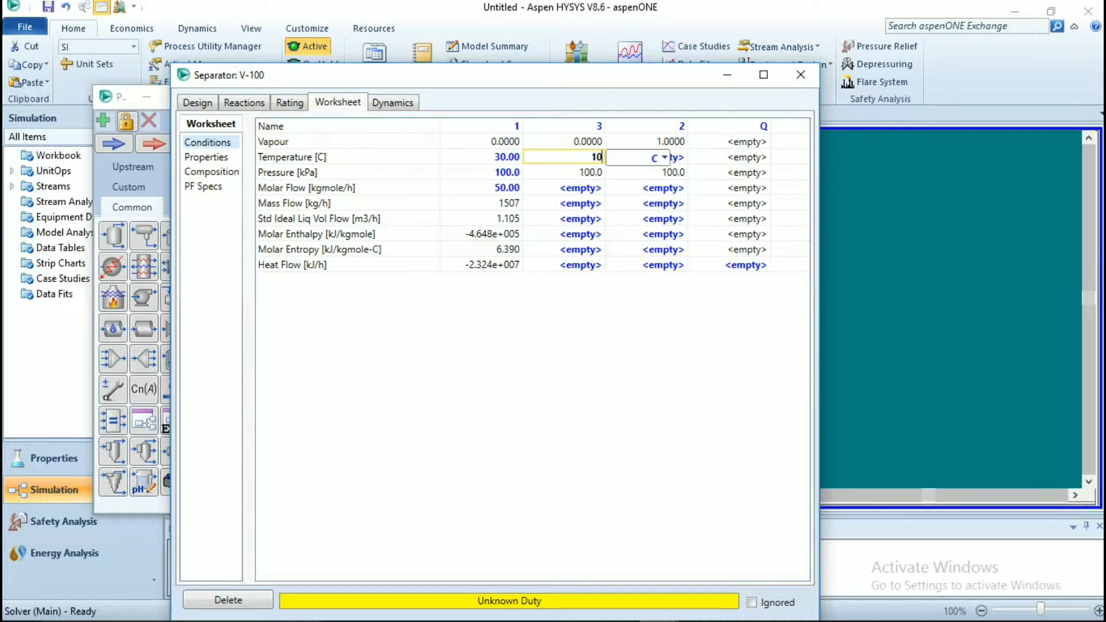
pyautogui.write('5')
pyautogui.press('Return')
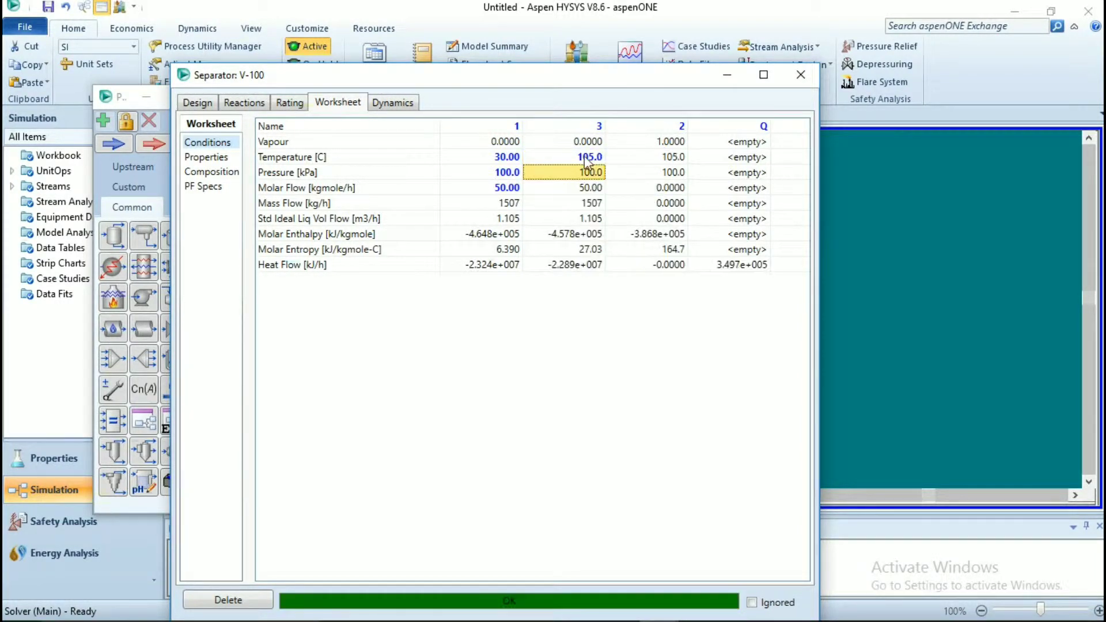
pyautogui.click(801, 74)
pyautogui.click(757, 265)
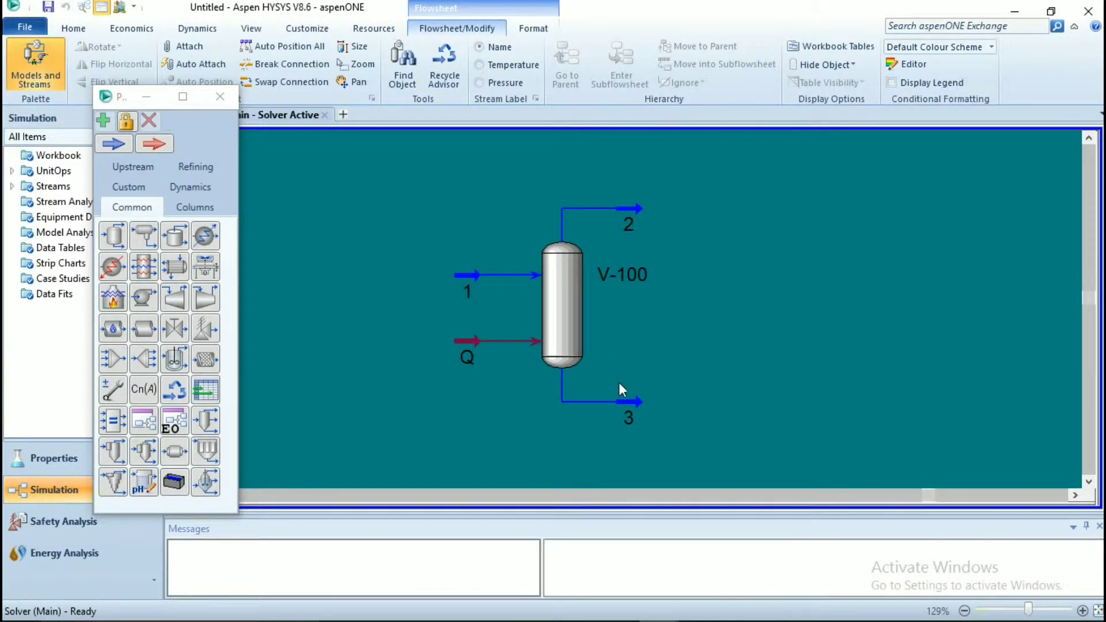
# Check the composition of outlet stream 3
pyautogui.click(624, 405)
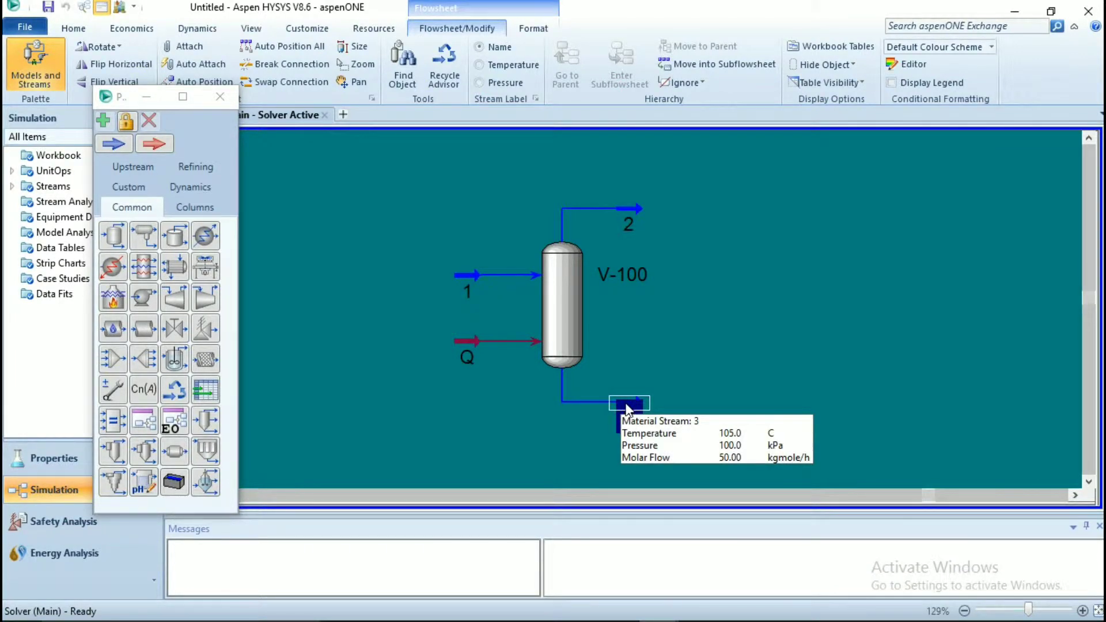
pyautogui.doubleClick(628, 407)
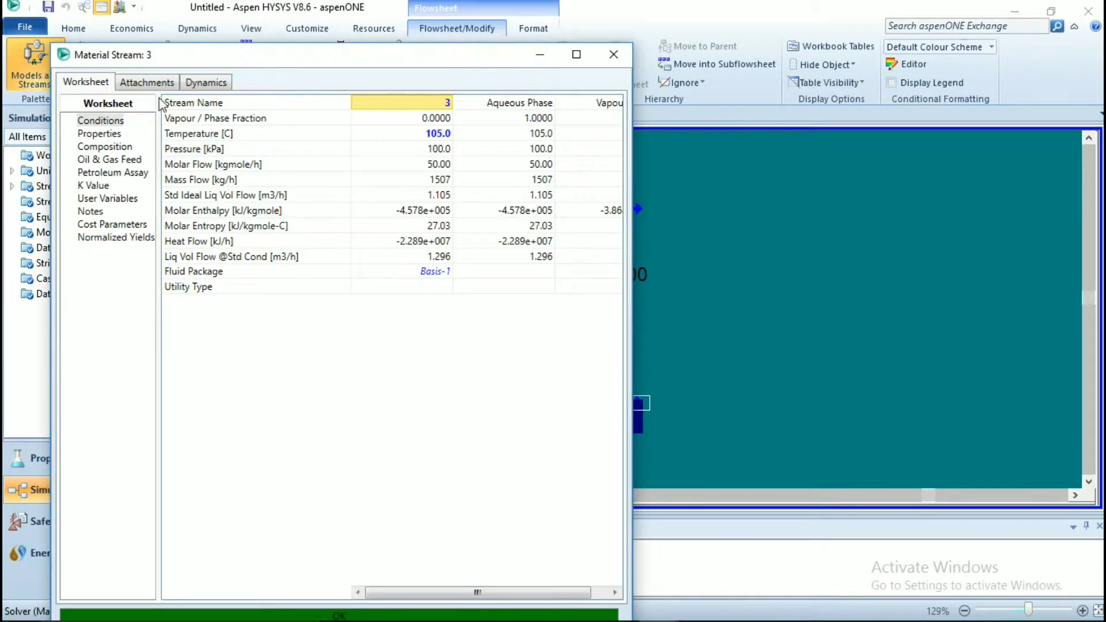
pyautogui.click(110, 147)
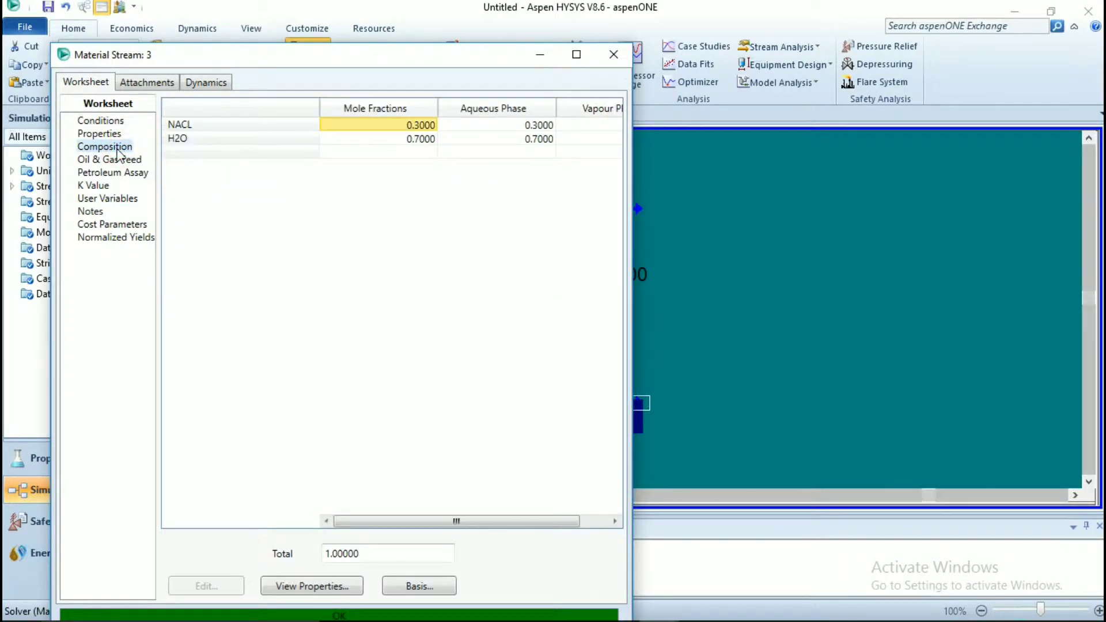
pyautogui.click(615, 55)
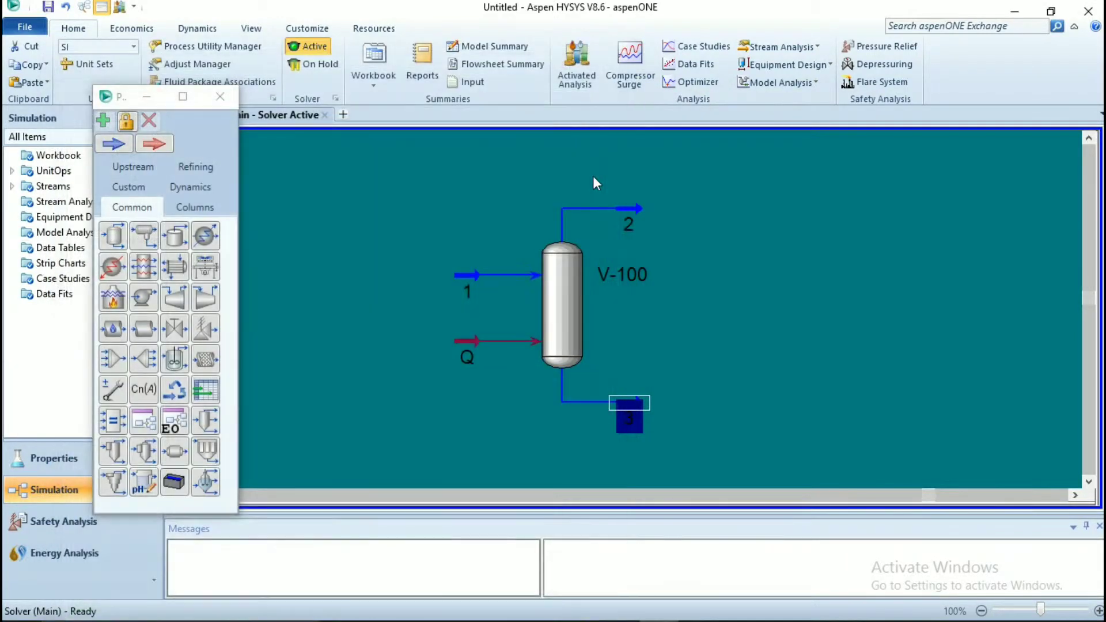
# Re-enter the temperature of outlet stream 3 in its stream conditions
pyautogui.doubleClick(636, 416)
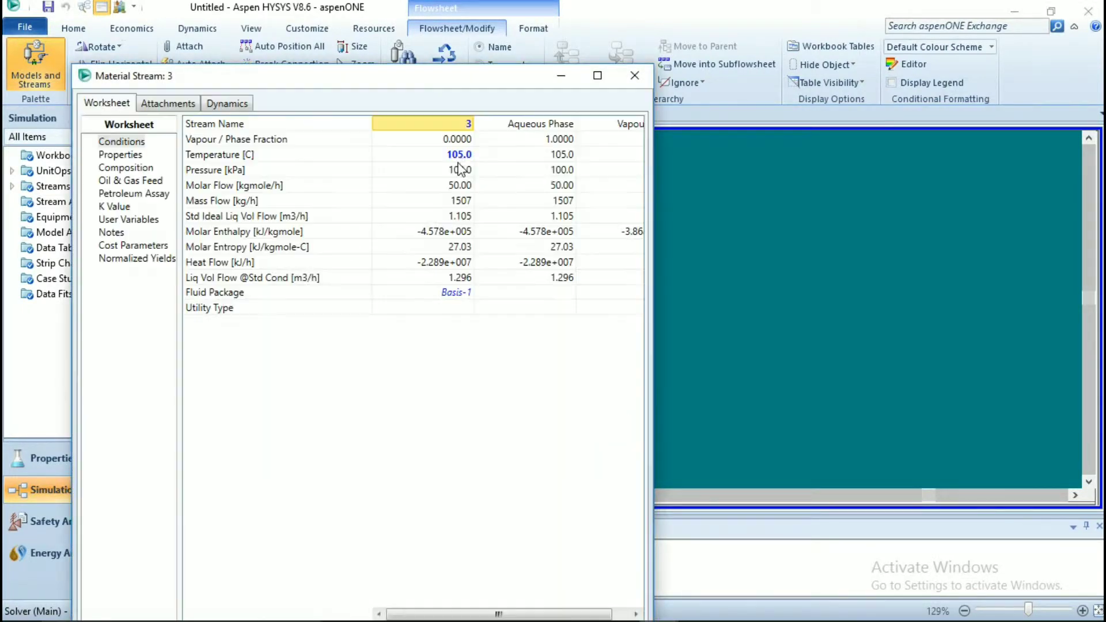
pyautogui.click(463, 154)
pyautogui.write('1')
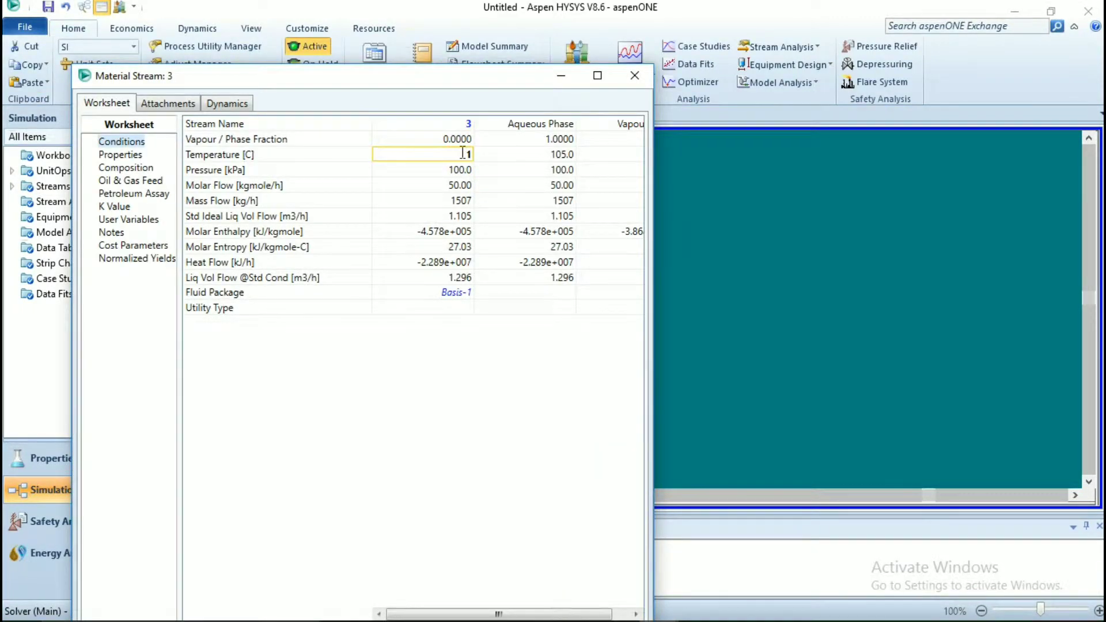
pyautogui.write('1')
pyautogui.press('Return')
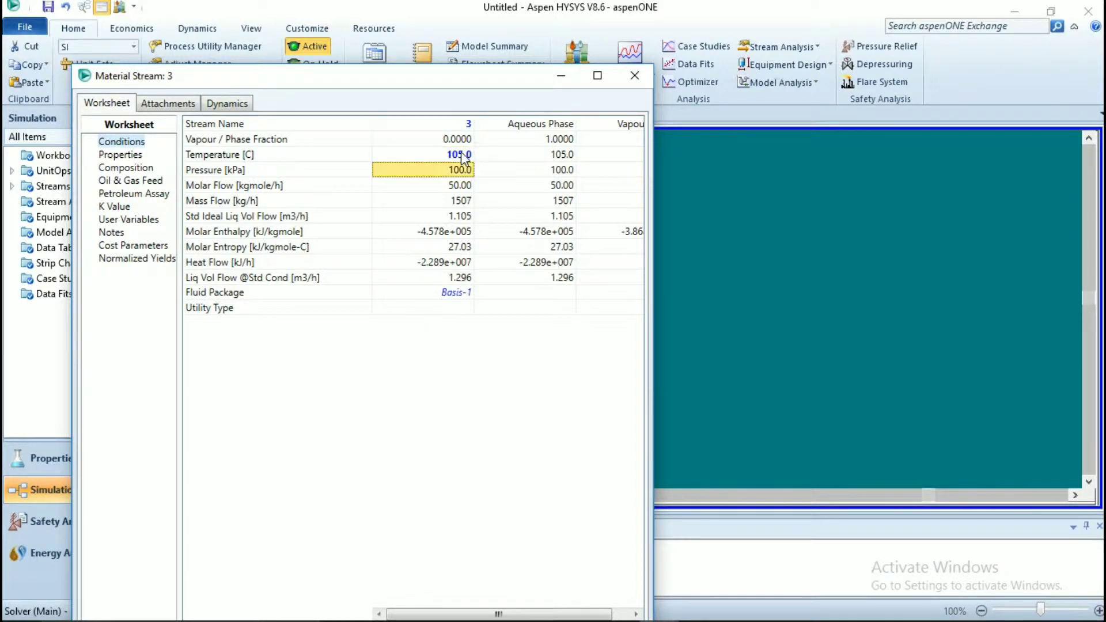
pyautogui.click(631, 82)
pyautogui.click(766, 287)
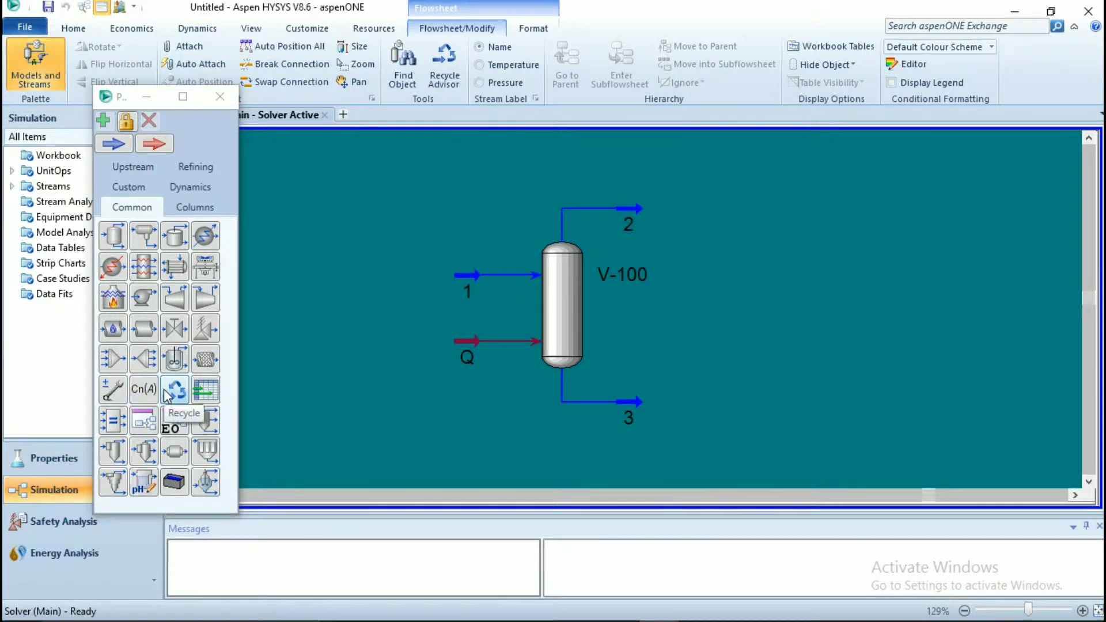
# Add an Adjust operation to the flowsheet beside the separator
pyautogui.click(112, 390)
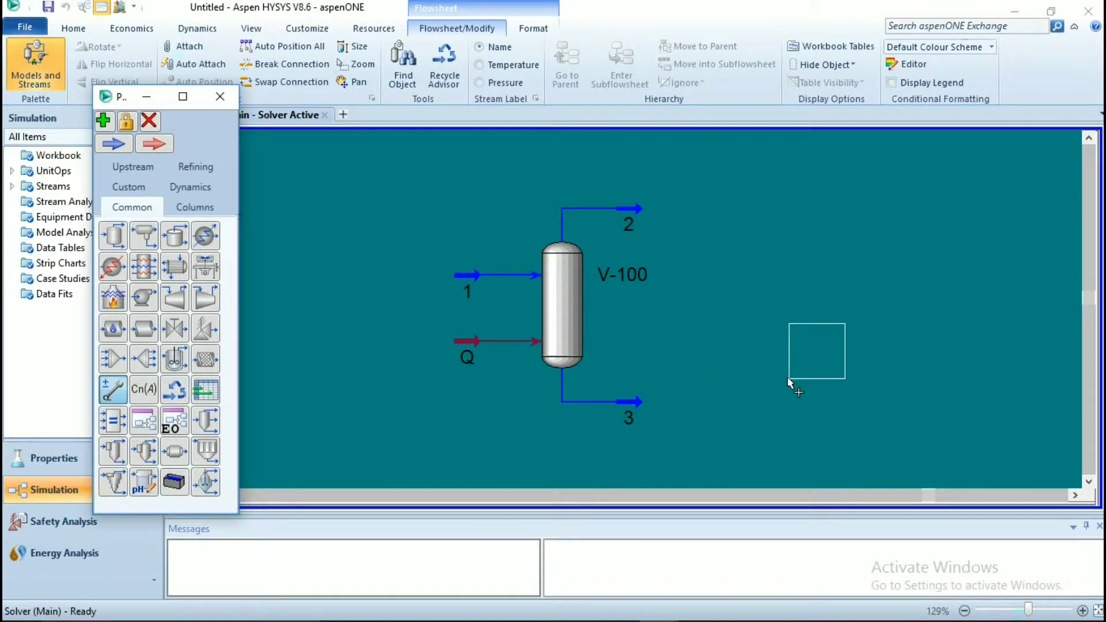
pyautogui.click(767, 337)
pyautogui.click(876, 300)
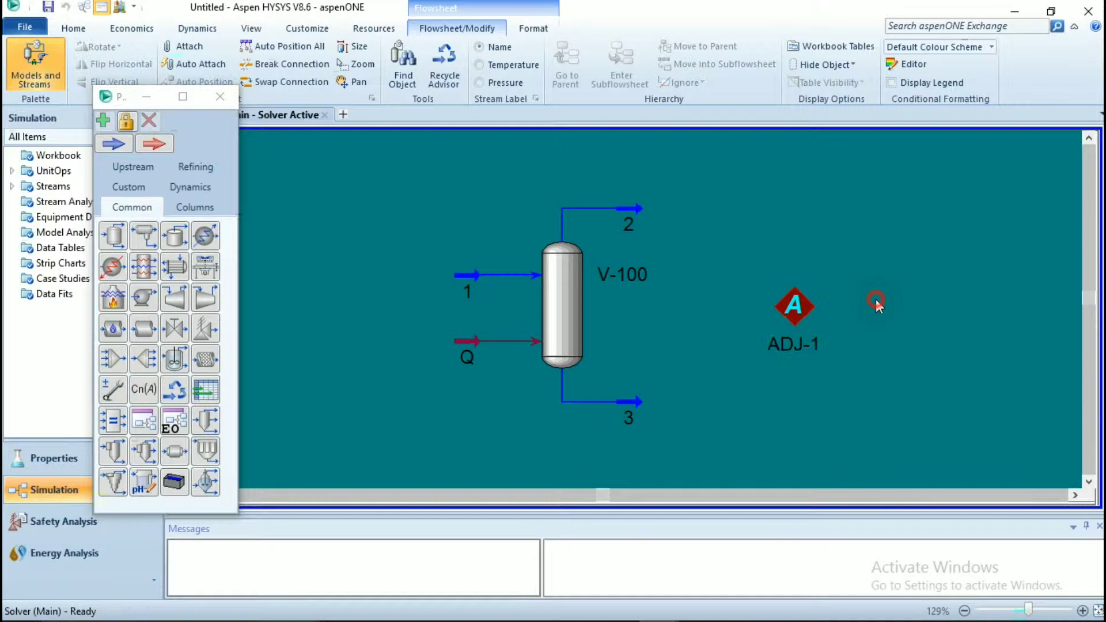
# Define the temperature of stream 3 as the adjusted variable of ADJ-1
pyautogui.doubleClick(793, 310)
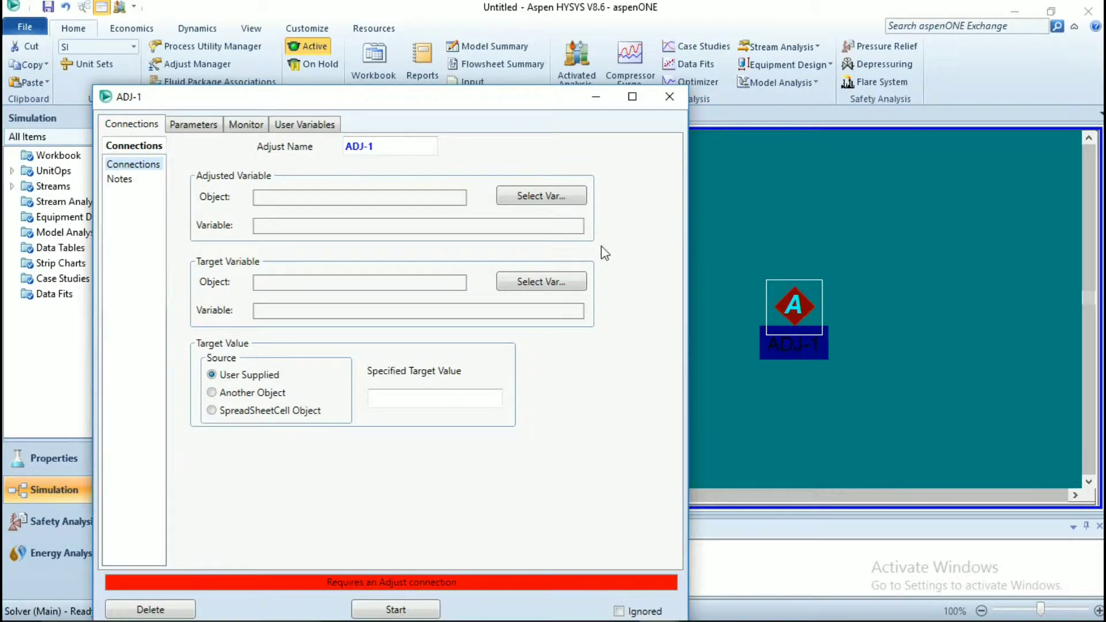
pyautogui.click(538, 198)
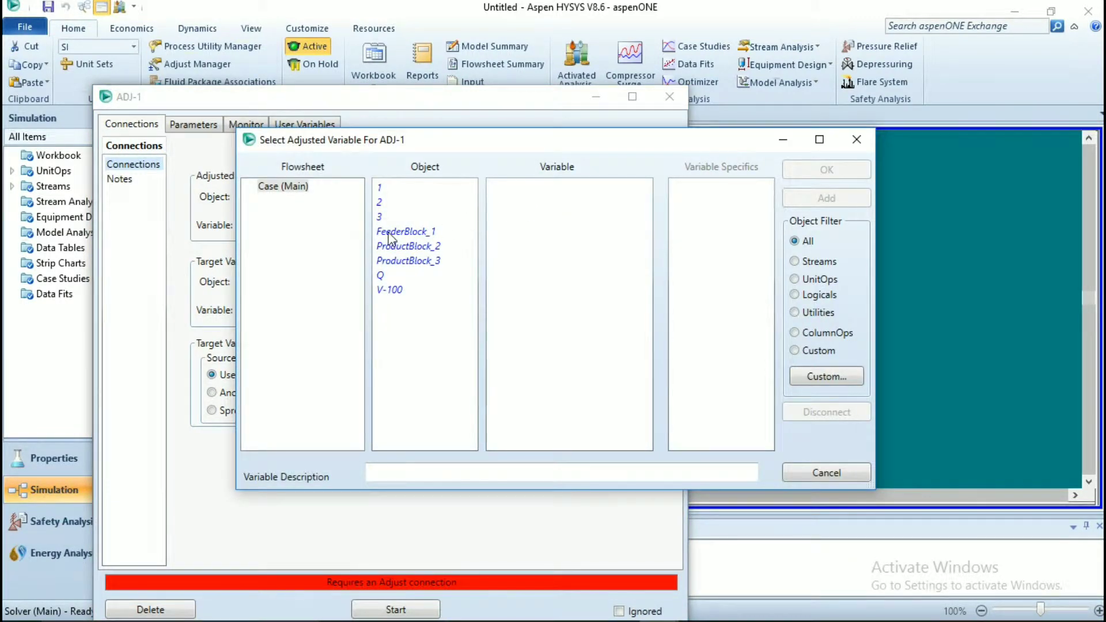
pyautogui.click(381, 217)
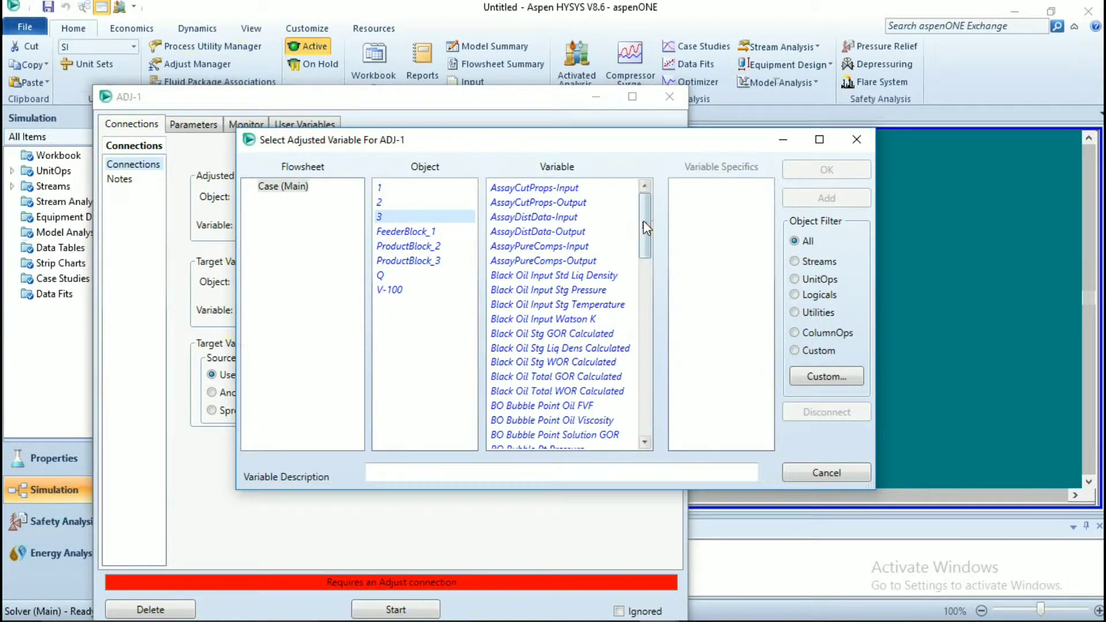
pyautogui.moveTo(647, 227); pyautogui.dragTo(646, 419)
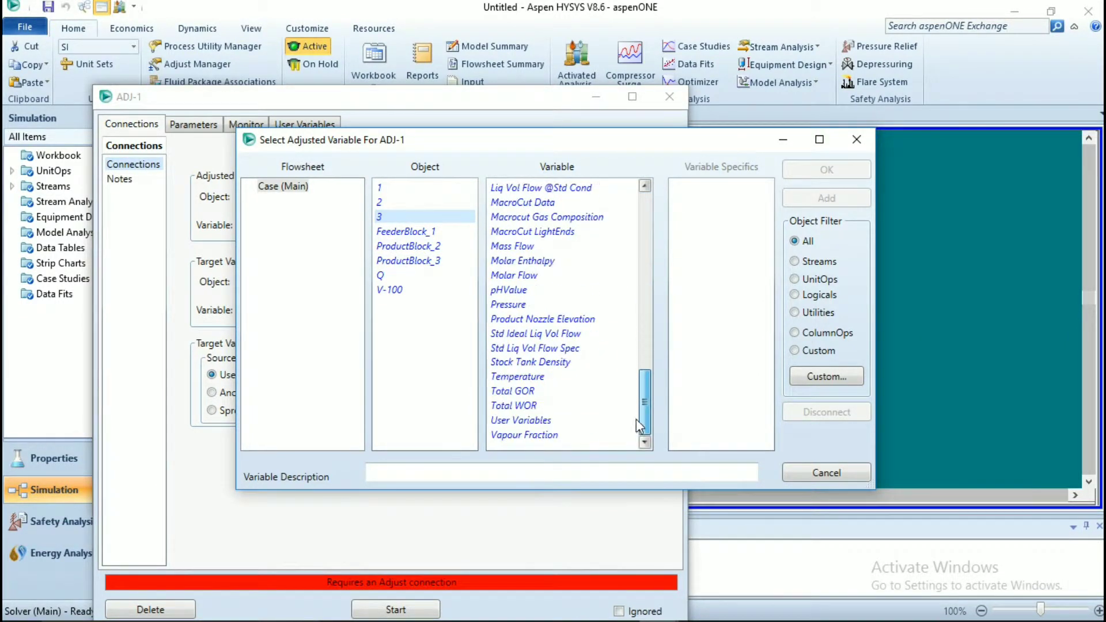
pyautogui.click(536, 377)
pyautogui.click(825, 186)
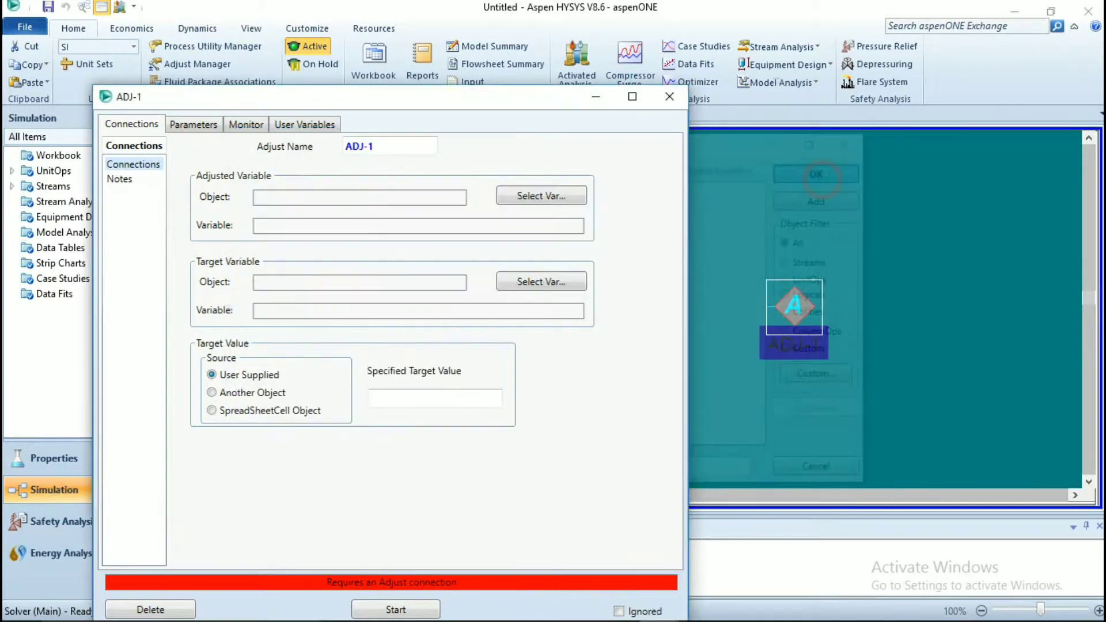
# Define the target variable of ADJ-1 as the Master Comp Mole Frac of NaCl in stream 3
pyautogui.click(552, 290)
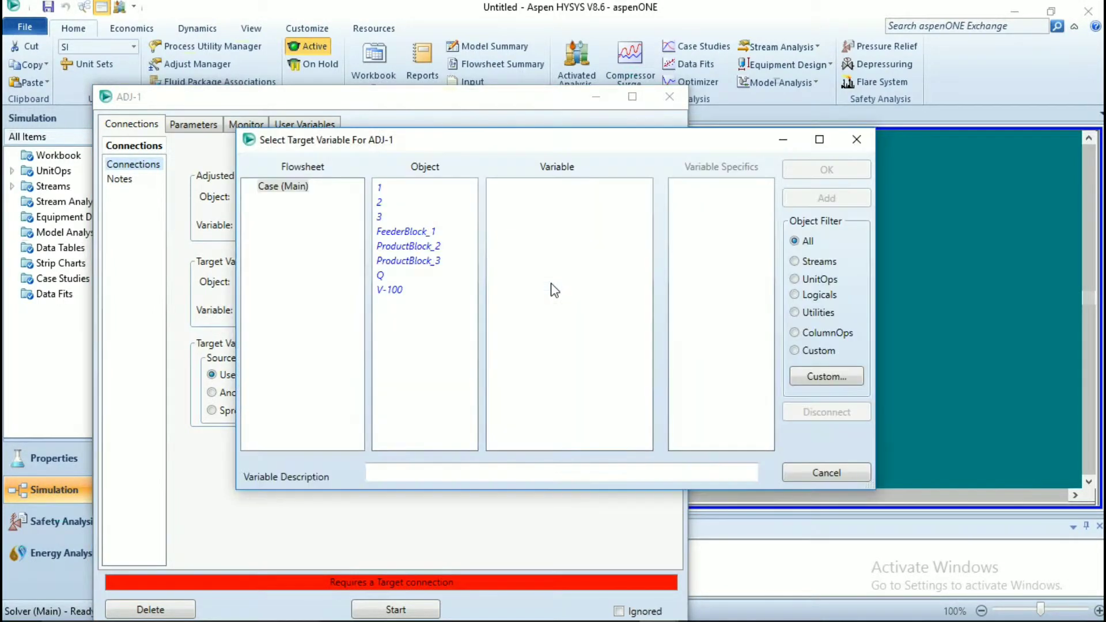
pyautogui.click(380, 217)
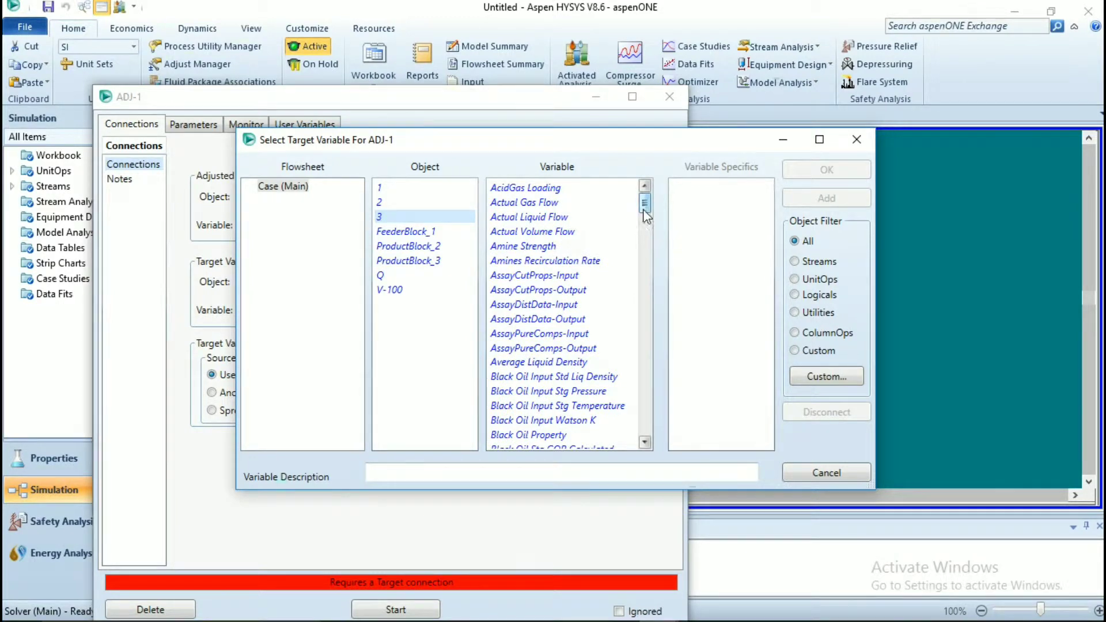
pyautogui.moveTo(644, 205); pyautogui.dragTo(651, 313)
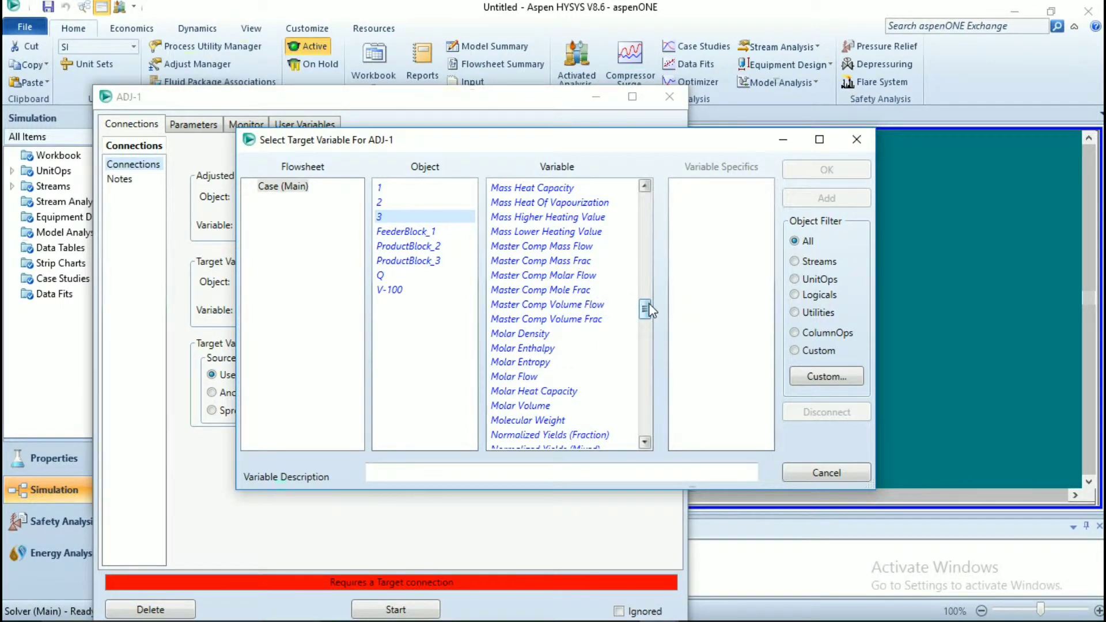
pyautogui.moveTo(649, 306)
pyautogui.mouseDown()
pyautogui.moveTo(646, 318)
pyautogui.moveTo(667, 200)
pyautogui.moveTo(658, 306)
pyautogui.mouseUp()
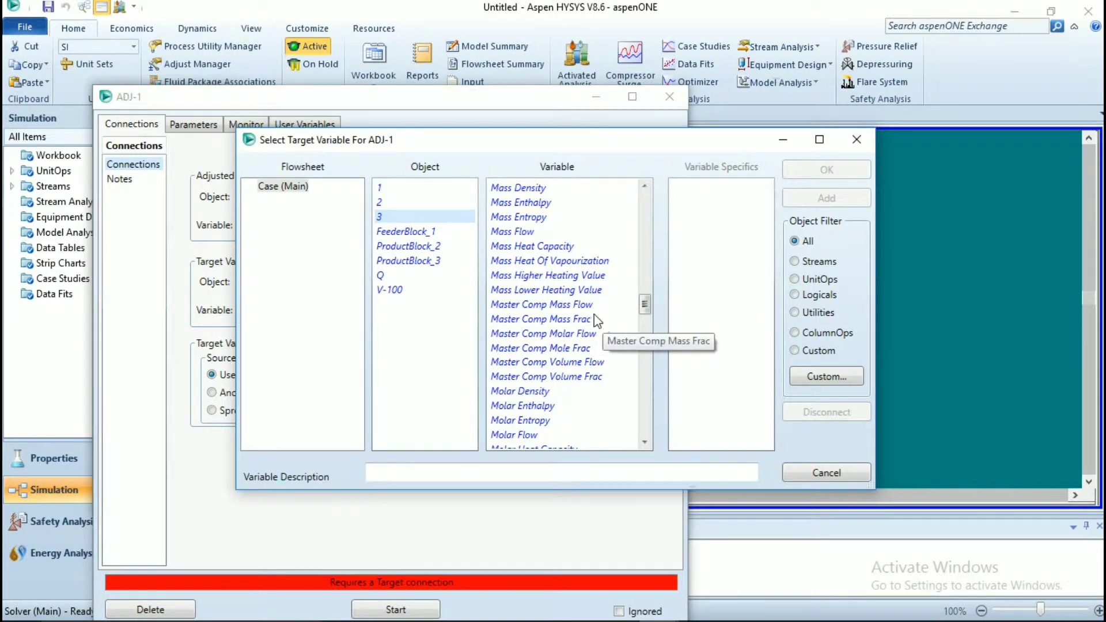
pyautogui.click(586, 353)
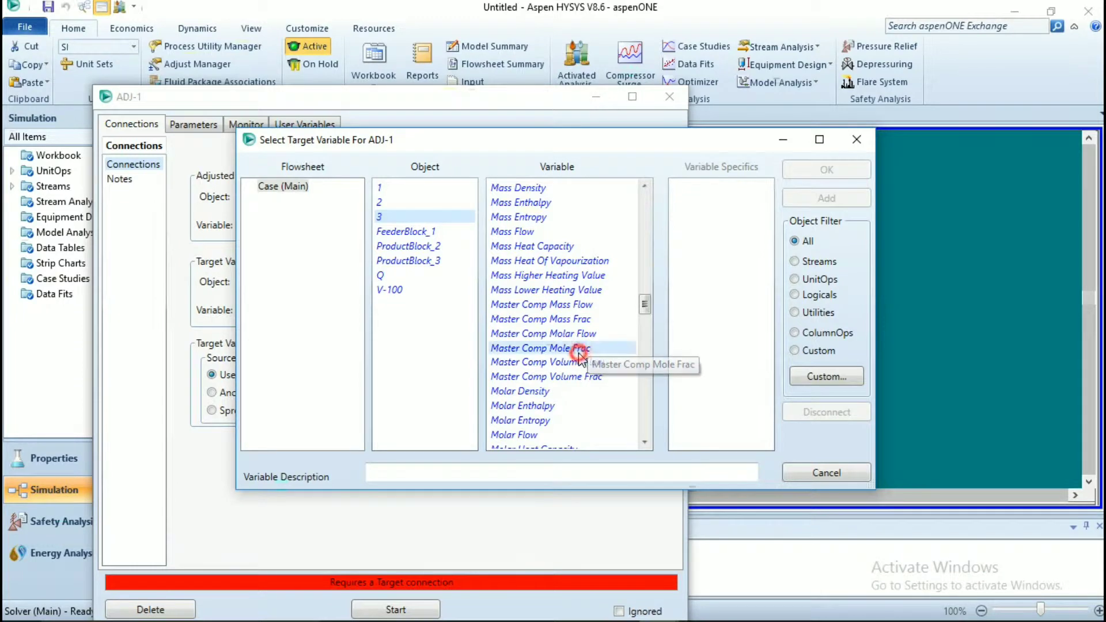
pyautogui.click(696, 204)
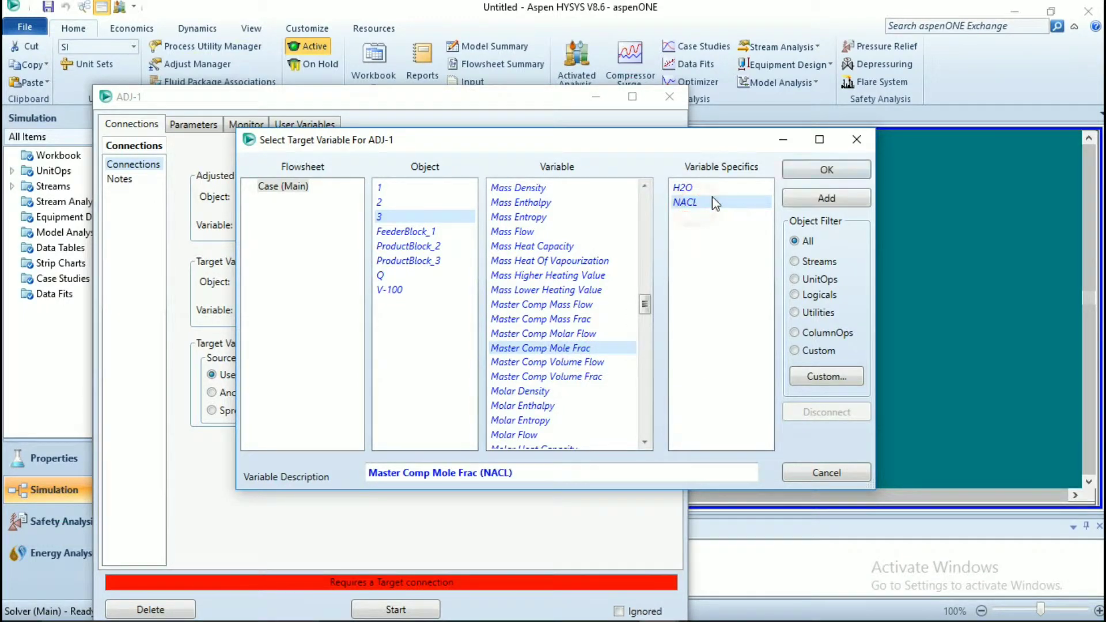
pyautogui.click(827, 169)
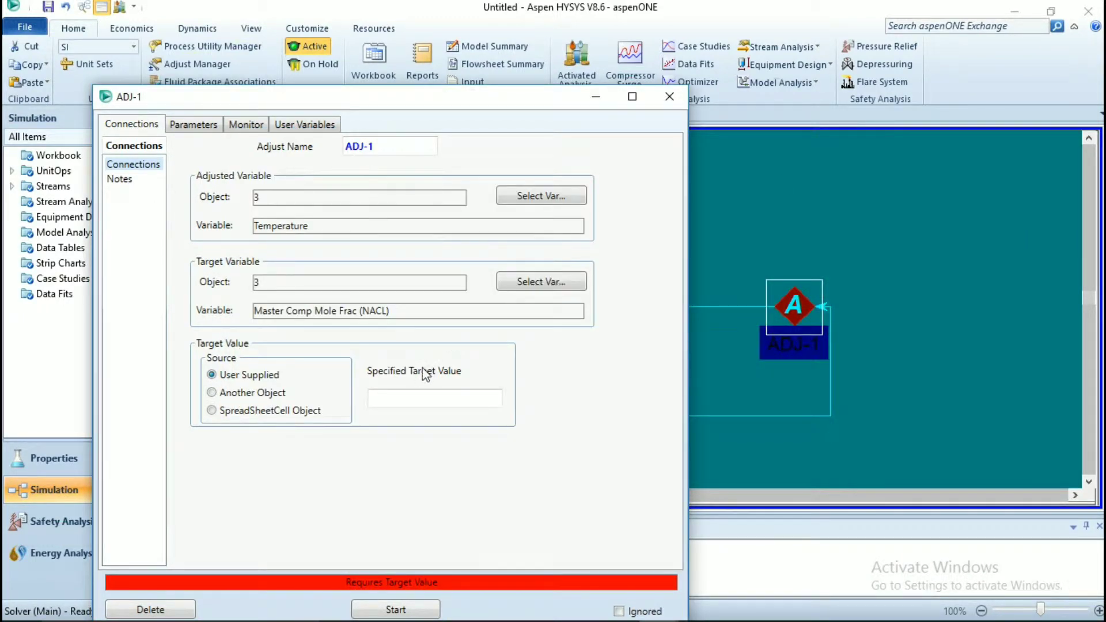
# Specify a user-supplied target value of 0.9 for ADJ-1
pyautogui.click(425, 397)
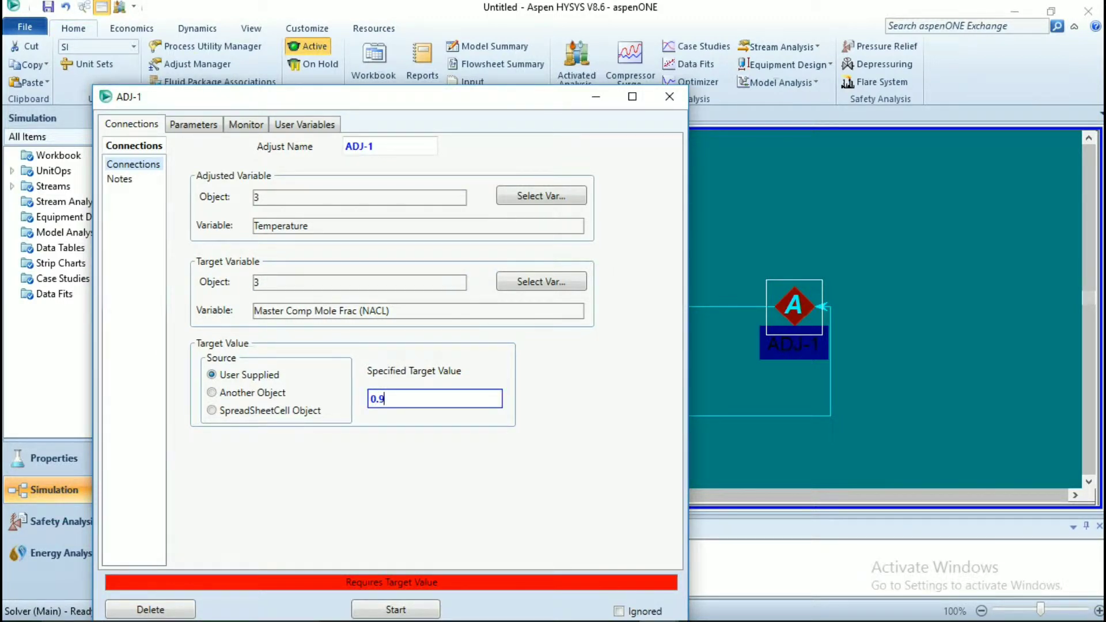
pyautogui.write('0.9')
pyautogui.press('Return')
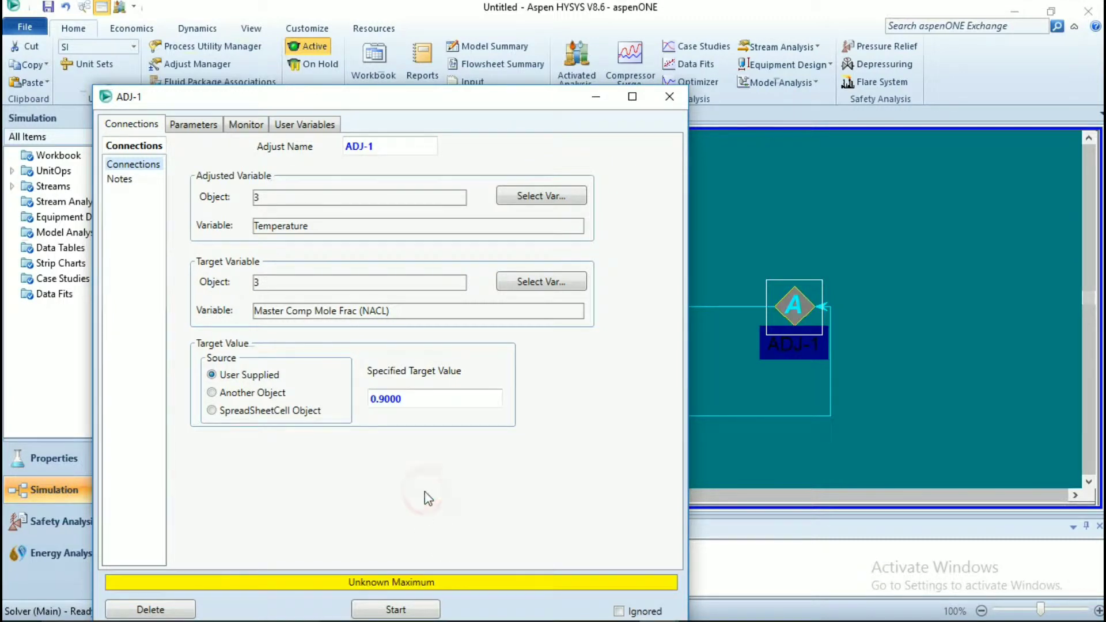
# Run ADJ-1, continuing with further sets of 10 iterations until it converges, and close its settings
pyautogui.click(396, 610)
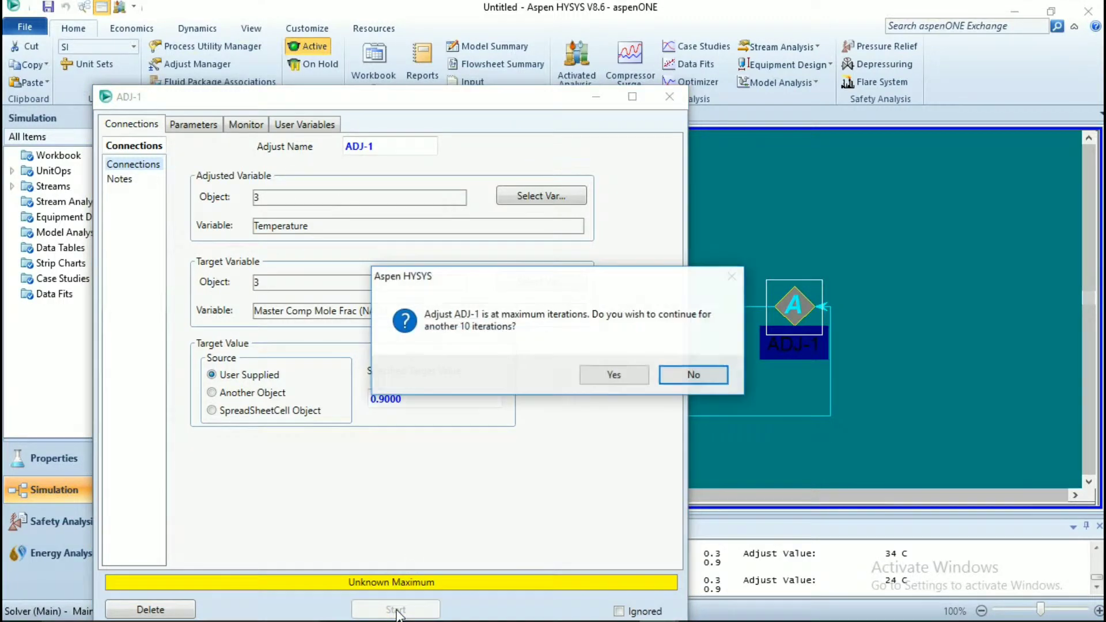
pyautogui.click(602, 374)
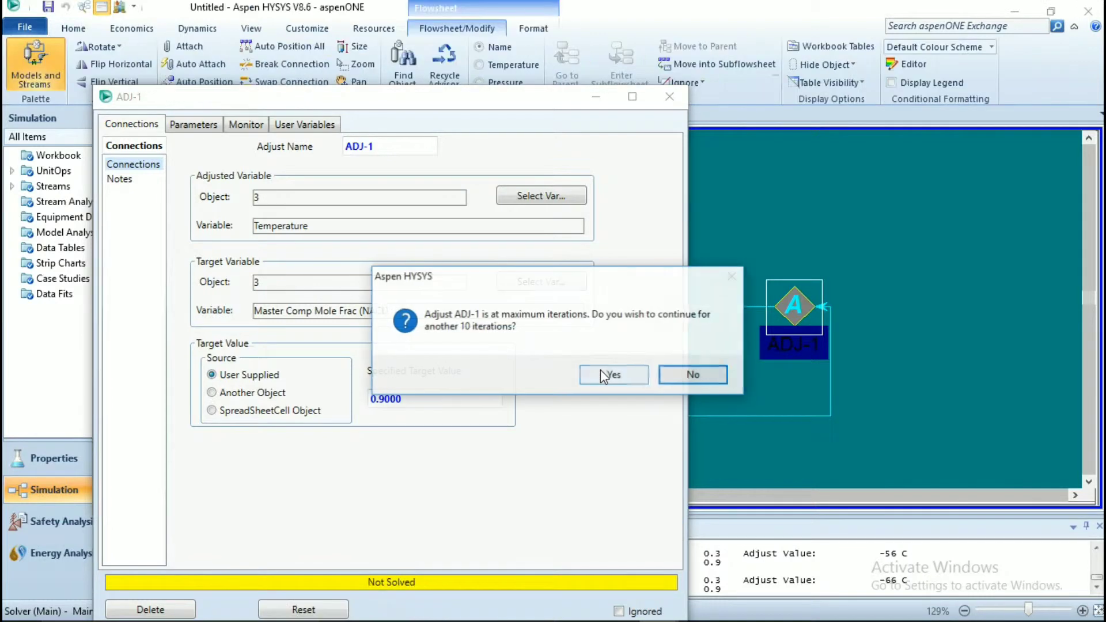
pyautogui.click(602, 375)
pyautogui.click(602, 375)
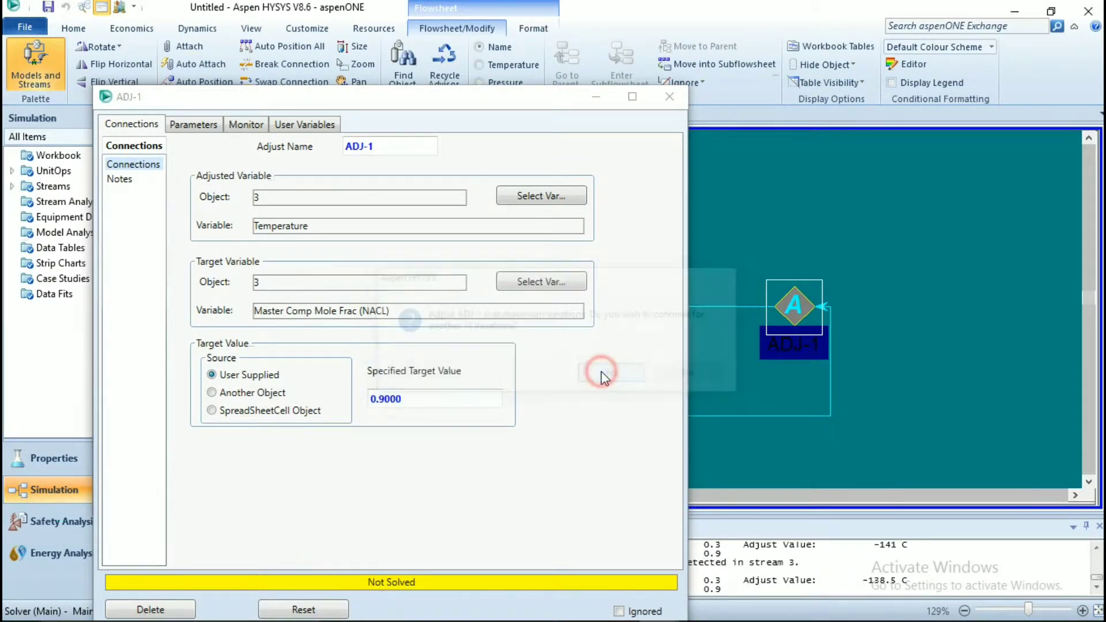
pyautogui.click(602, 374)
pyautogui.click(602, 375)
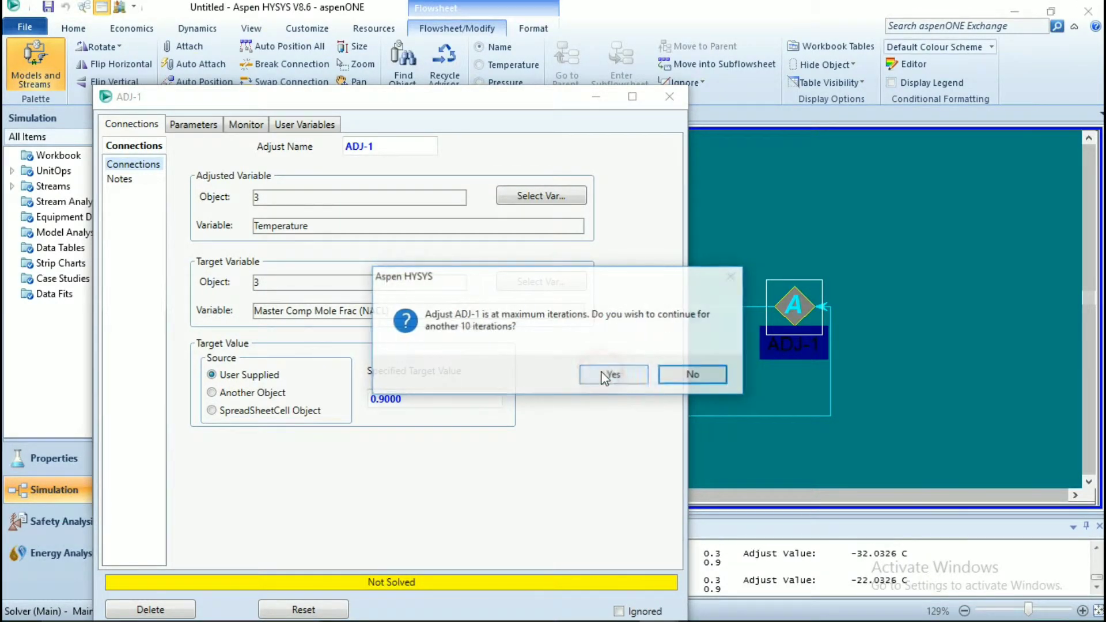
pyautogui.click(602, 375)
pyautogui.click(602, 375)
pyautogui.click(603, 375)
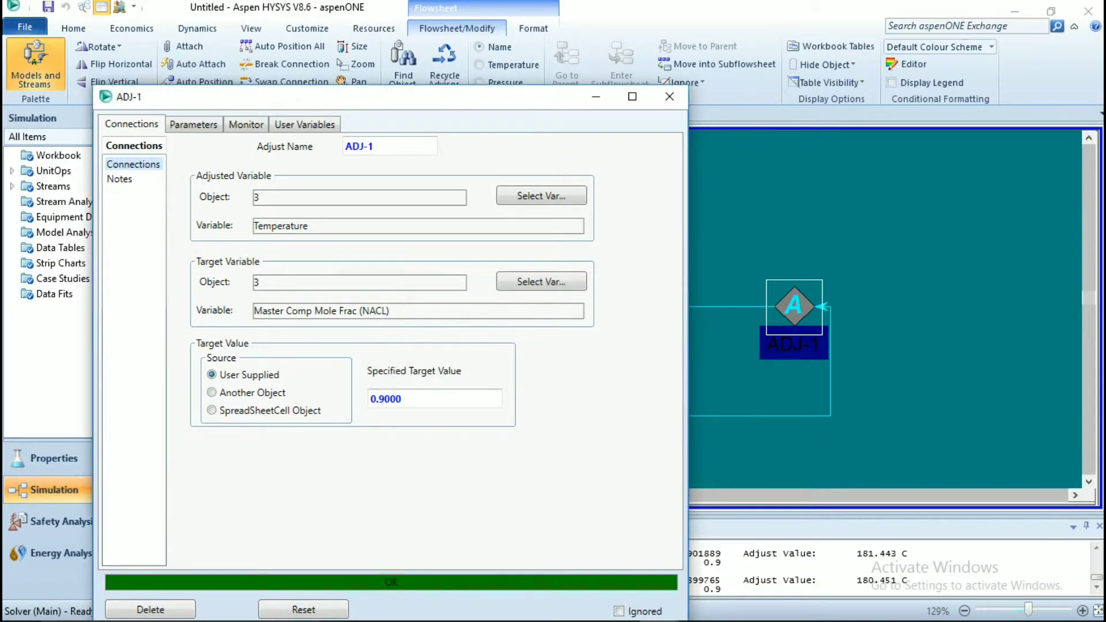
pyautogui.click(669, 97)
pyautogui.click(693, 220)
# Inspect the resulting conditions of outlet streams 3 and 2, feed stream 1 and energy stream Q on the flowsheet
pyautogui.moveTo(627, 414)
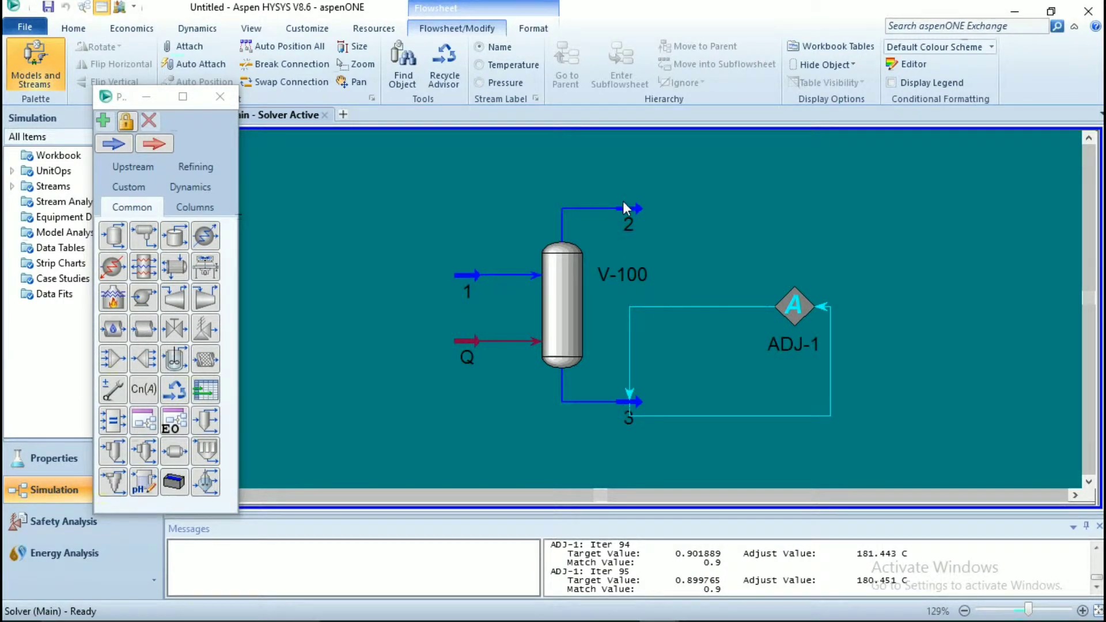
pyautogui.moveTo(626, 212)
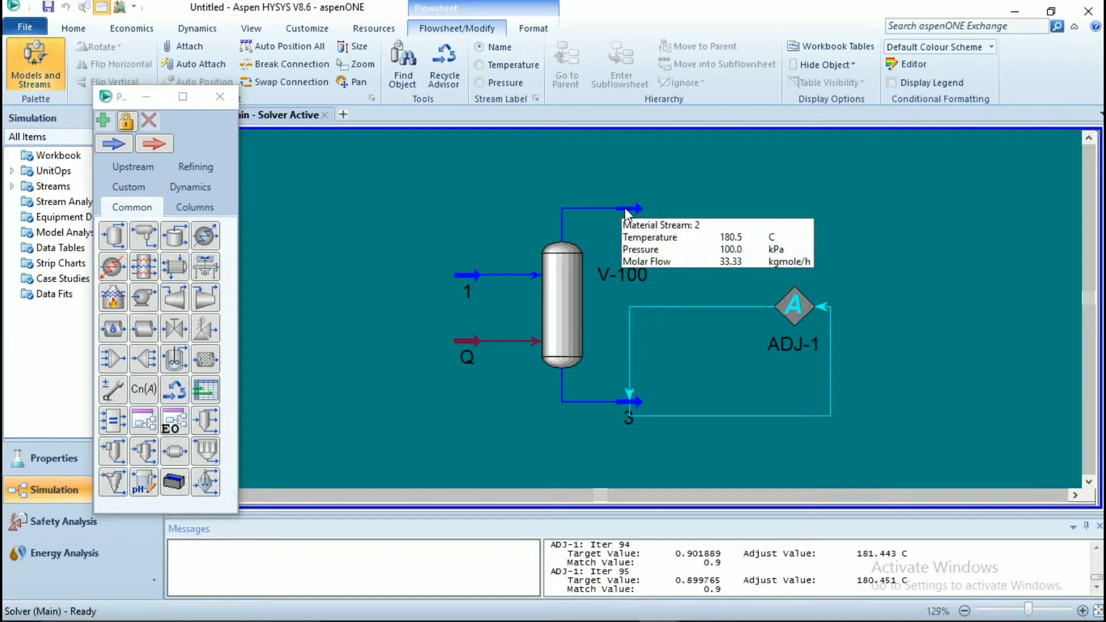
pyautogui.moveTo(475, 276)
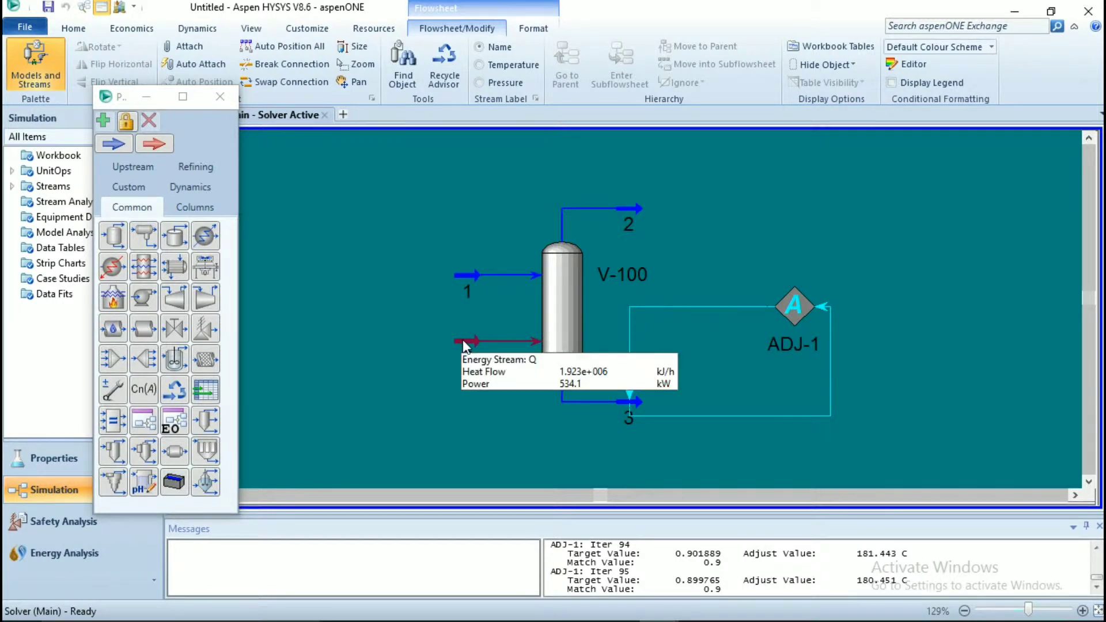
# Review the conditions and composition of liquid product stream 3, and open and close feed stream 1
pyautogui.doubleClick(637, 404)
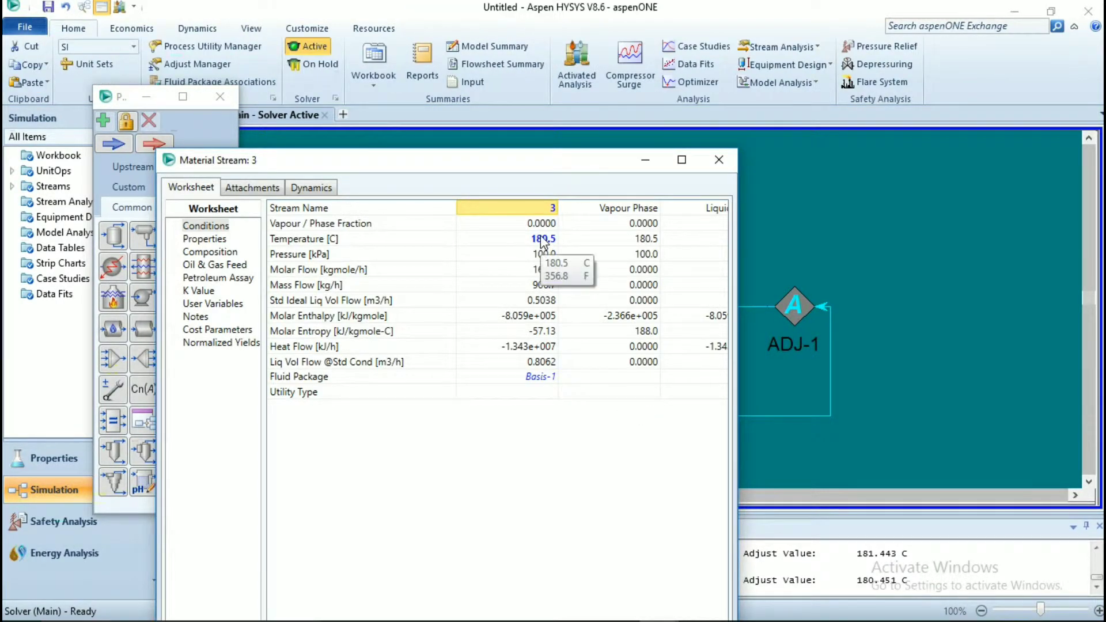
pyautogui.click(210, 252)
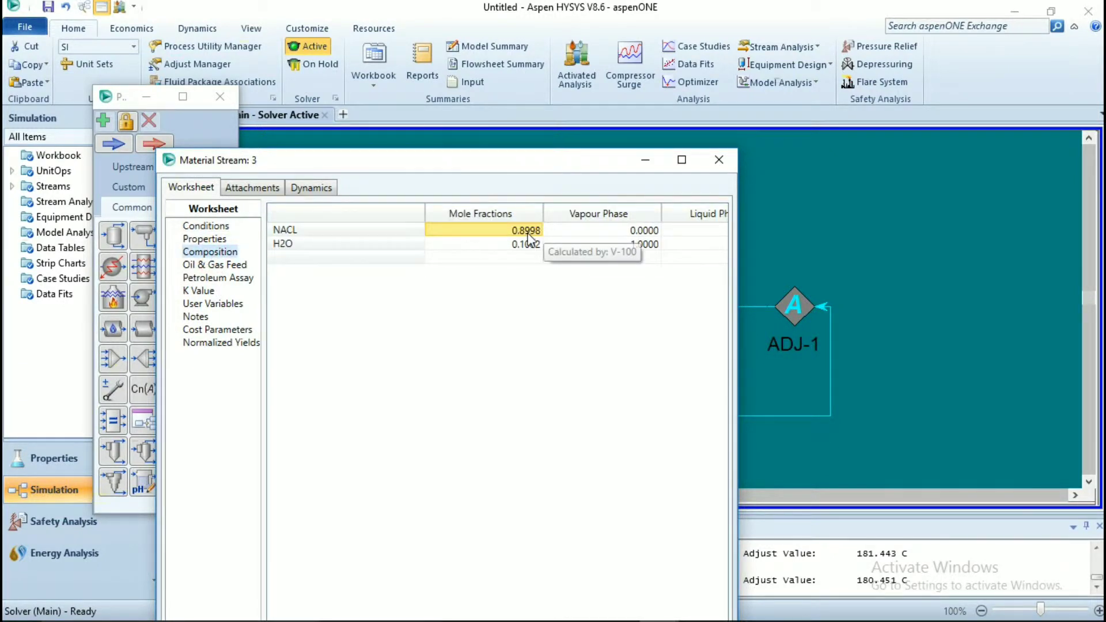
pyautogui.click(728, 157)
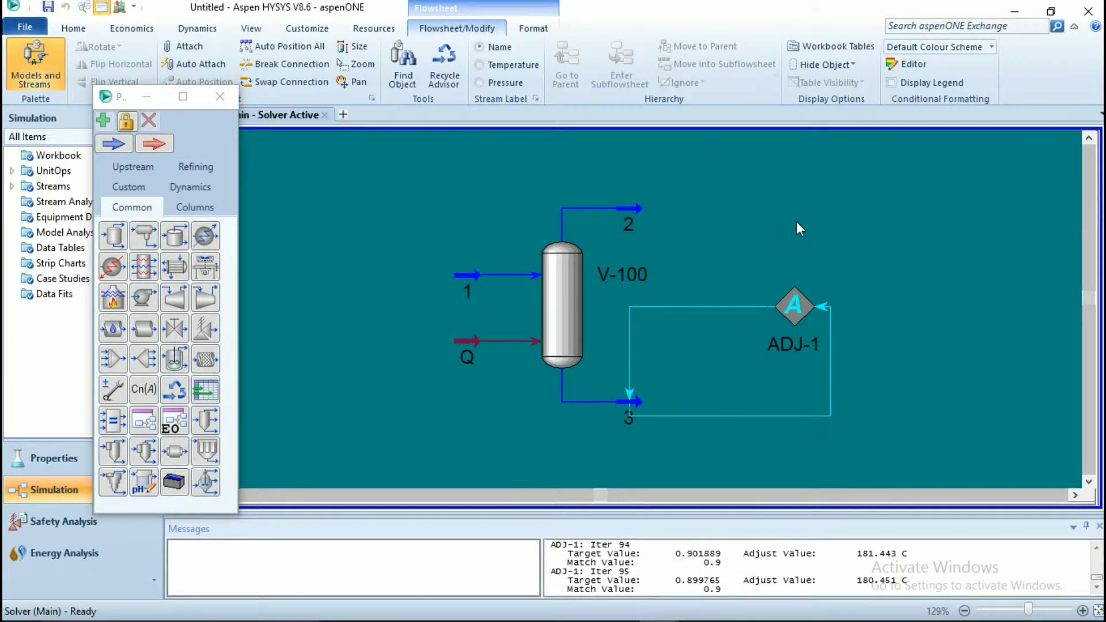
pyautogui.doubleClick(467, 275)
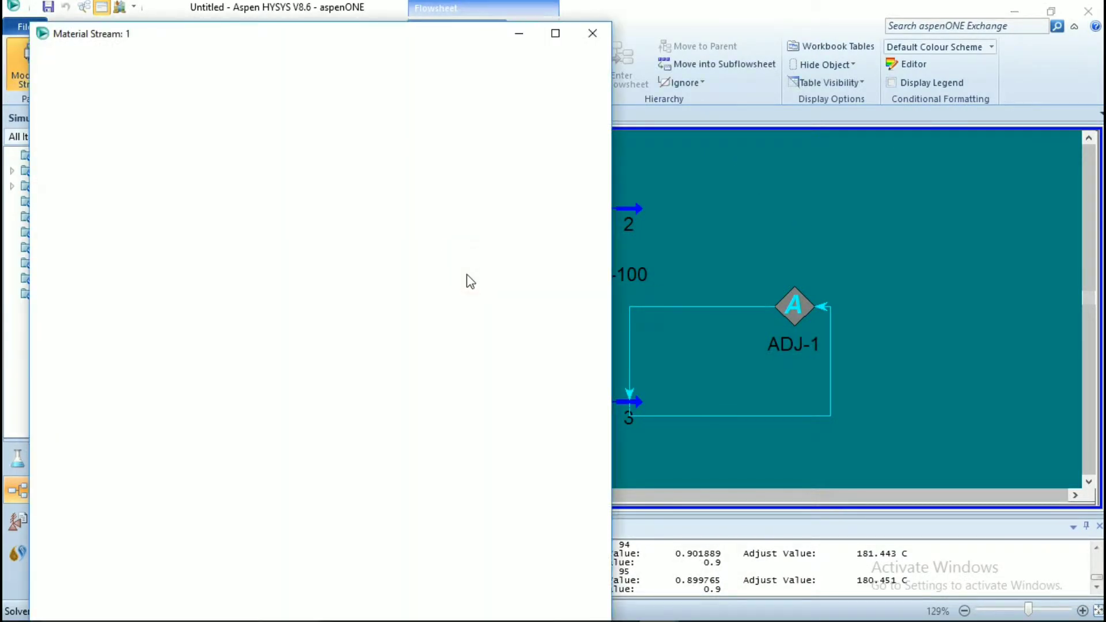
pyautogui.click(593, 33)
# Place a second separator on the flowsheet beyond ADJ-1 and open its connection settings
pyautogui.click(113, 236)
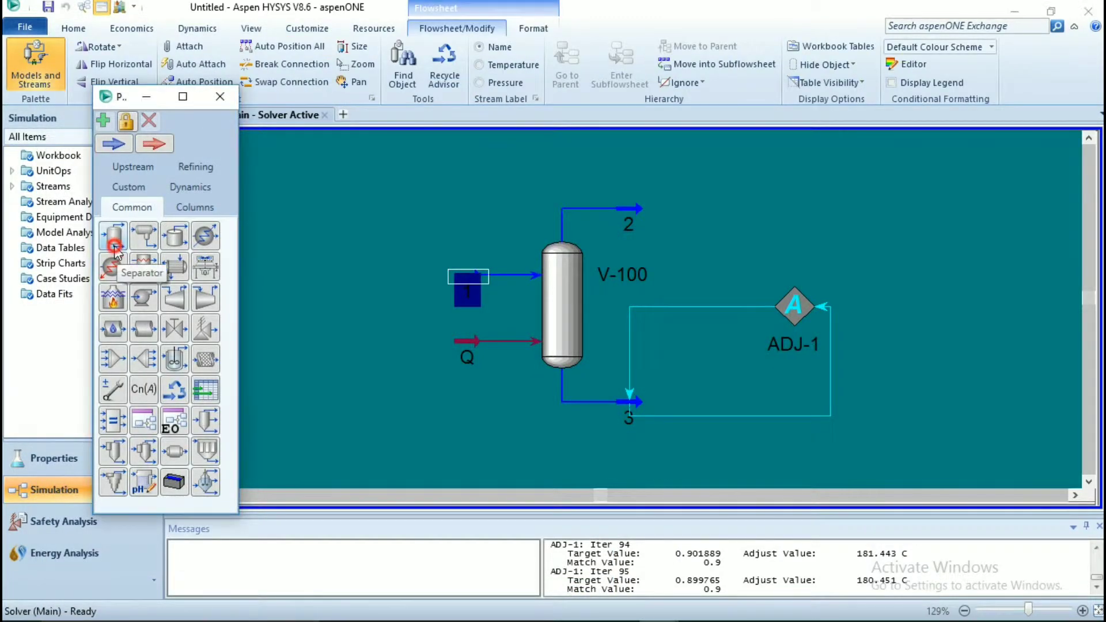
pyautogui.click(971, 373)
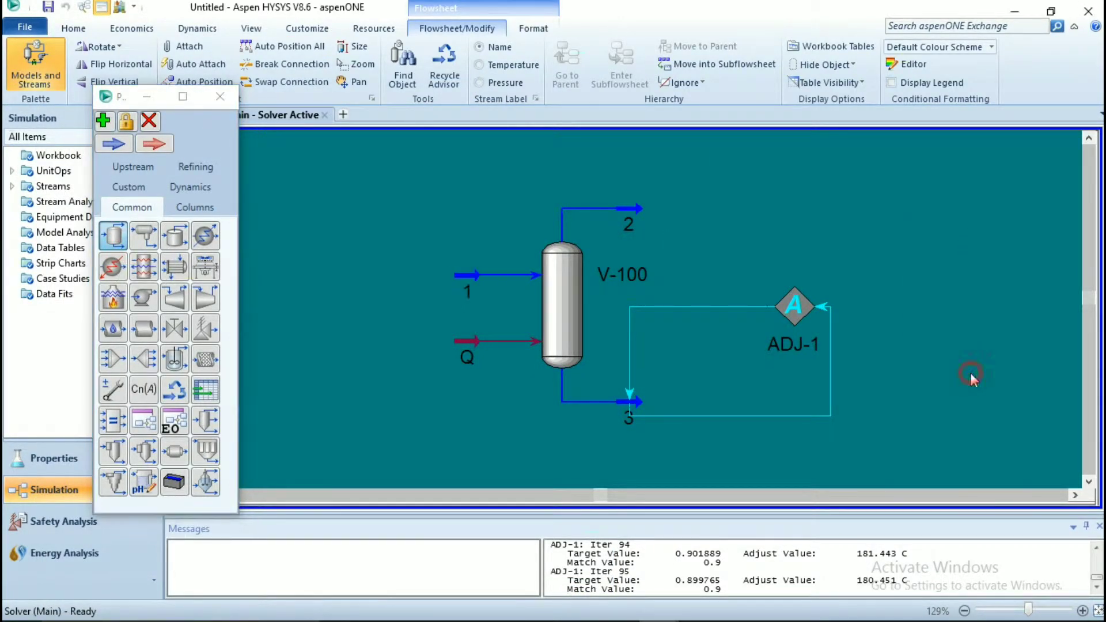
pyautogui.doubleClick(984, 335)
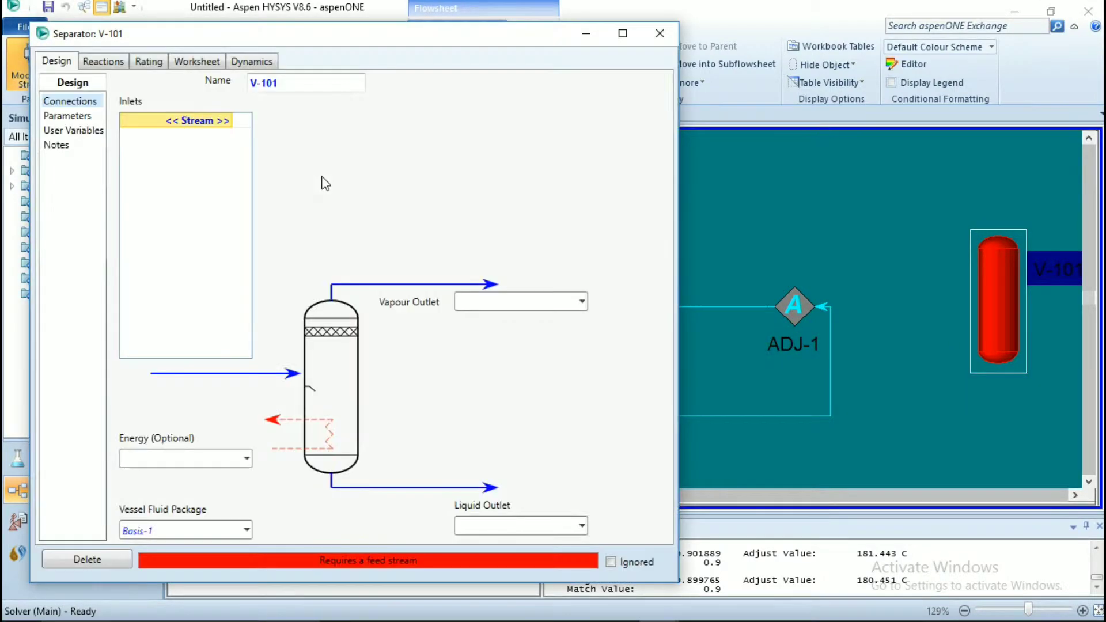
# Connect inlet stream 4 and vapour outlet stream 5 to separator V-101
pyautogui.click(200, 125)
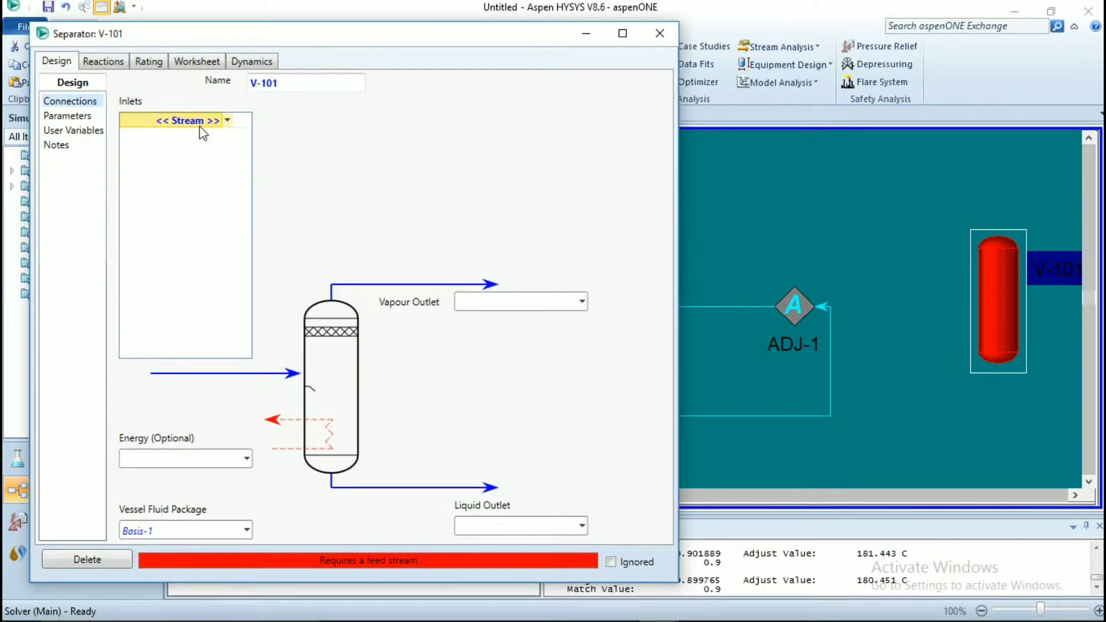
pyautogui.write('4')
pyautogui.press('Return')
pyautogui.click(483, 299)
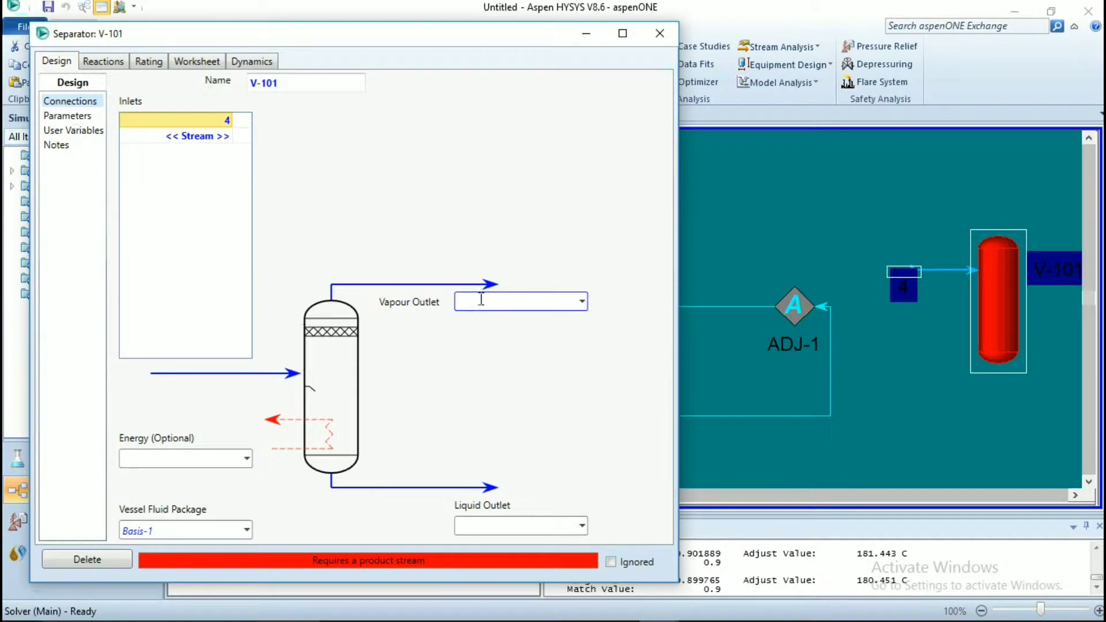
pyautogui.write('5')
pyautogui.press('Return')
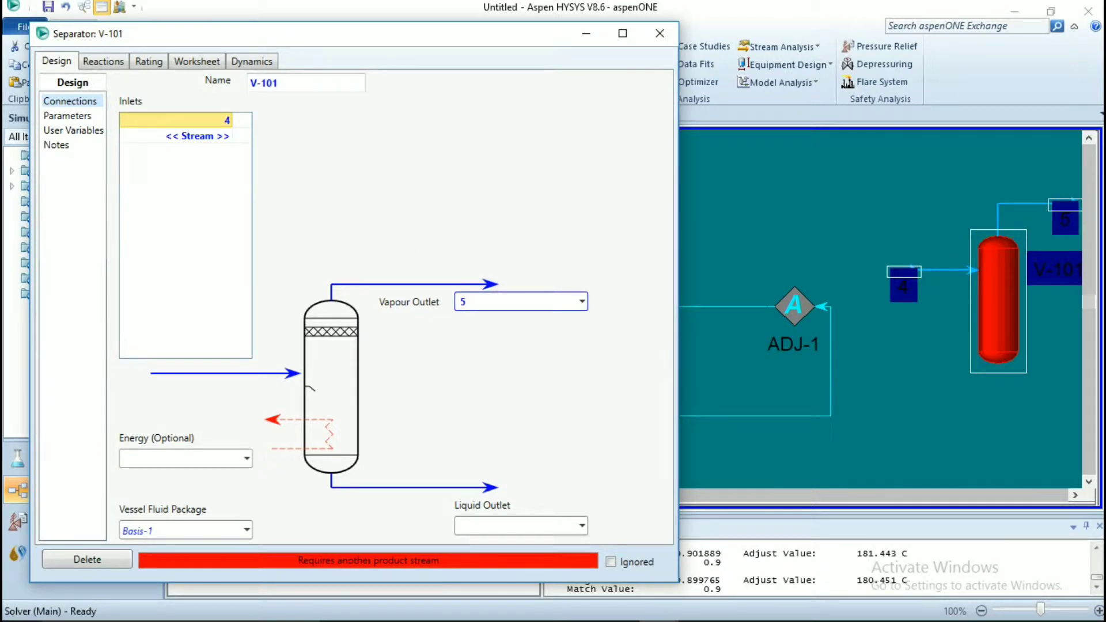
# Connect liquid outlet stream 6 and energy stream Q1 to separator V-101
pyautogui.click(533, 527)
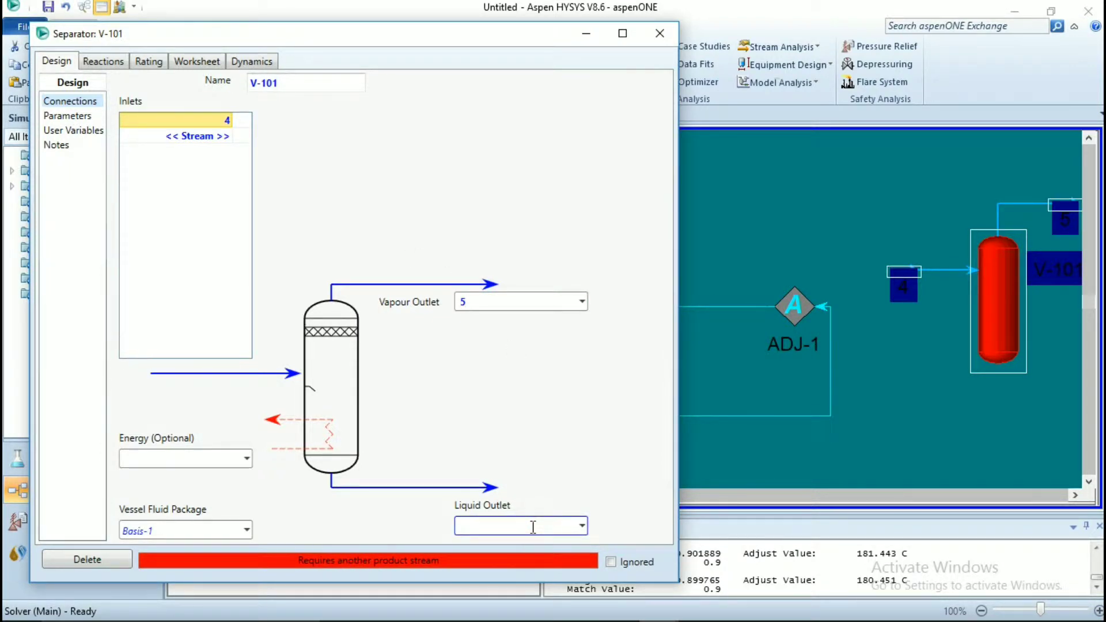
pyautogui.write('6')
pyautogui.press('Return')
pyautogui.click(158, 461)
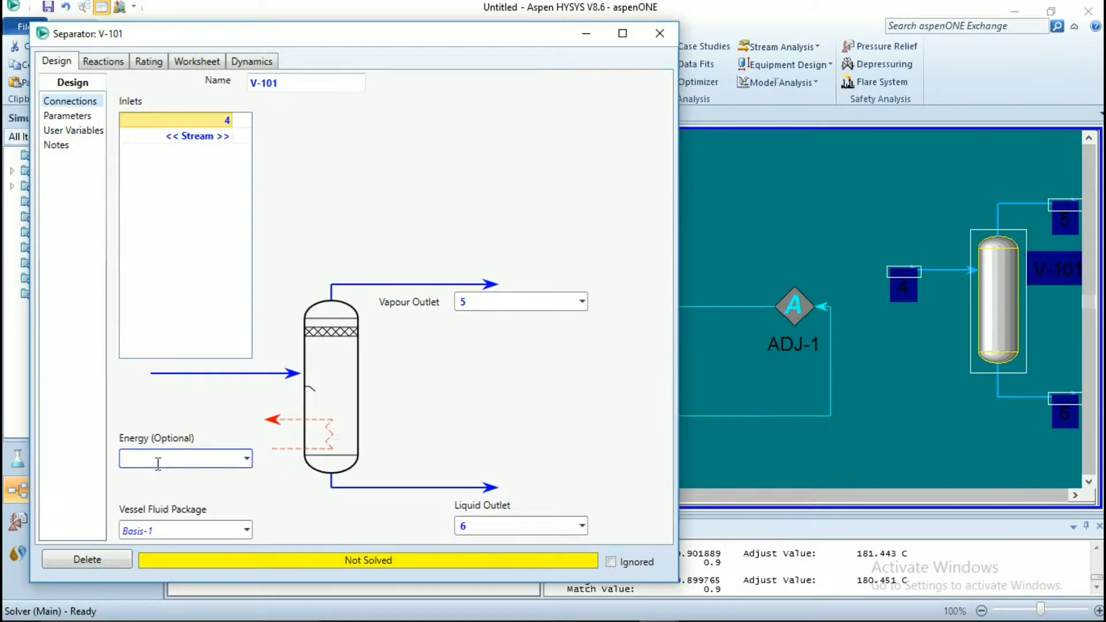
pyautogui.write('Q1')
pyautogui.press('Return')
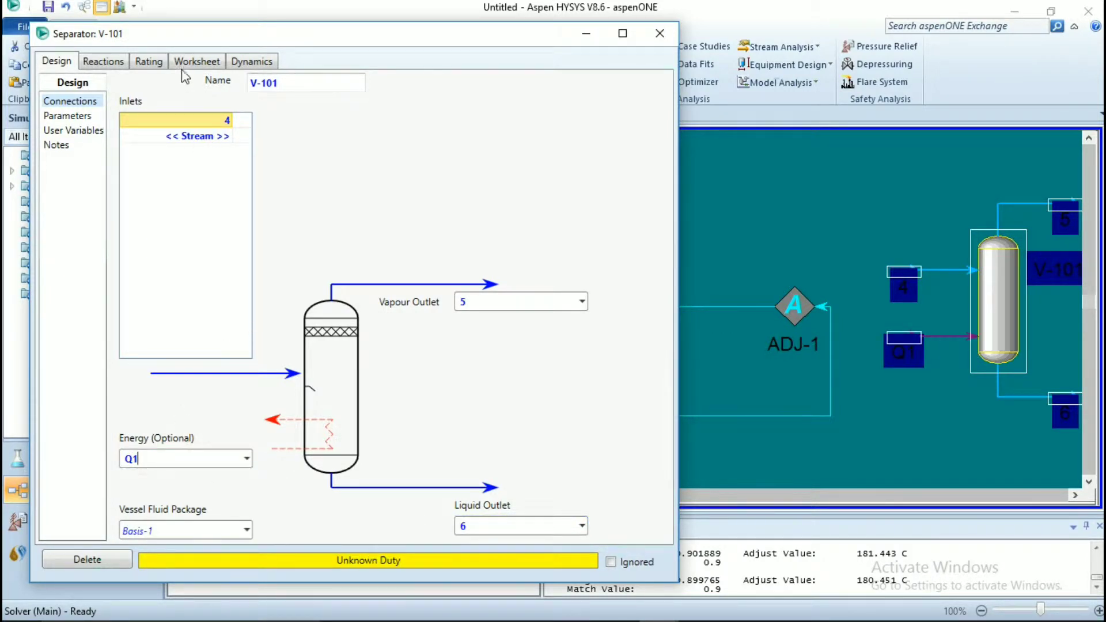
# Specify feed stream 4 of V-101 at a temperature of 30 C and a pressure of 5 kPa, and close the separator
pyautogui.click(190, 62)
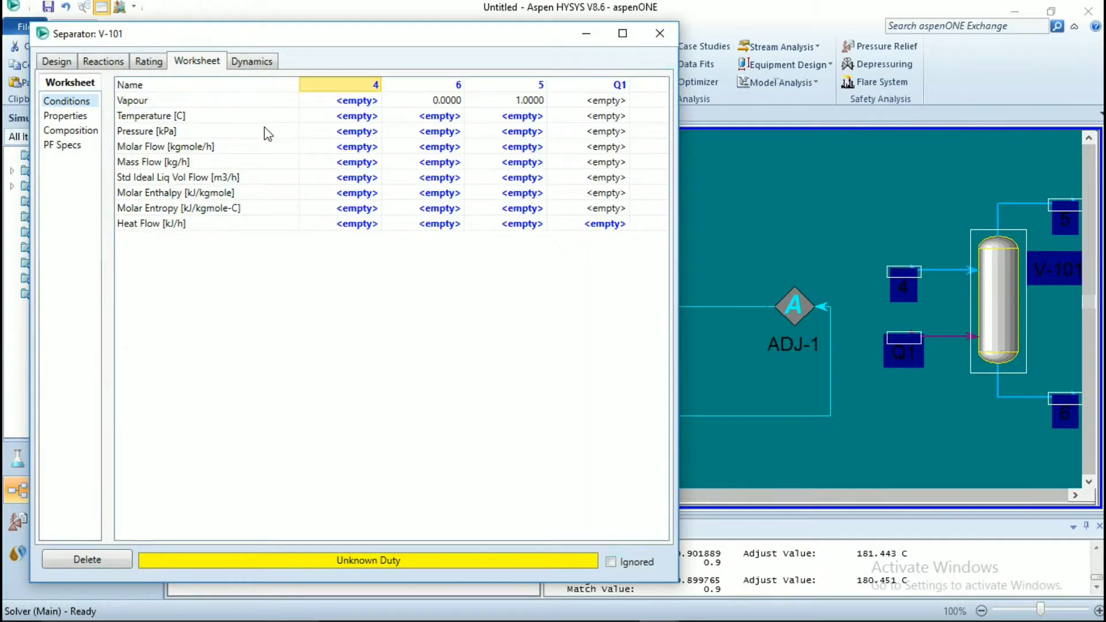
pyautogui.click(341, 118)
pyautogui.write('3')
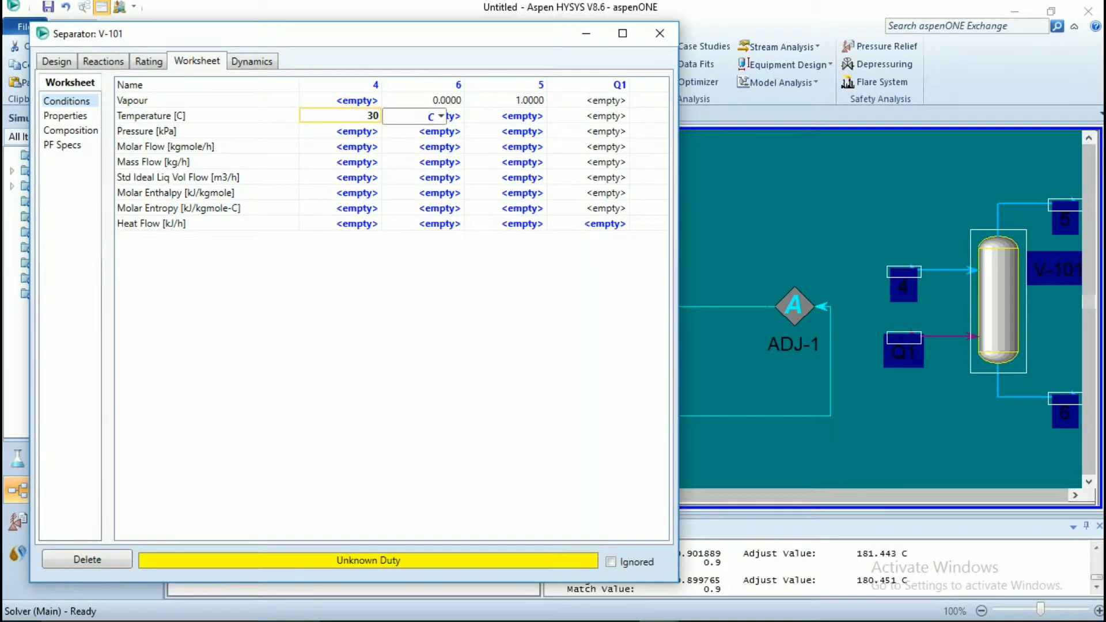
pyautogui.write('0')
pyautogui.press('Return')
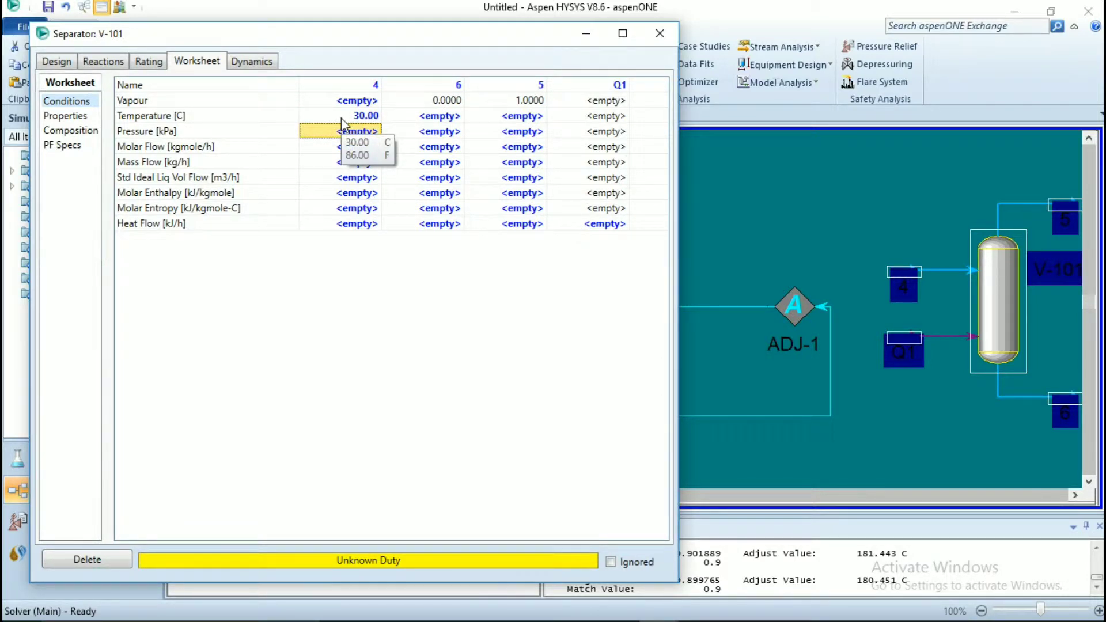
pyautogui.write('10')
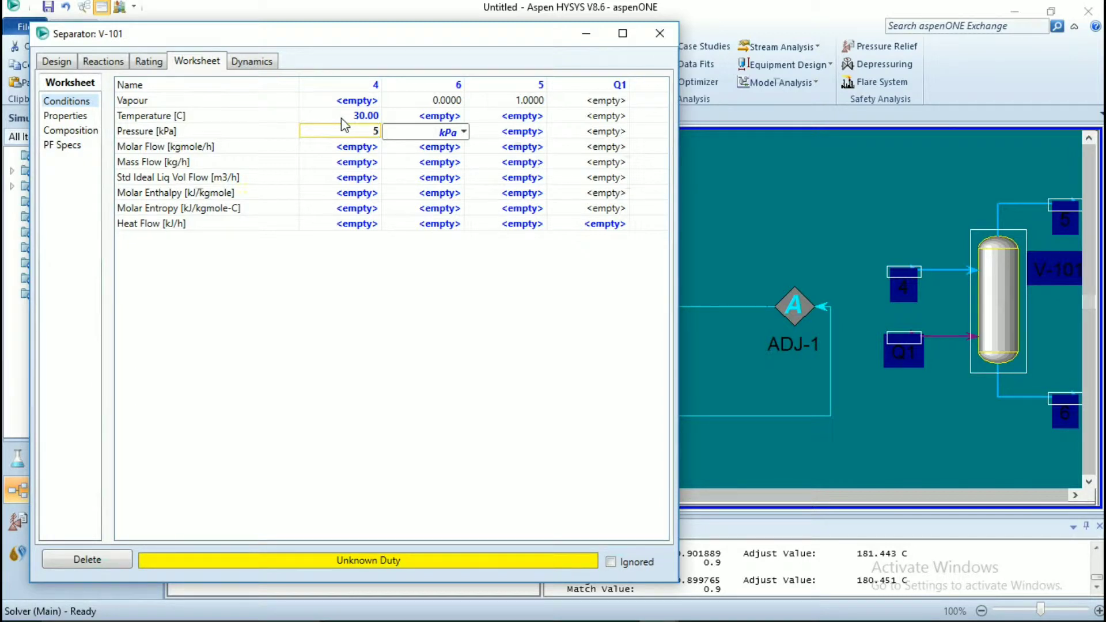
pyautogui.press('Return')
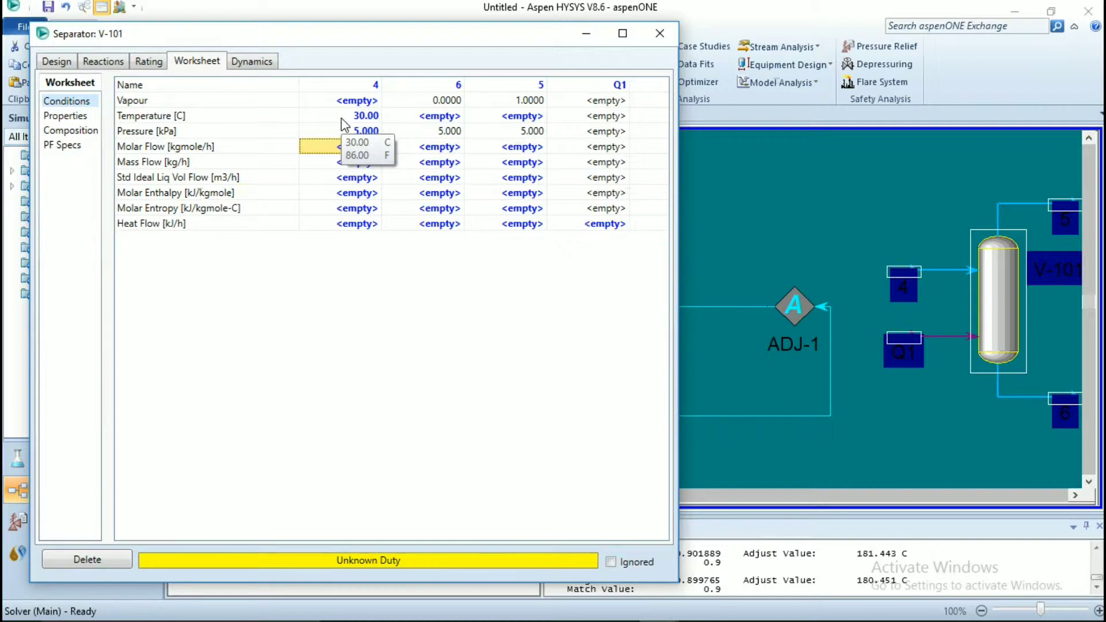
pyautogui.click(651, 37)
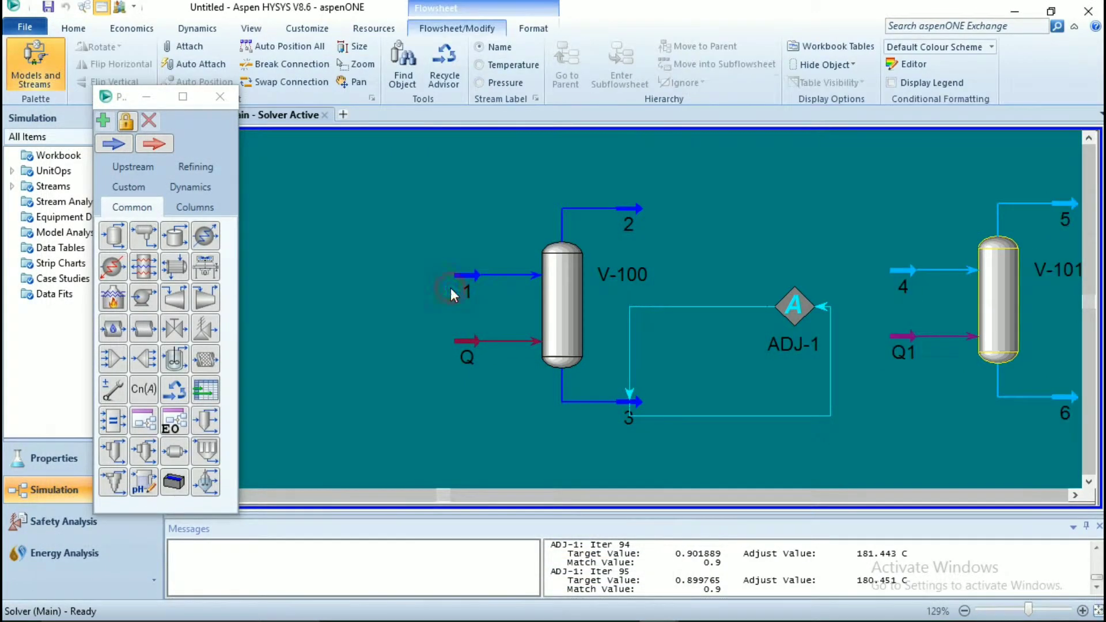
# Set the molar flow of feed stream 4 to 50 kgmole/h
pyautogui.doubleClick(898, 277)
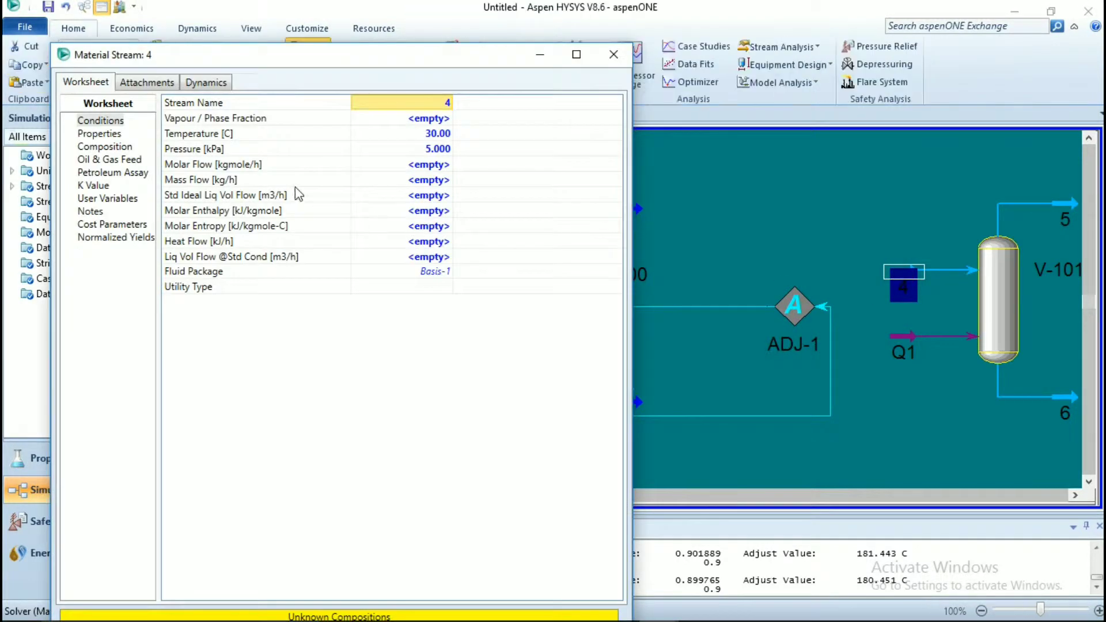
pyautogui.click(429, 164)
pyautogui.write('5')
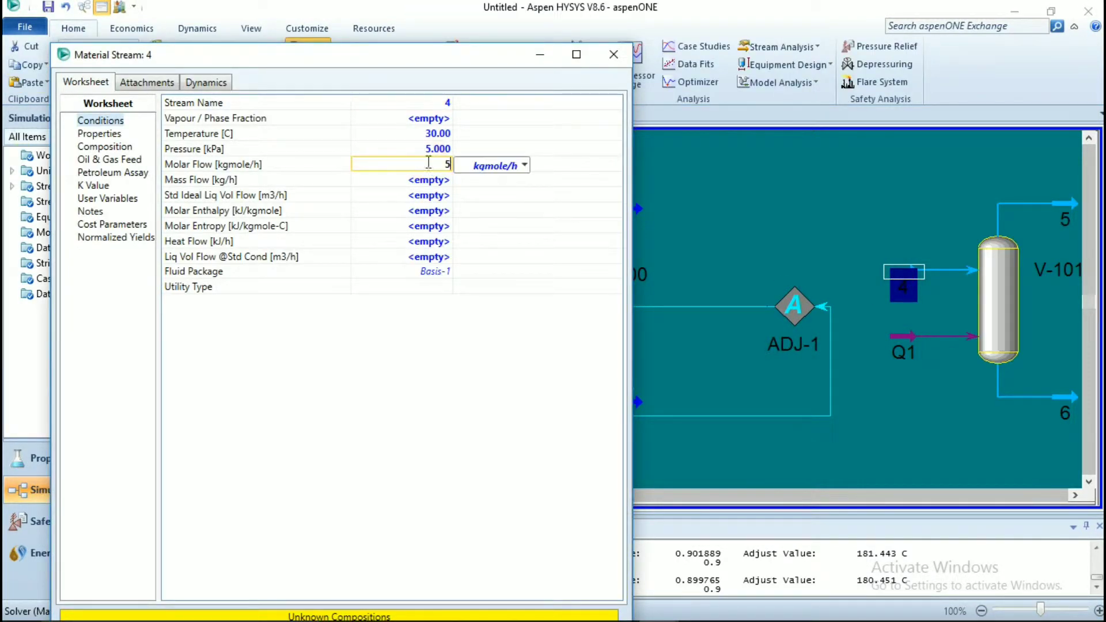
pyautogui.write('0')
pyautogui.press('Return')
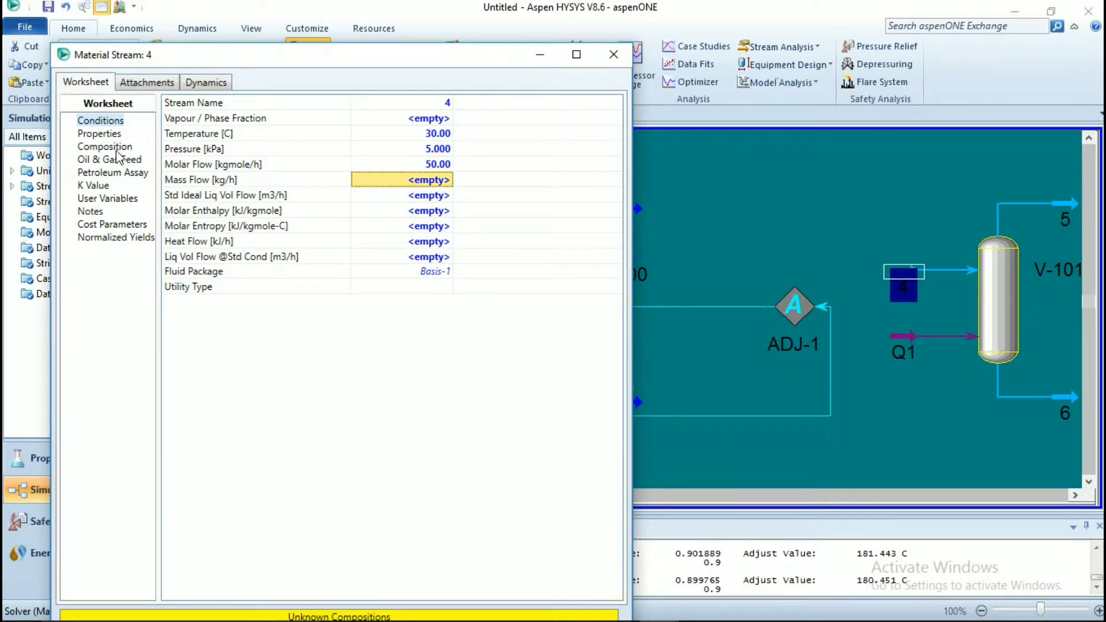
# Define stream 4's composition as mole fractions of 0.3 NaCl and 0.7 H2O, and check its conditions and attachments before closing it
pyautogui.click(114, 147)
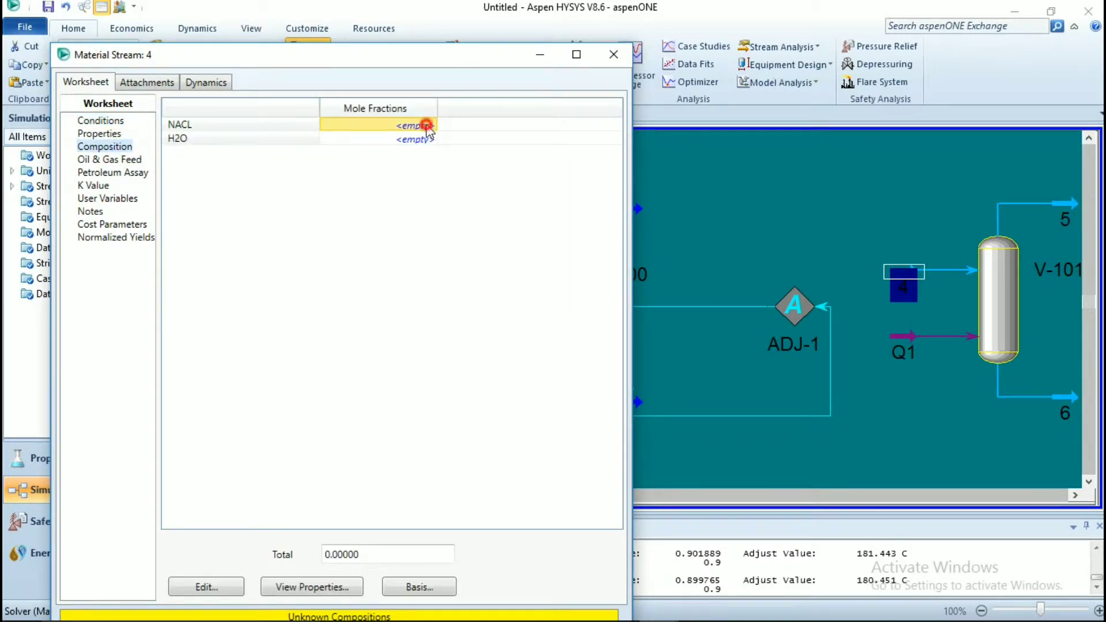
pyautogui.write('0.3')
pyautogui.press('Return')
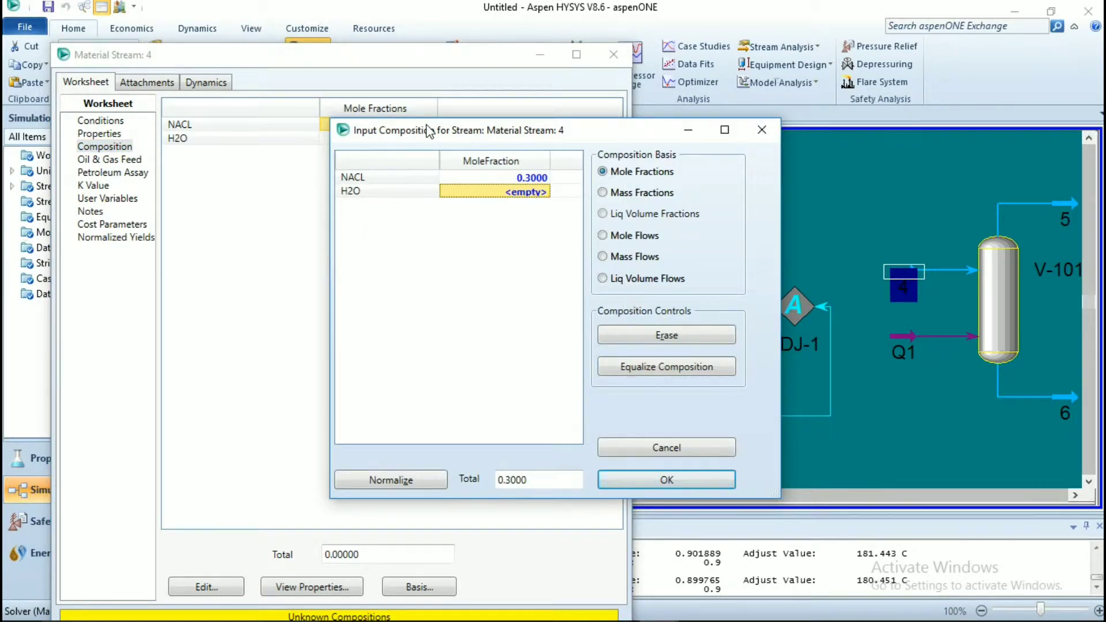
pyautogui.write('0.7')
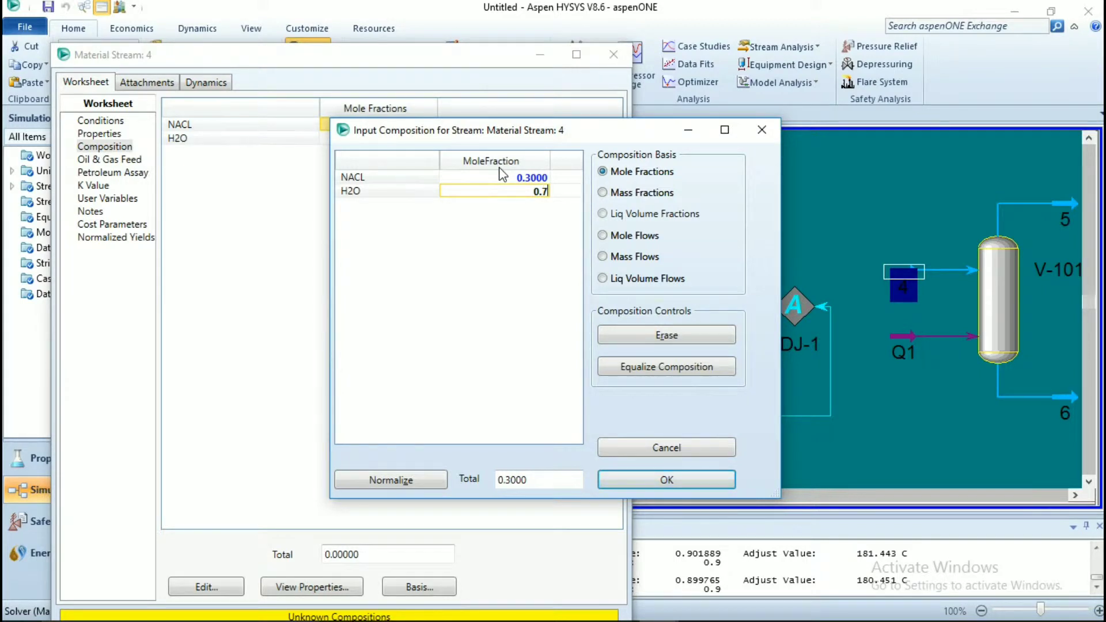
pyautogui.press('Return')
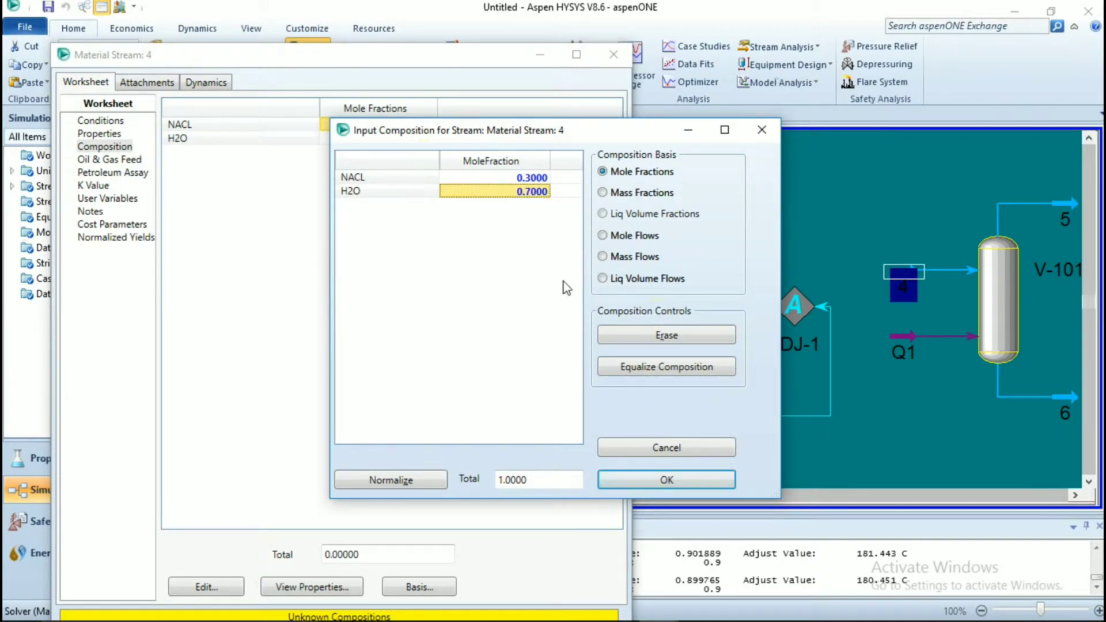
pyautogui.click(670, 487)
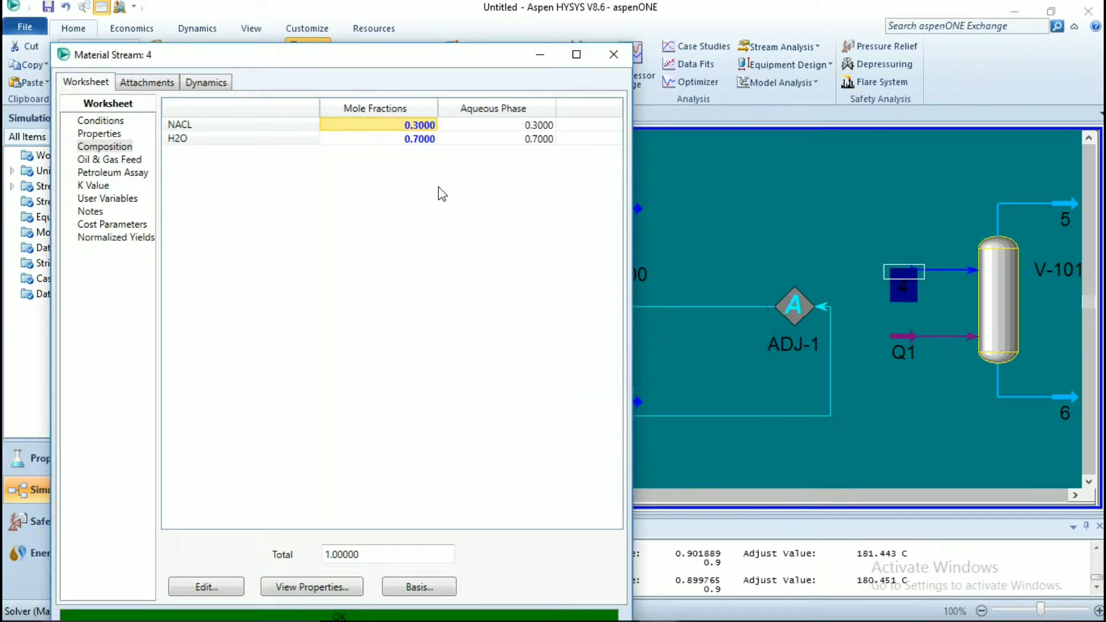
pyautogui.click(113, 120)
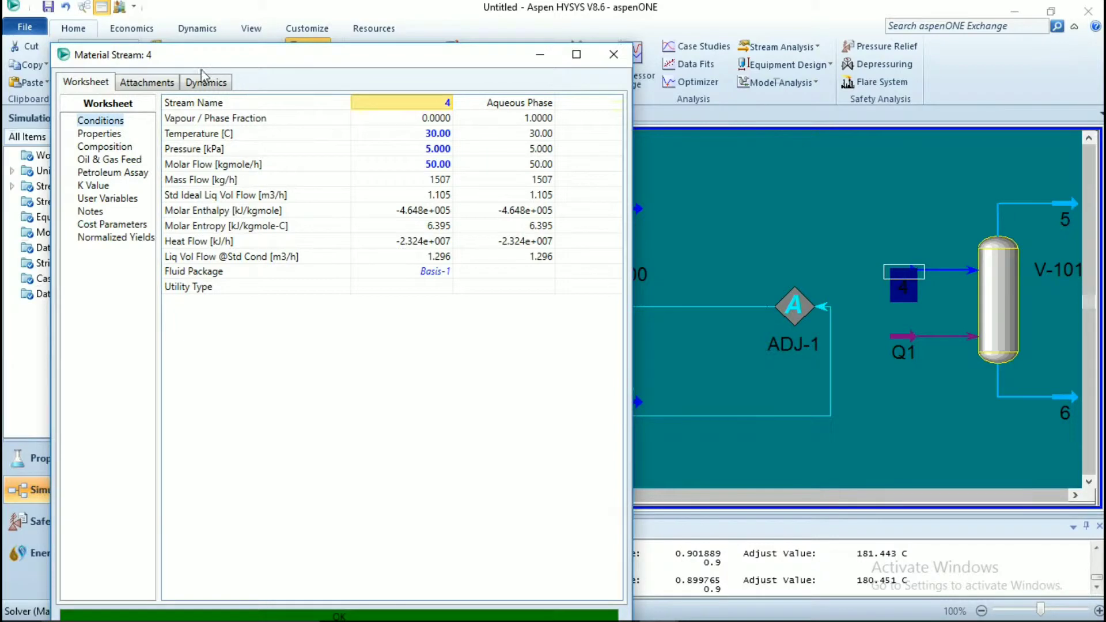
pyautogui.click(161, 82)
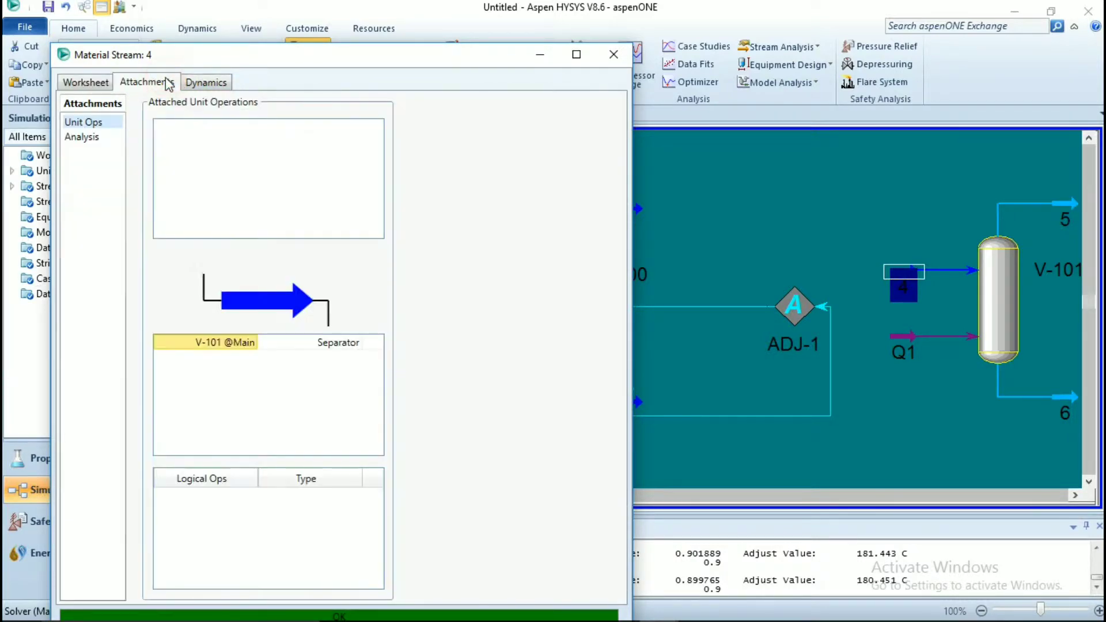
pyautogui.click(614, 55)
# Set the temperature of vapour outlet stream 5 to 105 C and close the stream
pyautogui.click(1066, 206)
pyautogui.doubleClick(1066, 205)
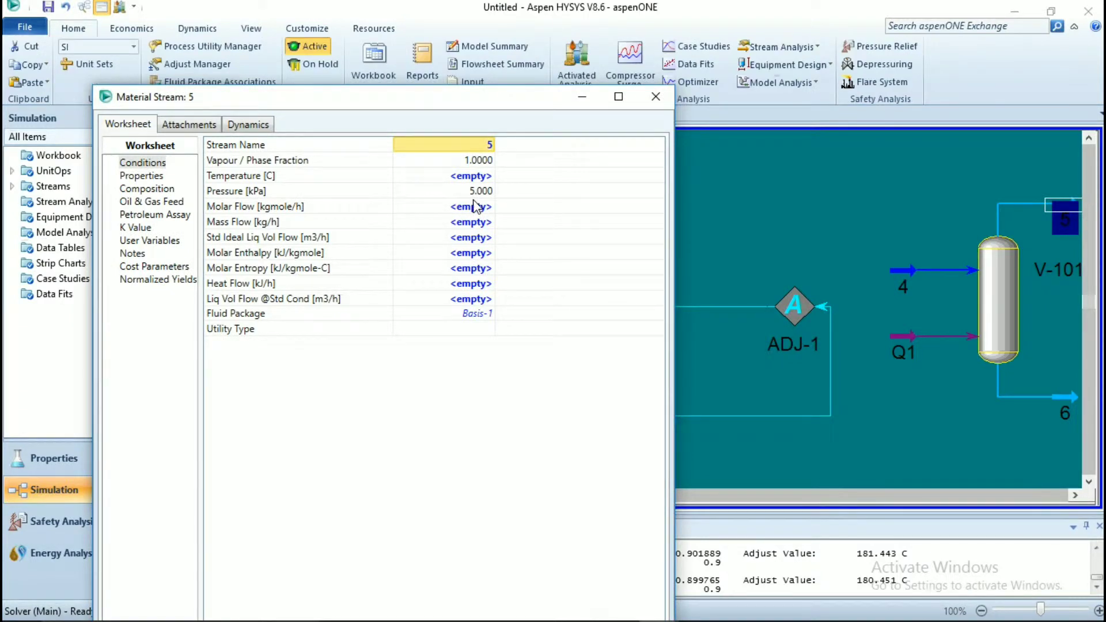
pyautogui.click(472, 175)
pyautogui.write('105')
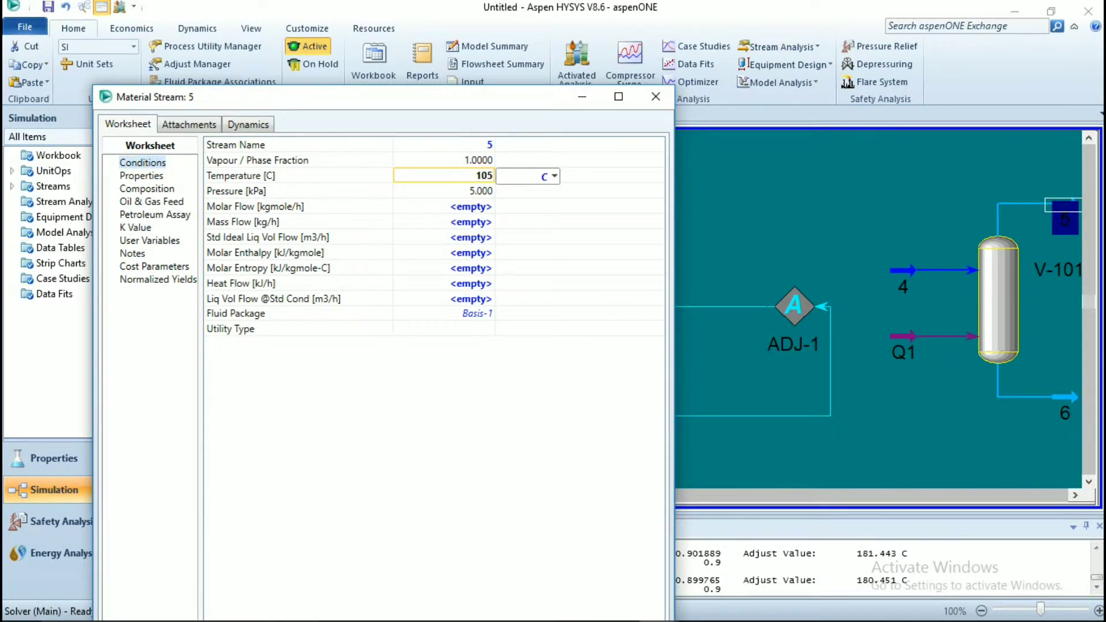
pyautogui.press('Return')
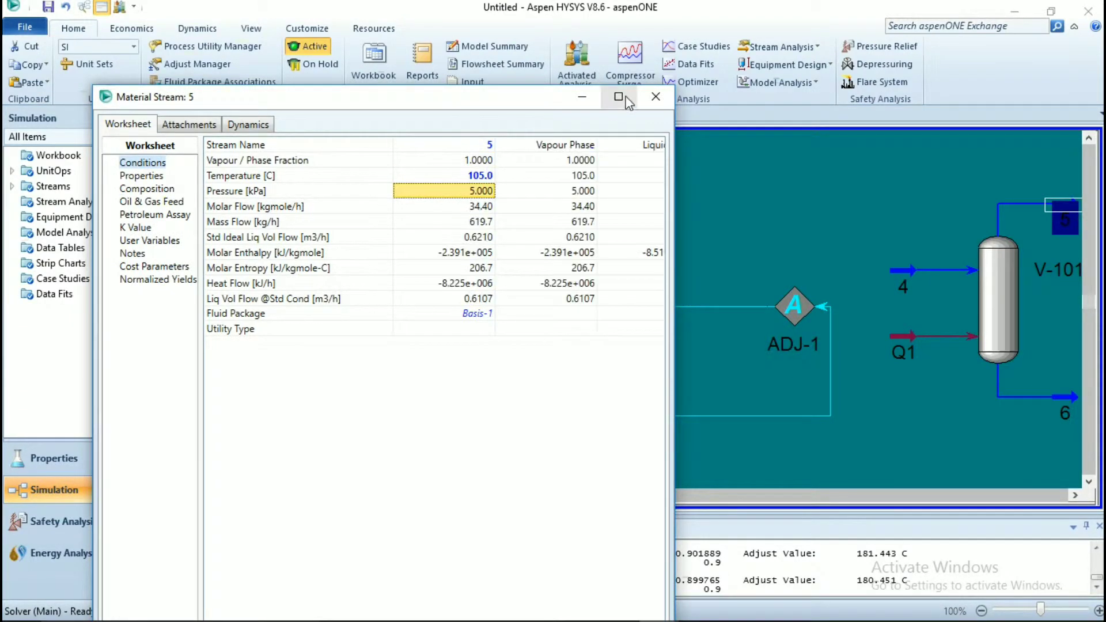
pyautogui.click(656, 98)
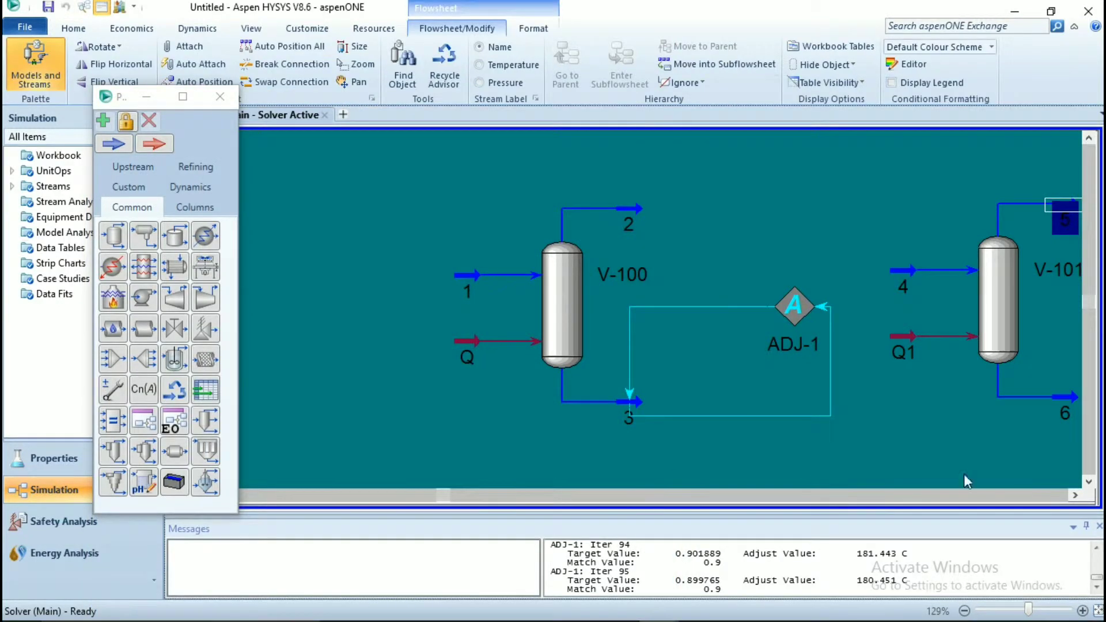
# Add an Adjust operation beside separator V-101 and open its connection settings
pyautogui.click(1073, 495)
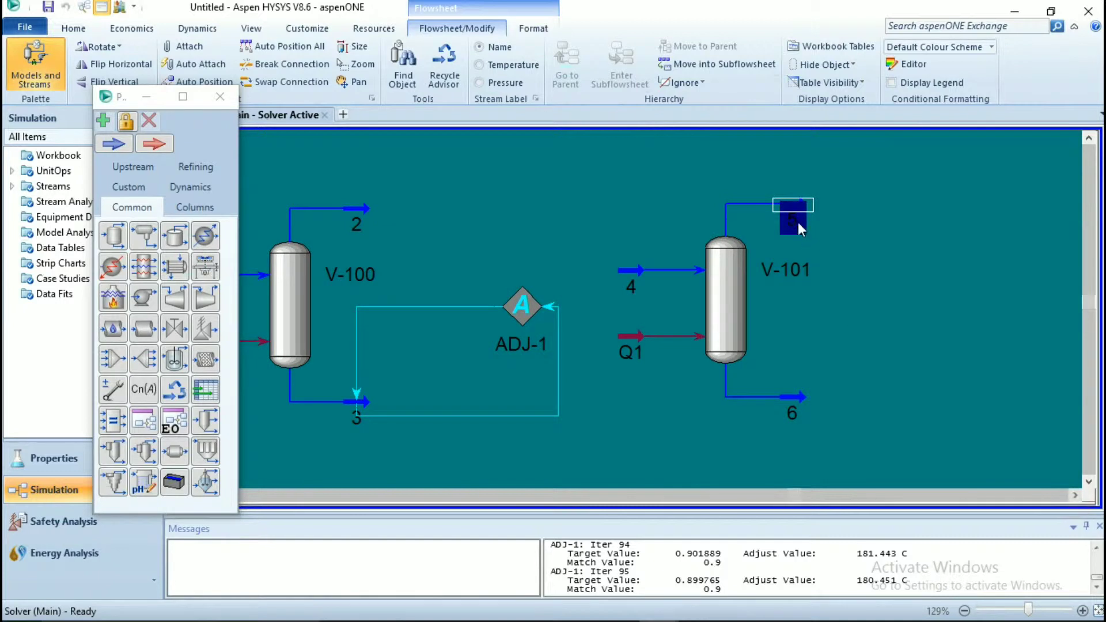
pyautogui.moveTo(798, 402)
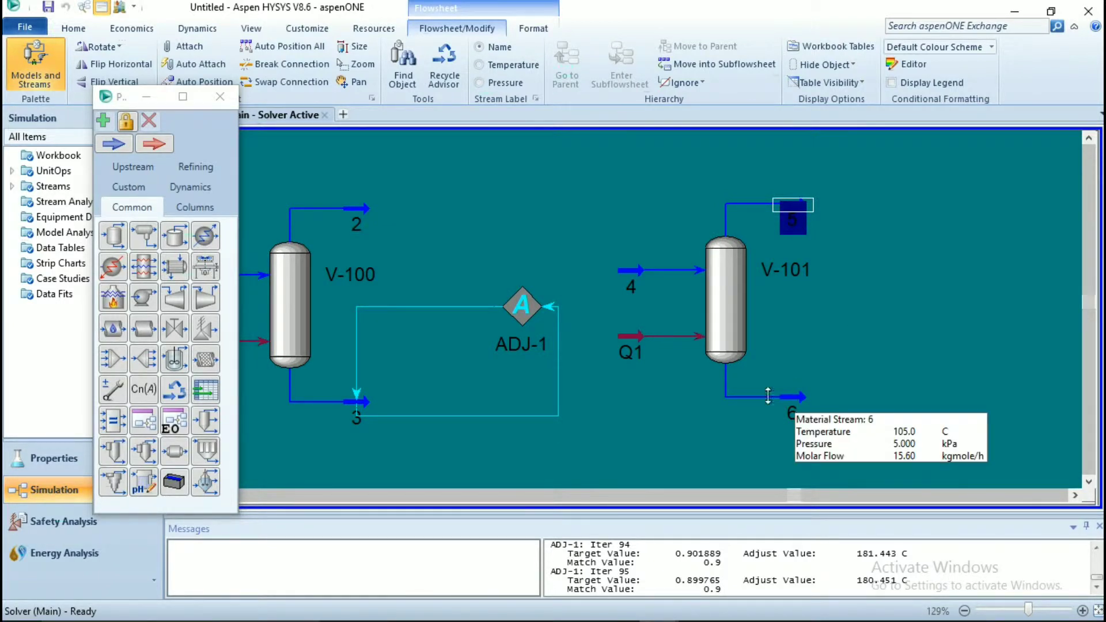
pyautogui.click(610, 451)
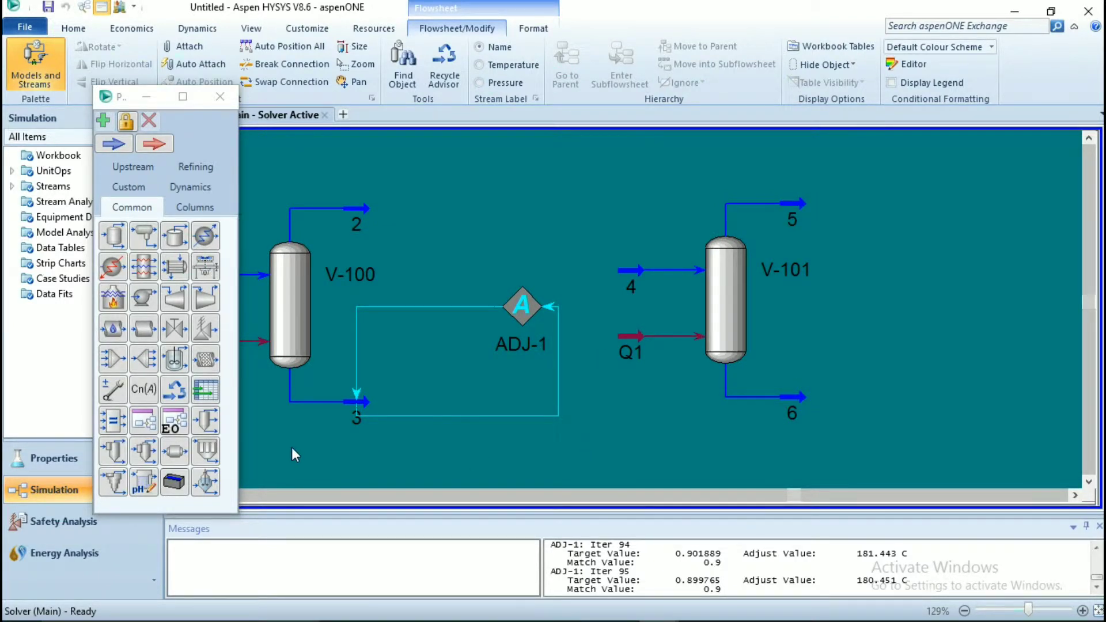
pyautogui.click(175, 390)
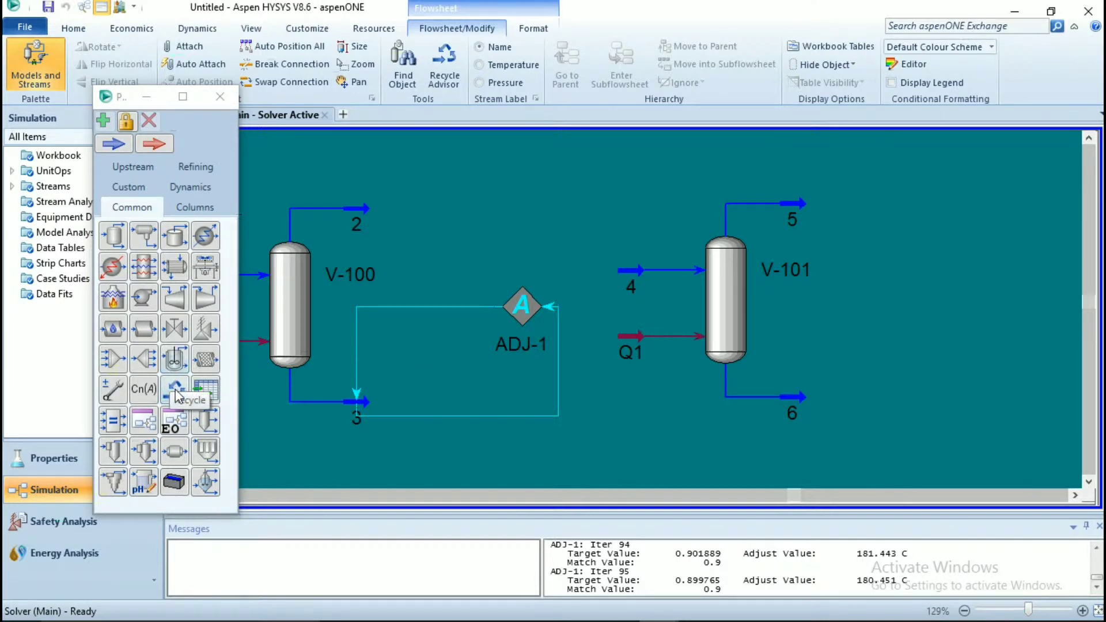
pyautogui.click(119, 393)
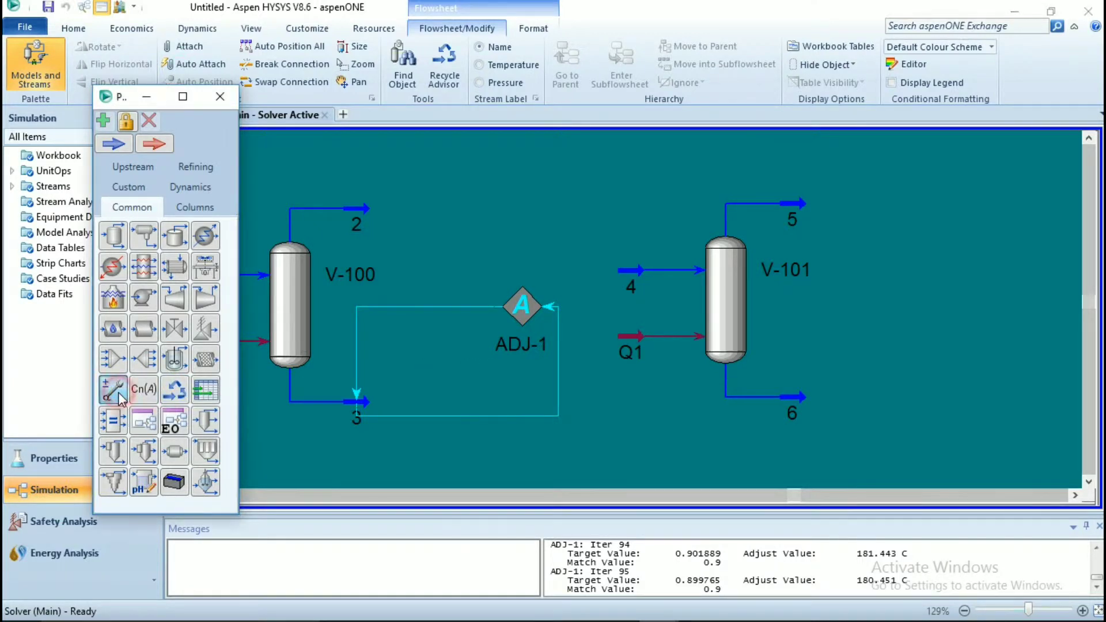
pyautogui.click(949, 317)
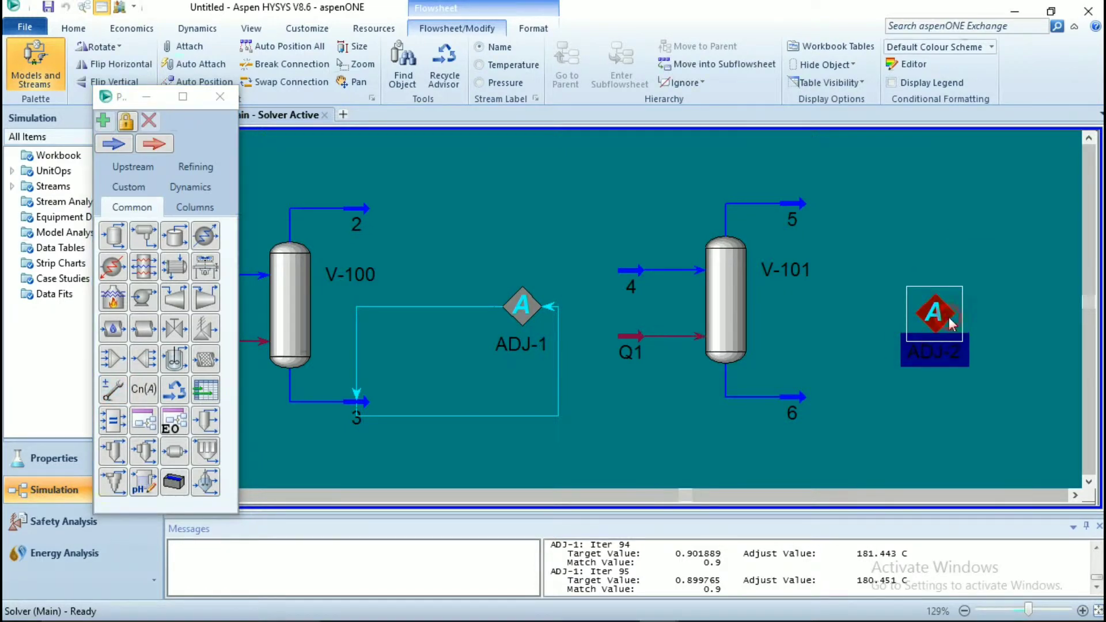
pyautogui.doubleClick(950, 317)
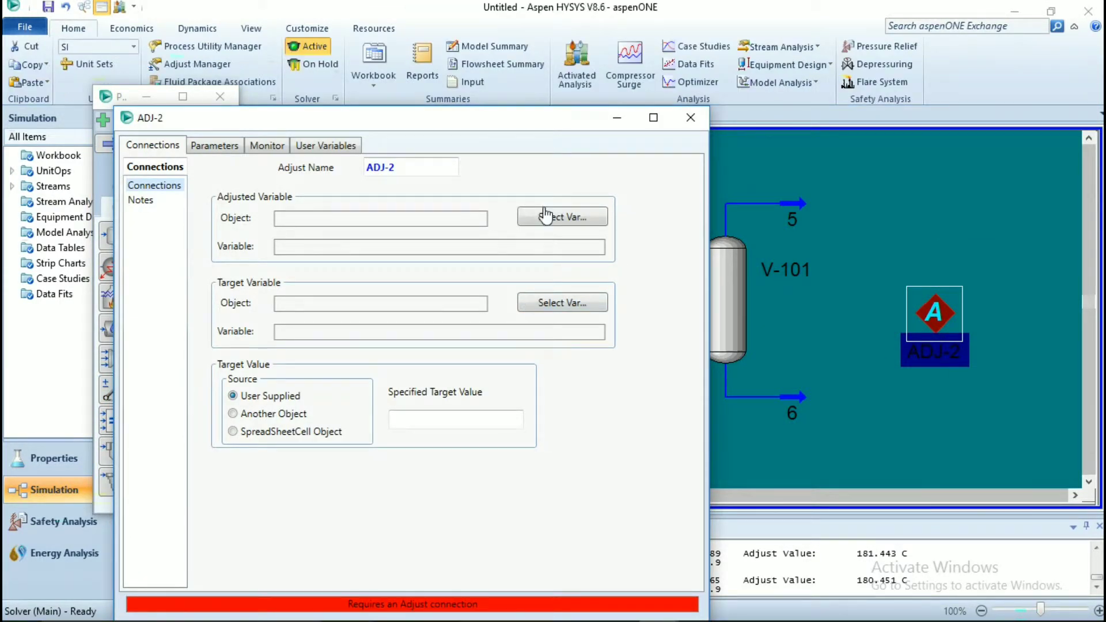
# Select the temperature of liquid outlet stream 6 as the adjusted variable of ADJ-2
pyautogui.click(544, 214)
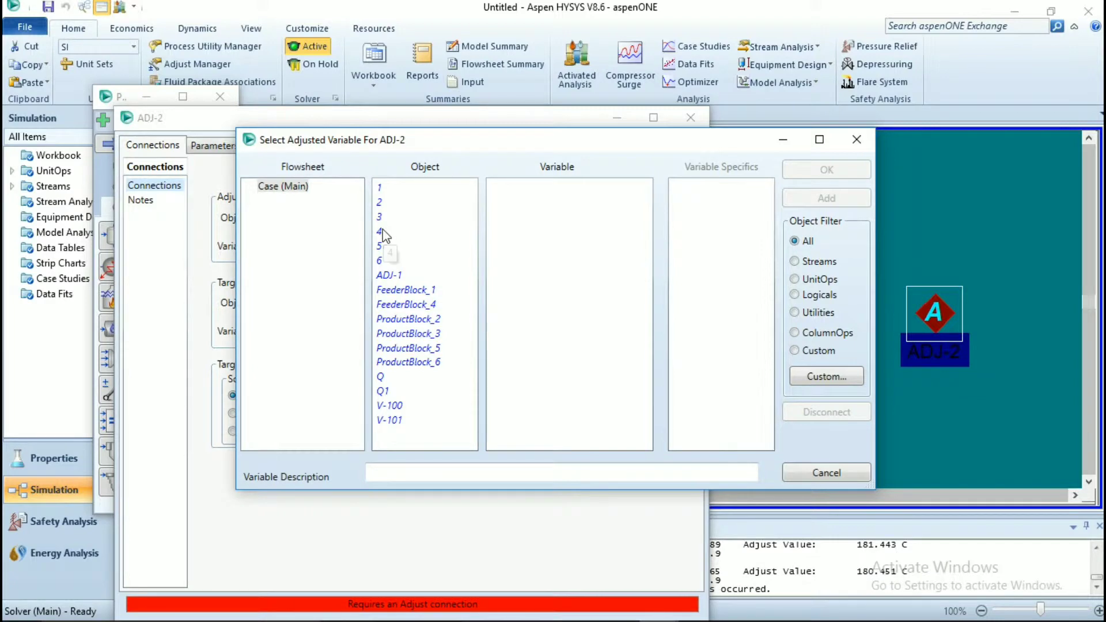
pyautogui.moveTo(630, 141); pyautogui.dragTo(622, 100)
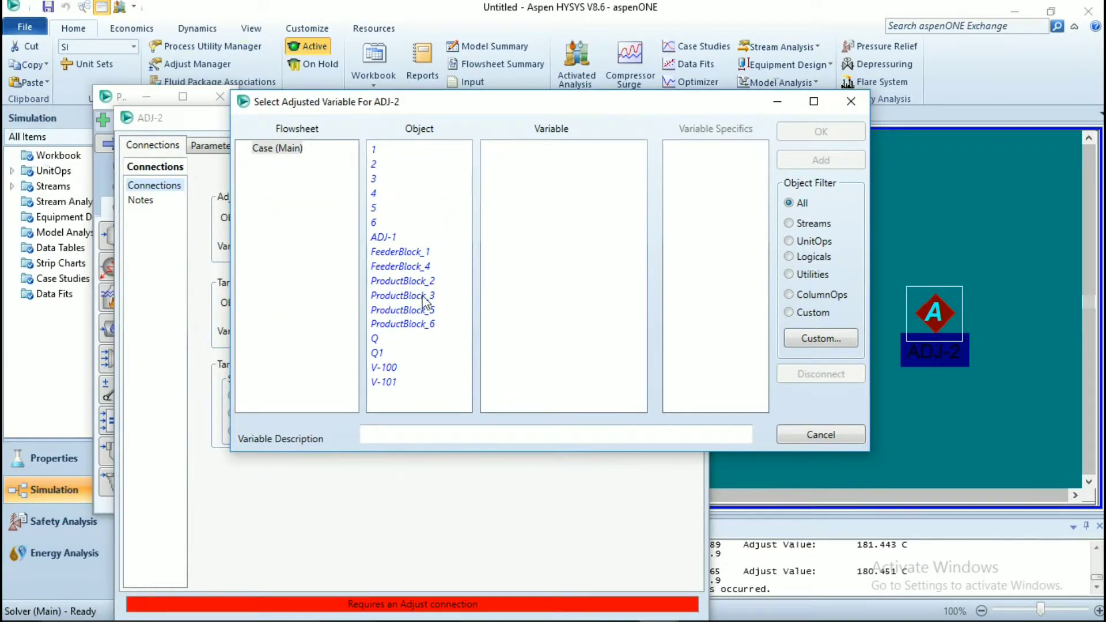
pyautogui.click(380, 223)
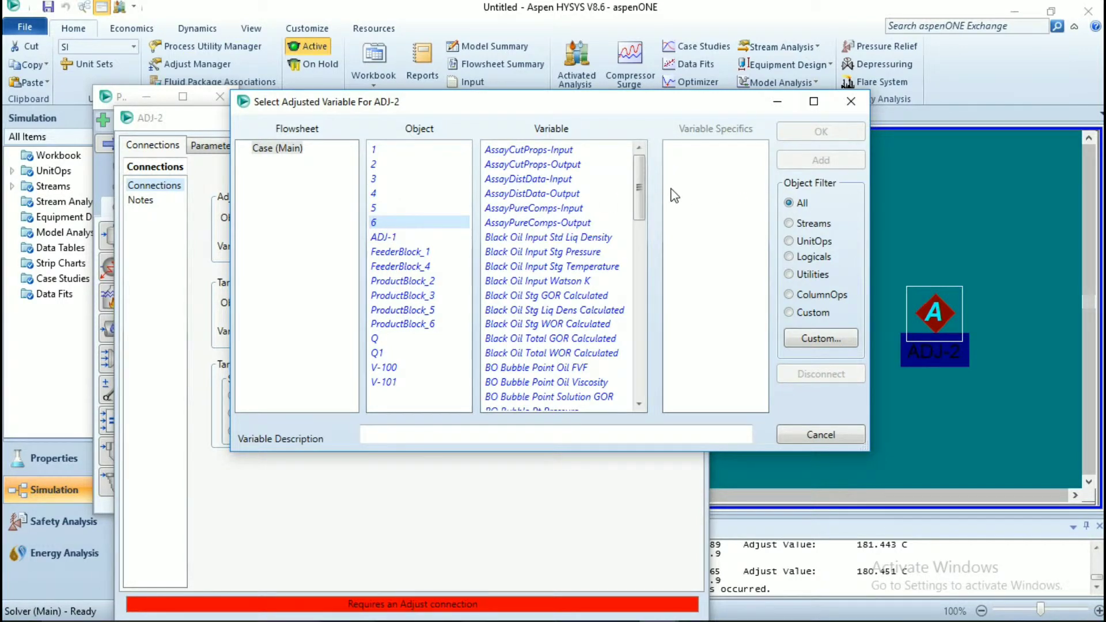
pyautogui.moveTo(641, 185); pyautogui.dragTo(669, 462)
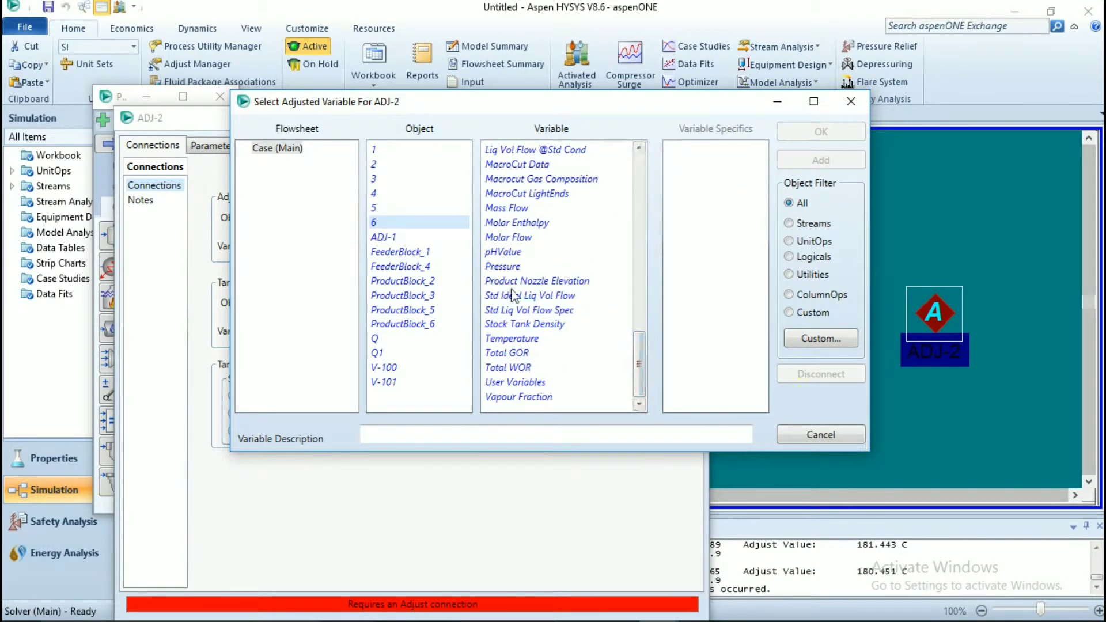
pyautogui.click(507, 340)
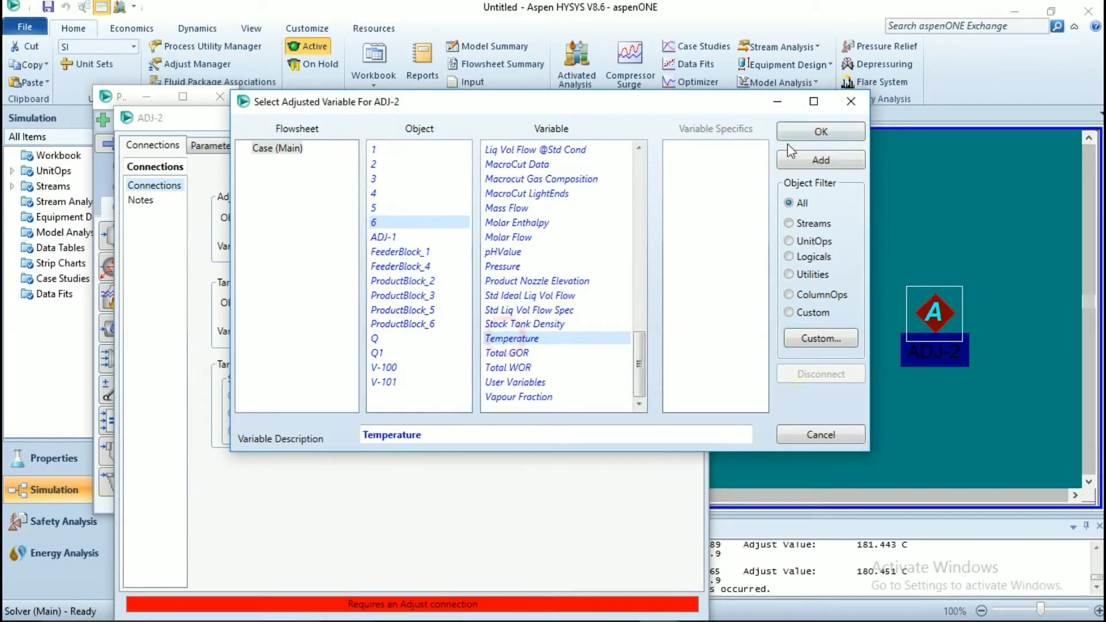
pyautogui.click(821, 131)
# Select stream 6's Master Comp Mole Frac of NaCl as the target variable of ADJ-2
pyautogui.click(559, 310)
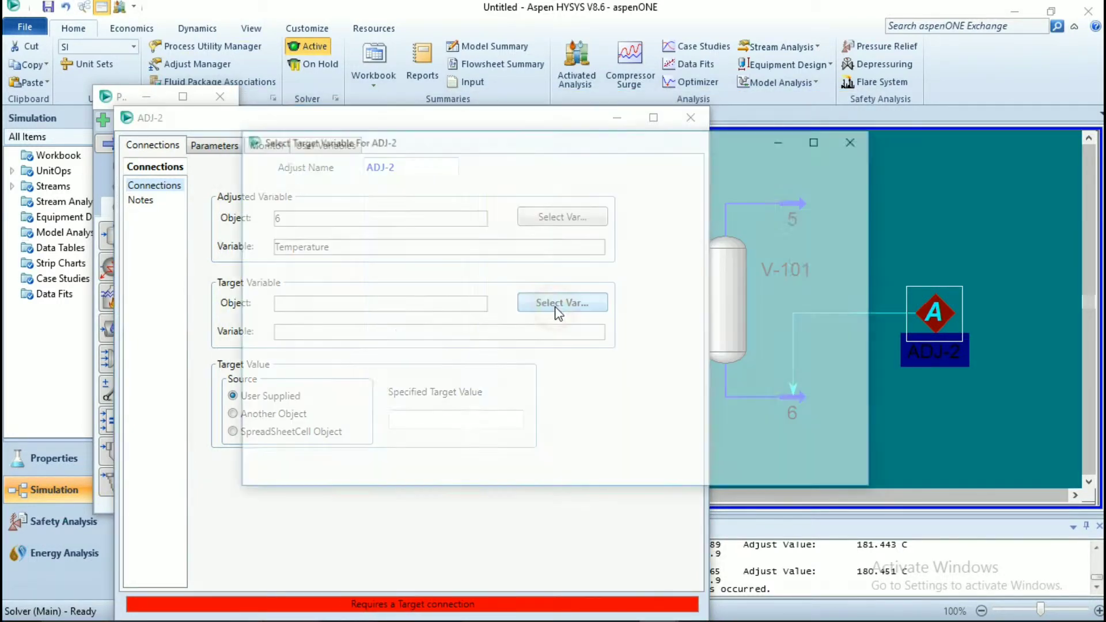
pyautogui.click(379, 260)
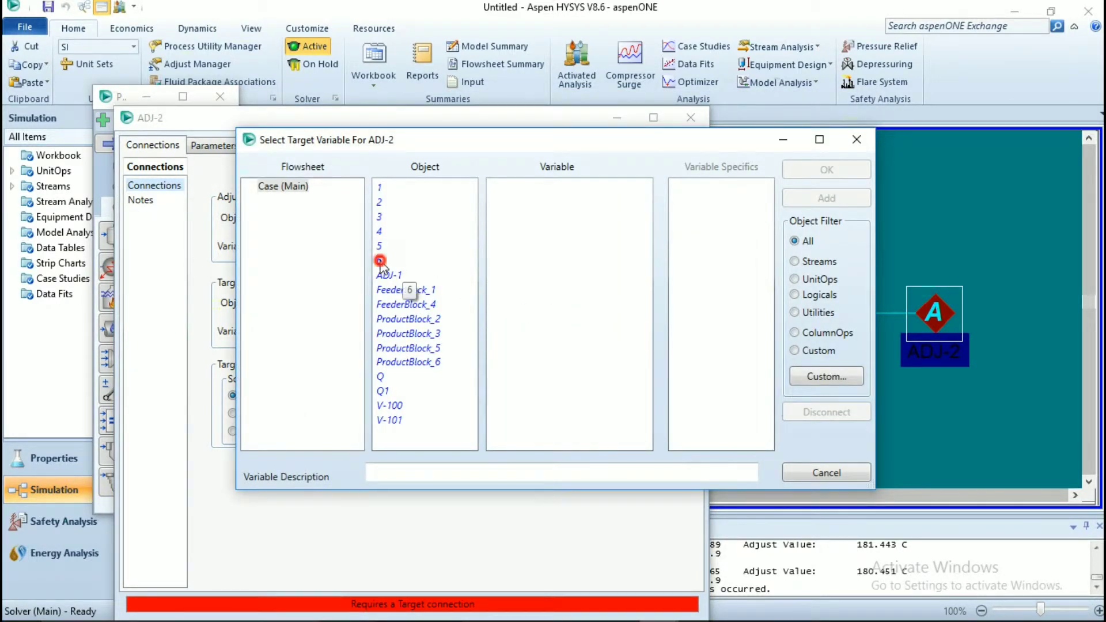
pyautogui.moveTo(647, 206); pyautogui.dragTo(646, 316)
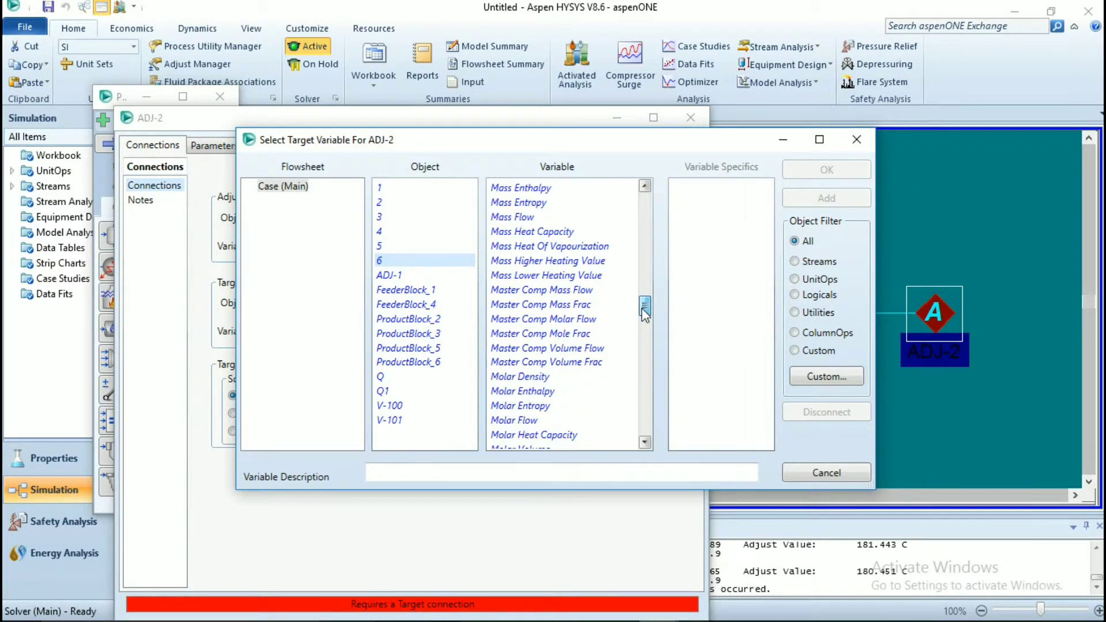
pyautogui.click(585, 335)
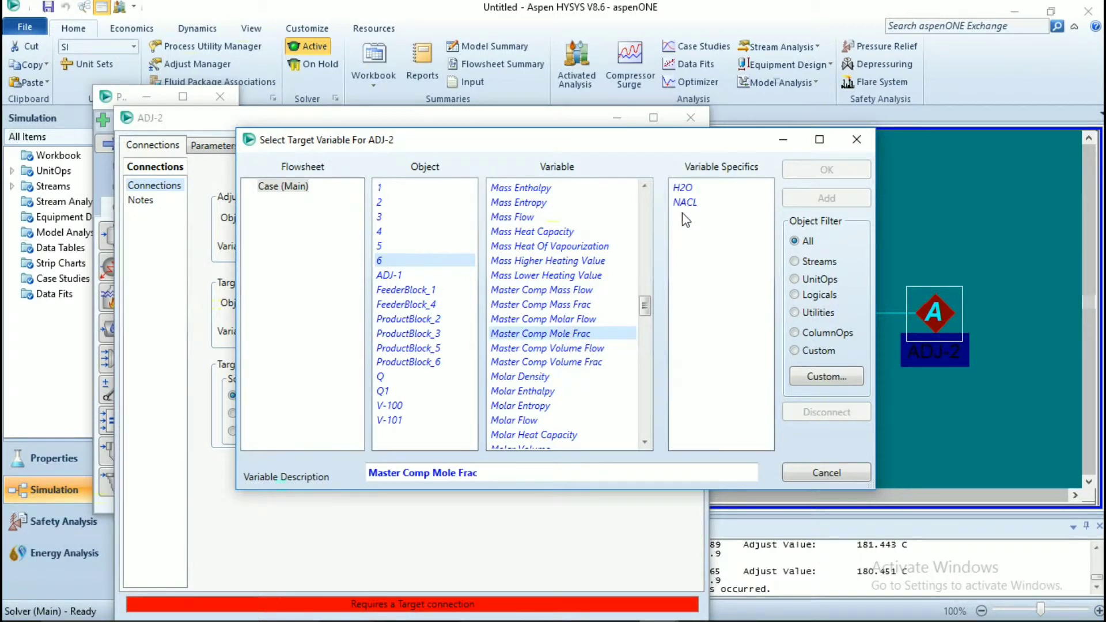
pyautogui.click(685, 202)
pyautogui.click(815, 172)
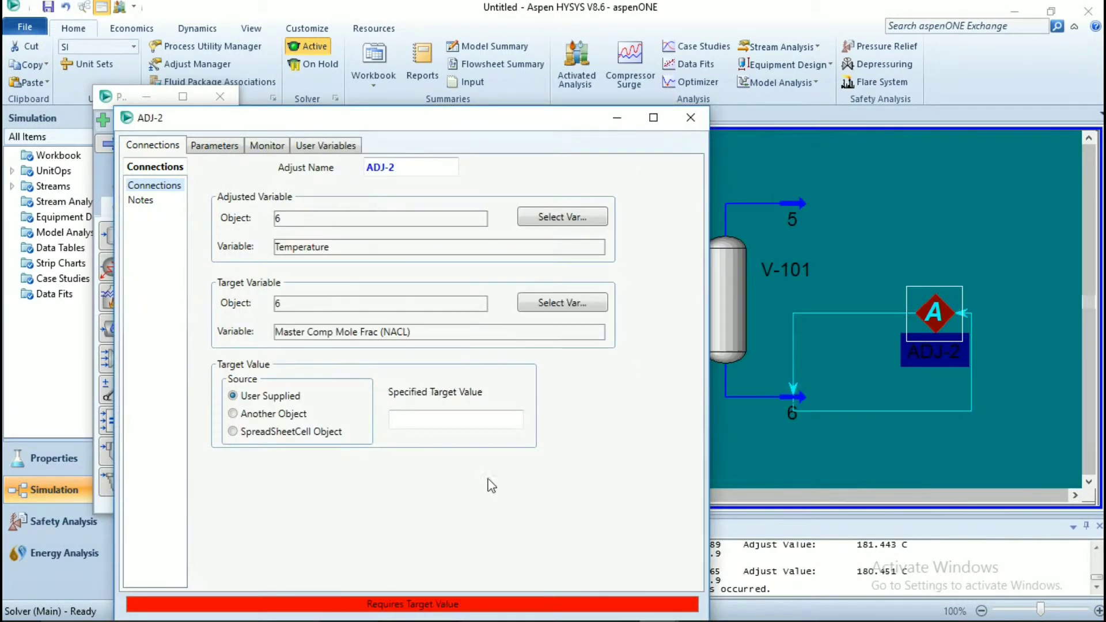
# Set the target value of ADJ-2 to 0.9, start its calculation, and close the consistency error report
pyautogui.click(445, 425)
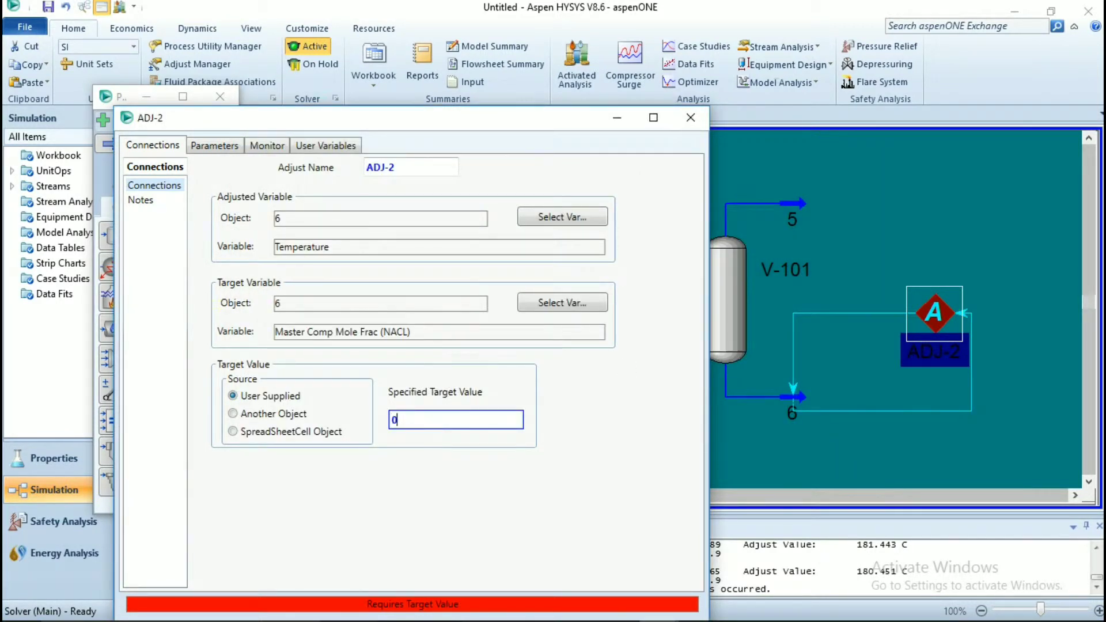
pyautogui.click(549, 555)
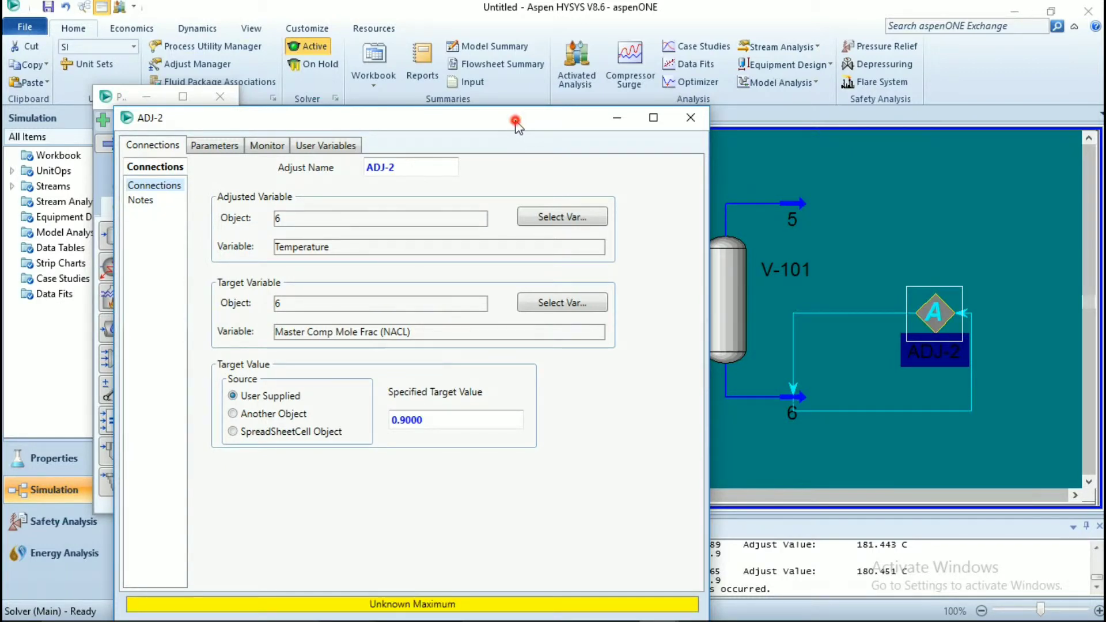
pyautogui.moveTo(516, 121); pyautogui.dragTo(518, 48)
pyautogui.moveTo(430, 606)
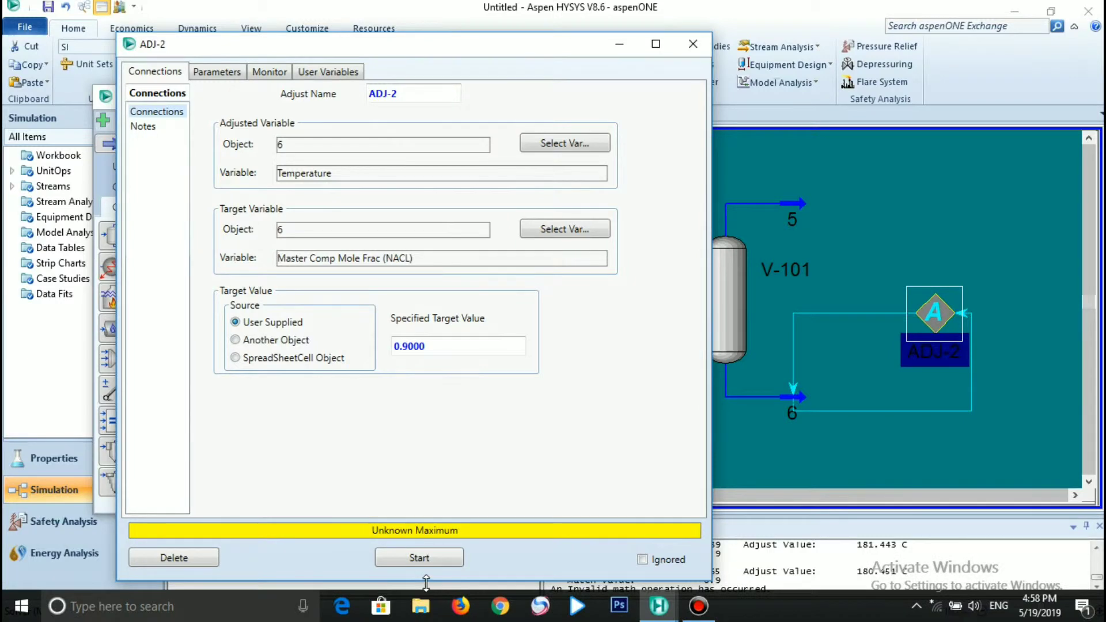
pyautogui.click(427, 564)
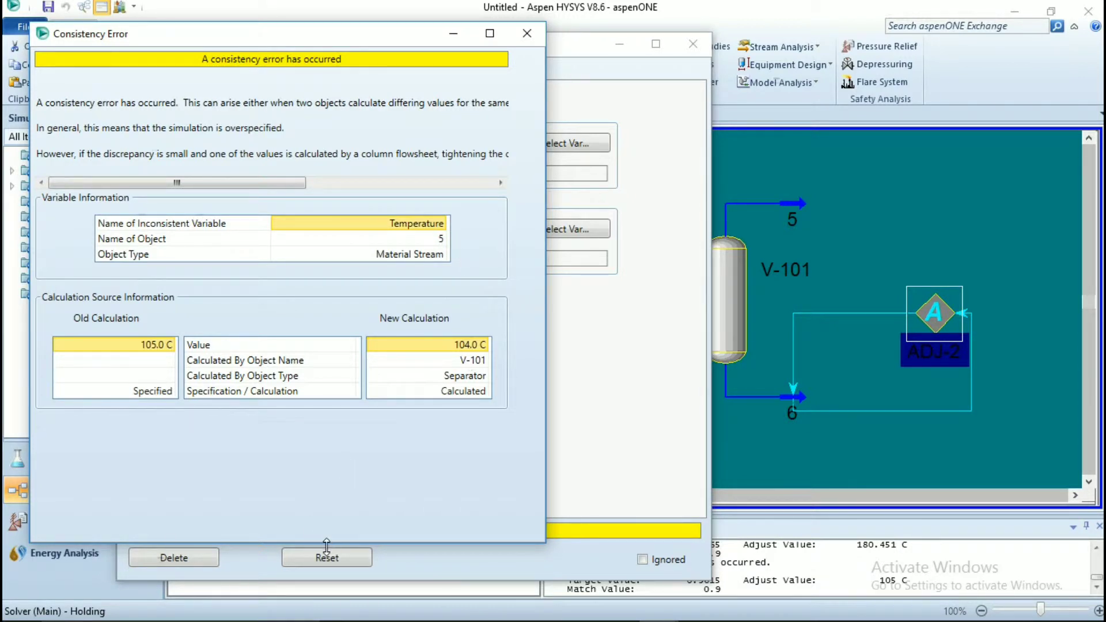
pyautogui.click(526, 33)
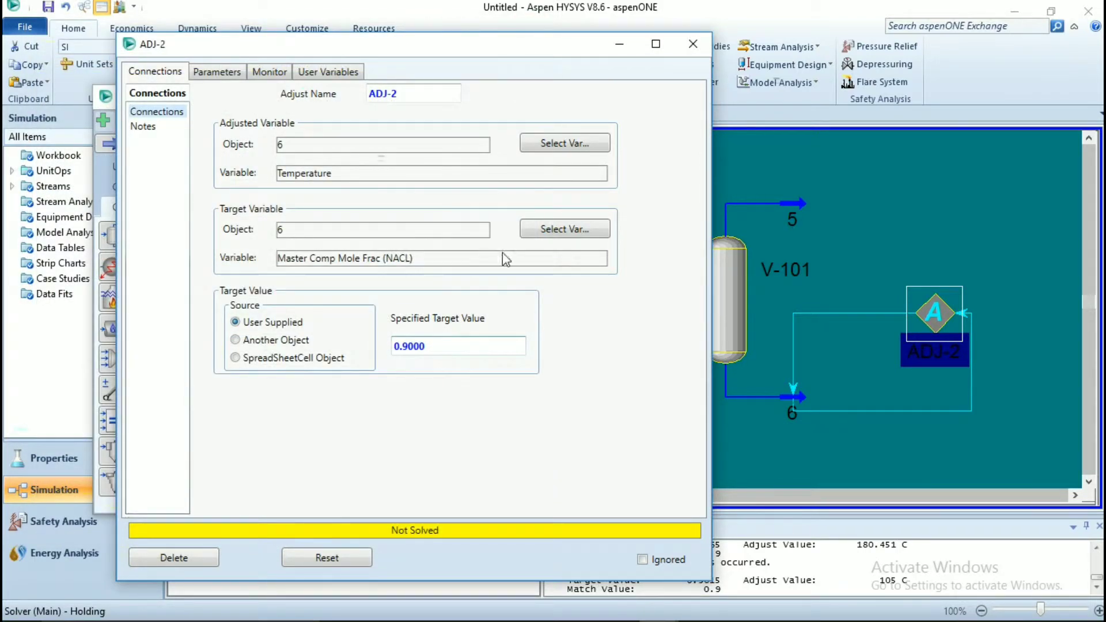
# Delete ADJ-2 from the flowsheet and check the conditions of liquid outlet stream 6
pyautogui.click(206, 557)
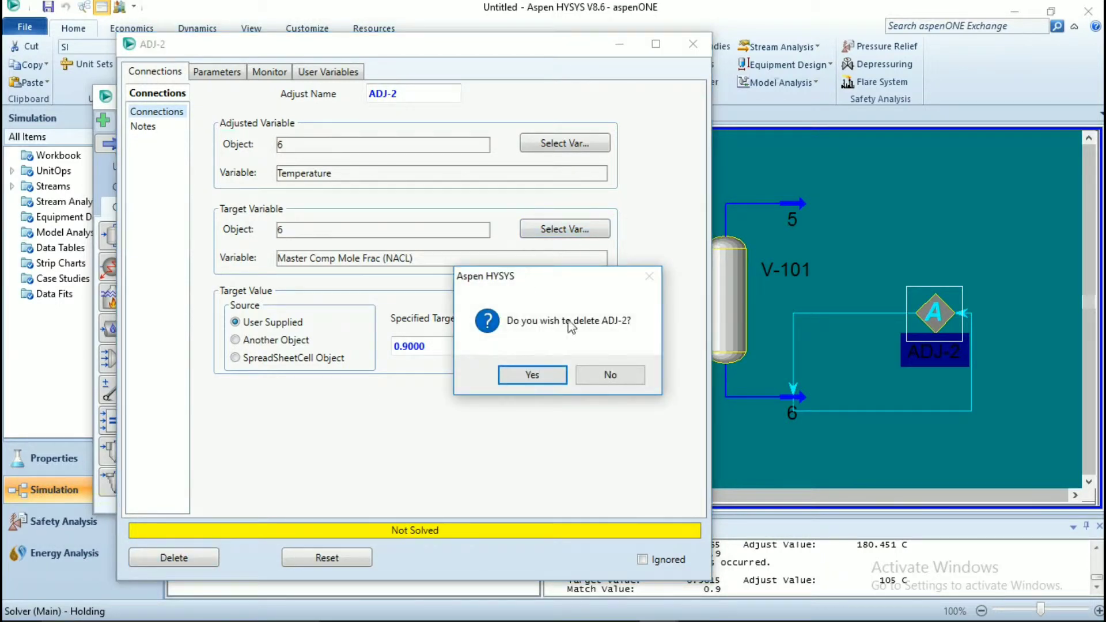
pyautogui.click(523, 382)
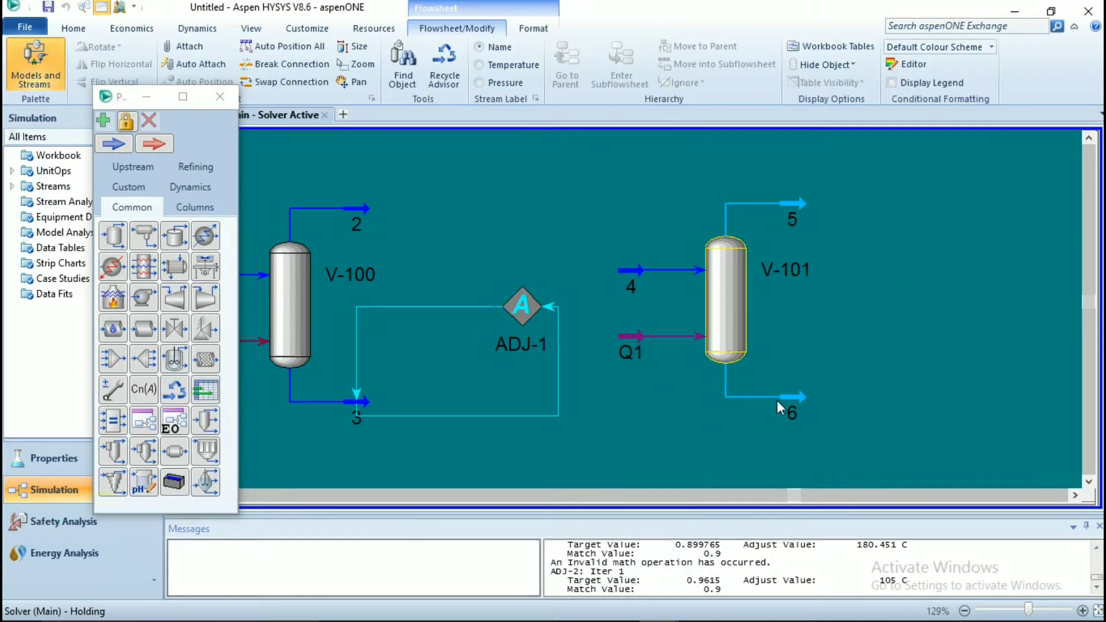
pyautogui.click(829, 408)
pyautogui.doubleClick(798, 406)
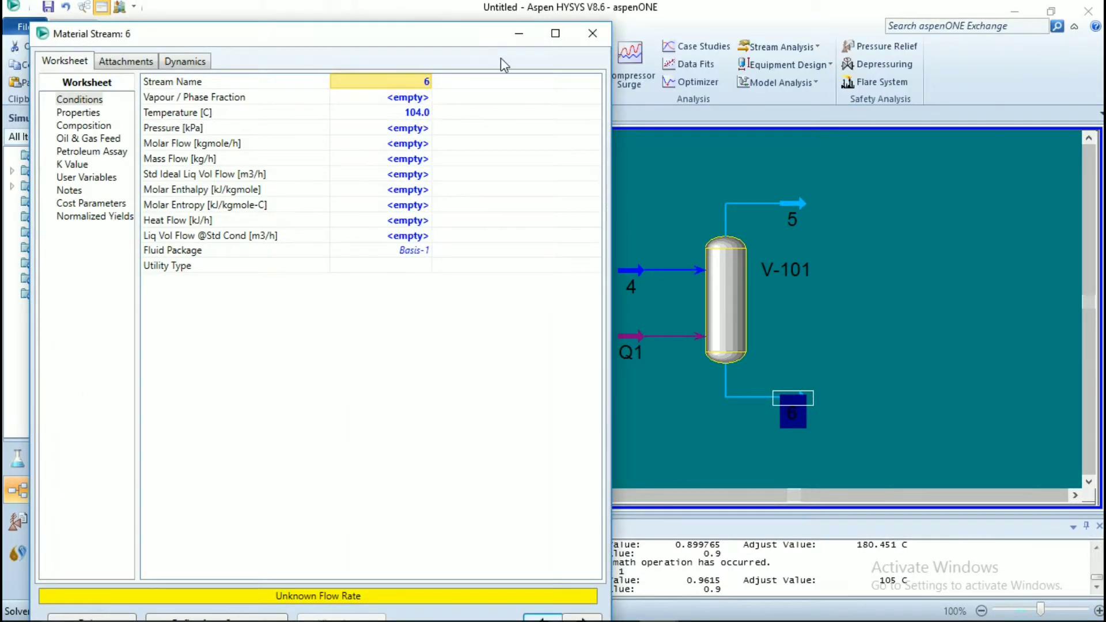
pyautogui.click(591, 34)
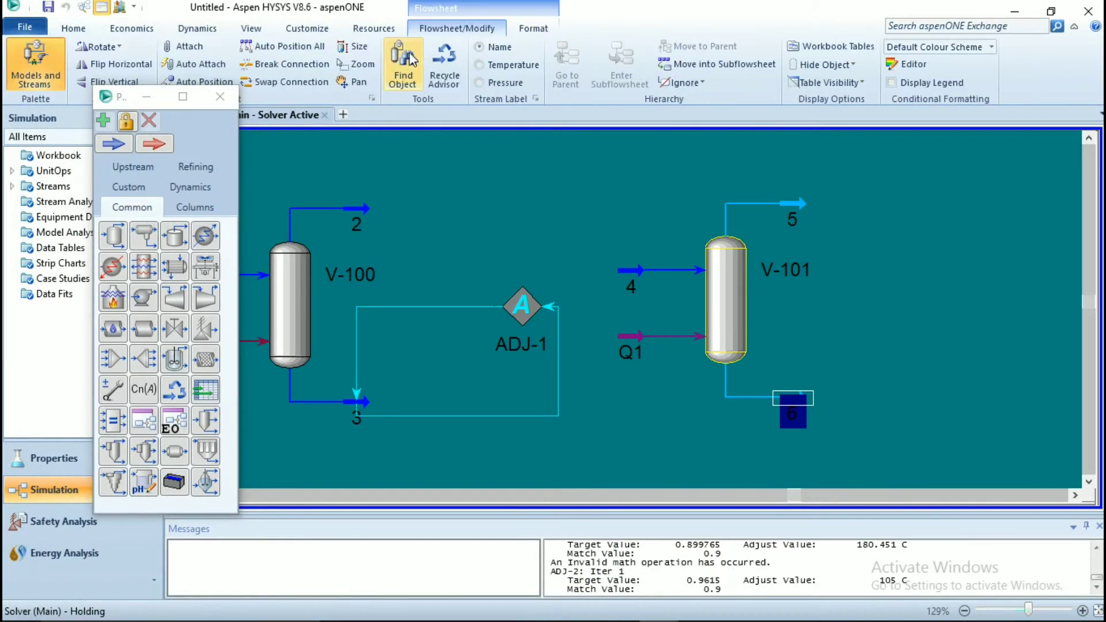
# Try to reactivate the solver, and clear the temperature specification of vapour outlet stream 5
pyautogui.click(73, 28)
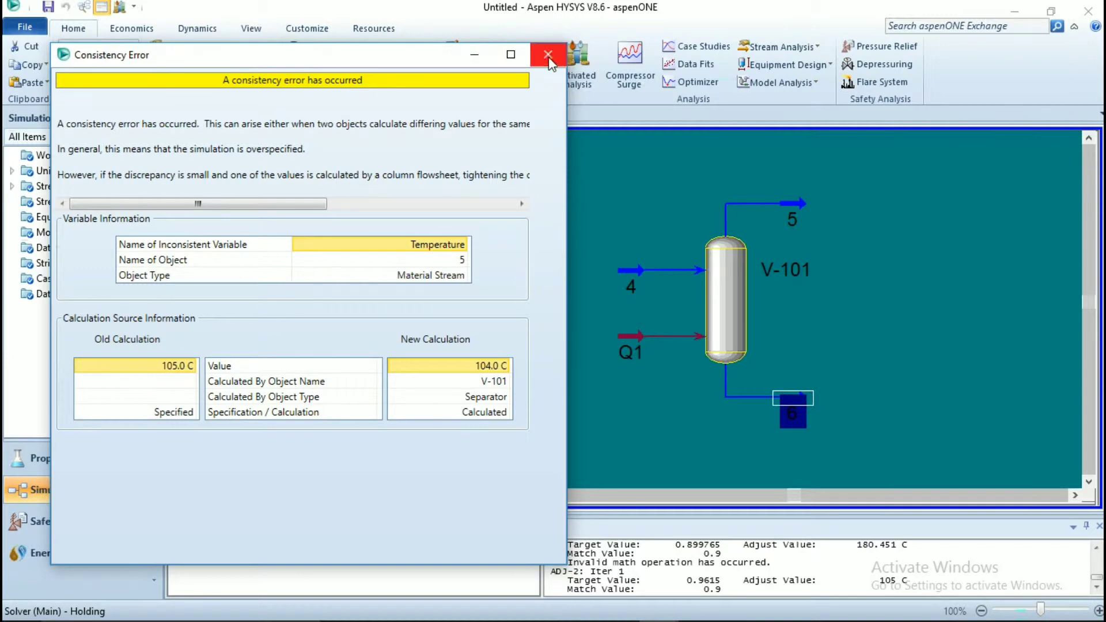
pyautogui.click(548, 54)
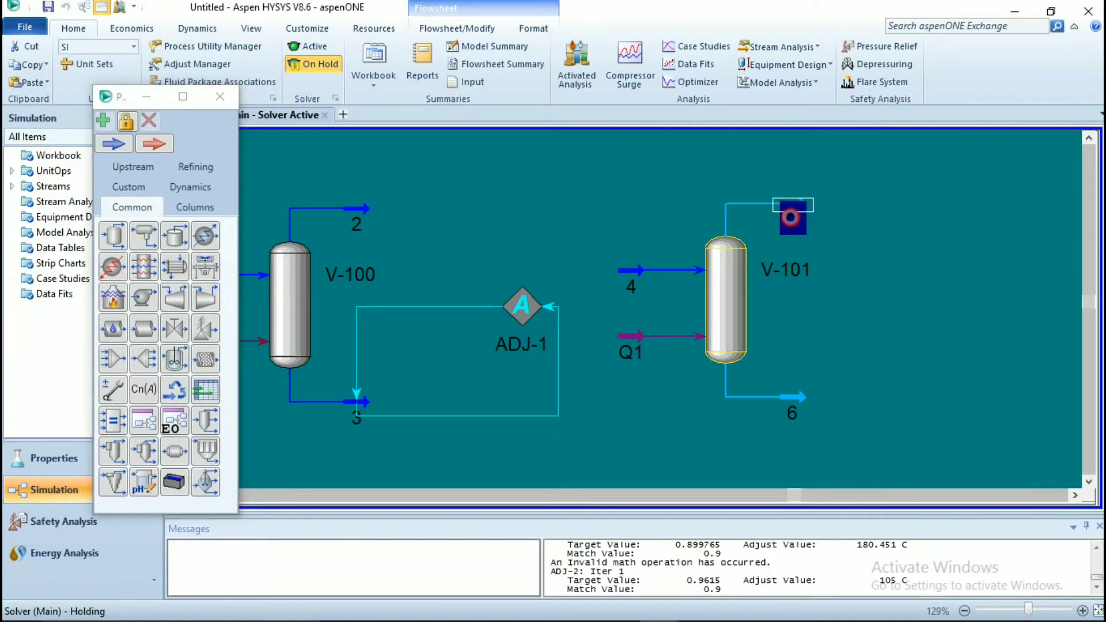
pyautogui.doubleClick(791, 217)
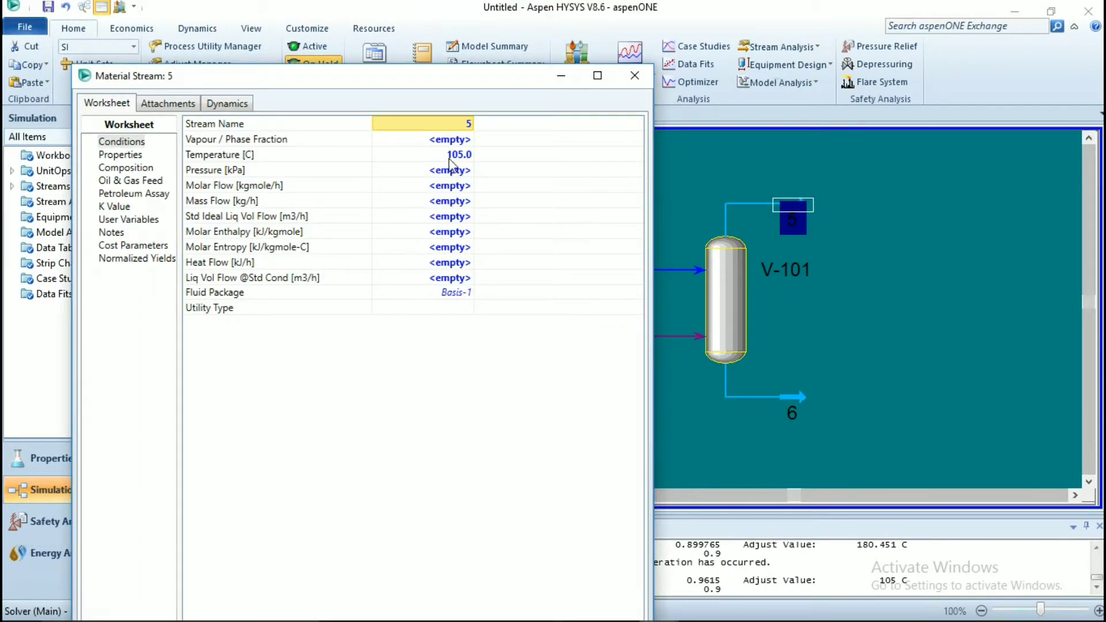
pyautogui.click(449, 158)
pyautogui.press('BackSpace')
pyautogui.press('Return')
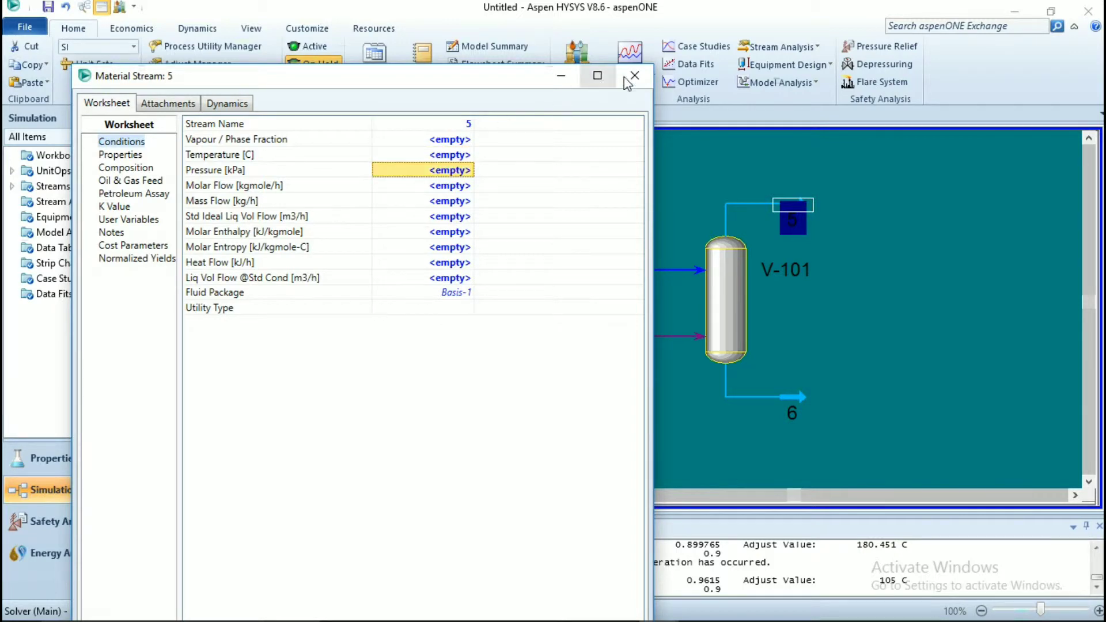
pyautogui.click(634, 76)
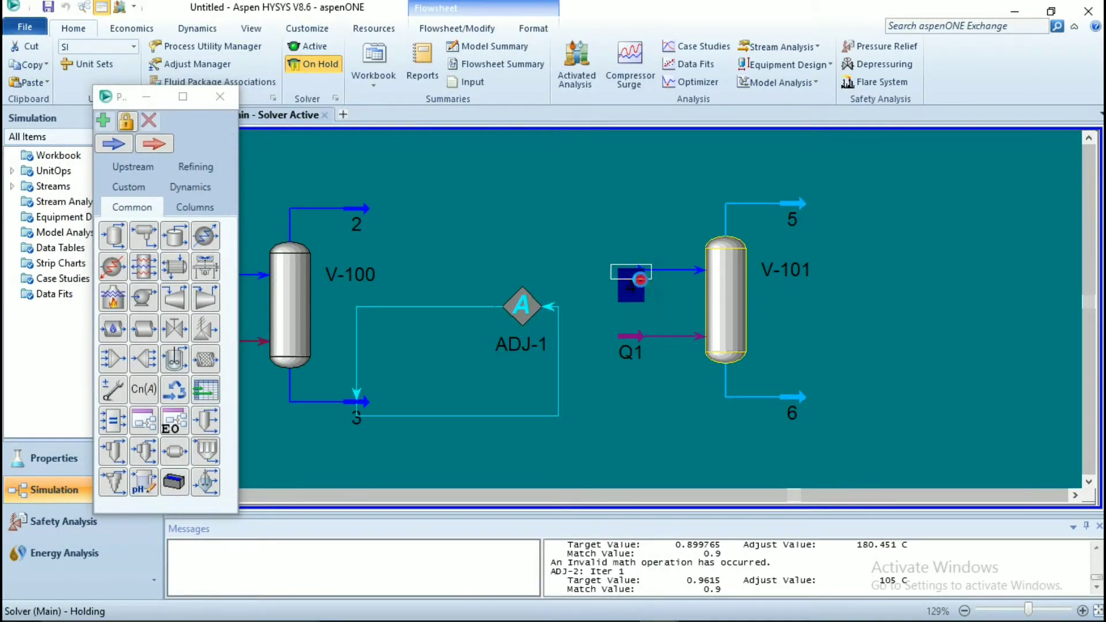
# Check the conditions and mole-fraction composition of feed stream 4, and close the stream
pyautogui.doubleClick(640, 279)
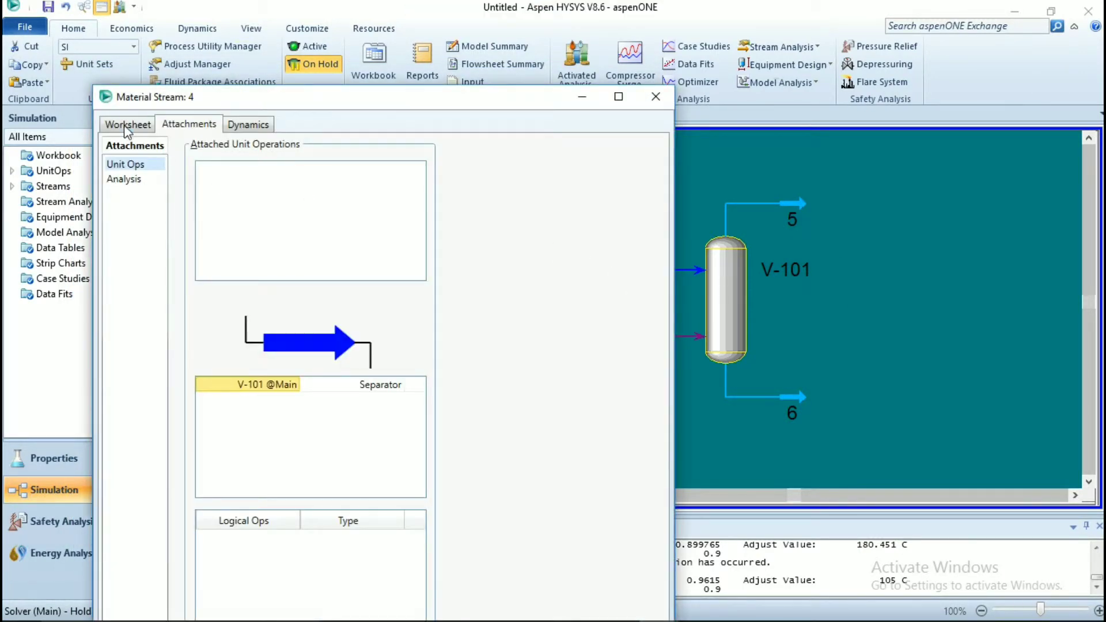
pyautogui.click(127, 125)
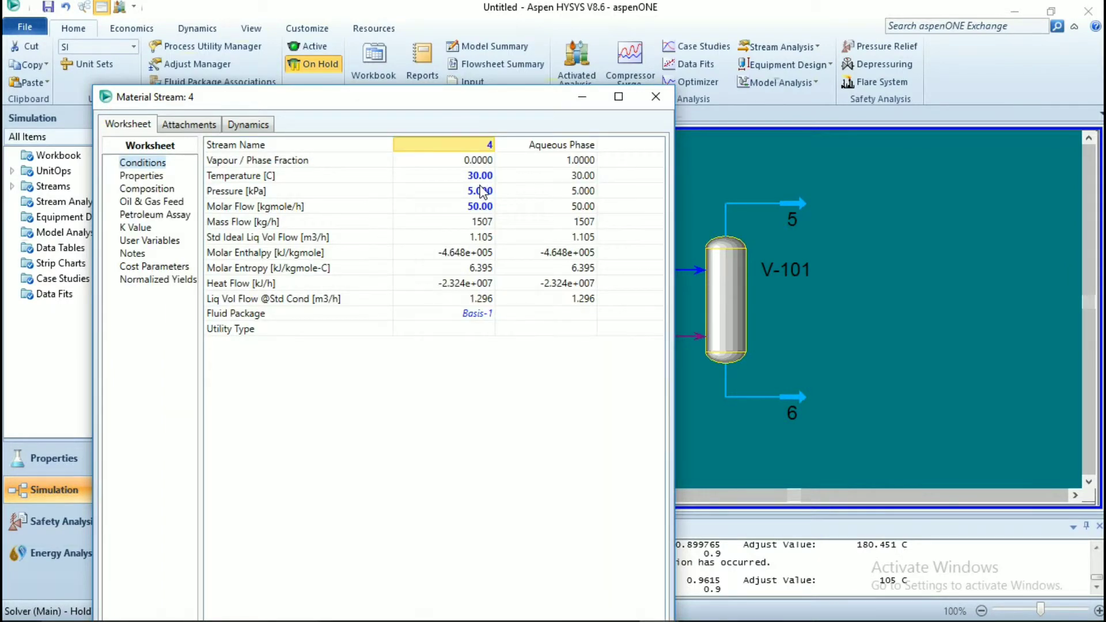
pyautogui.click(147, 188)
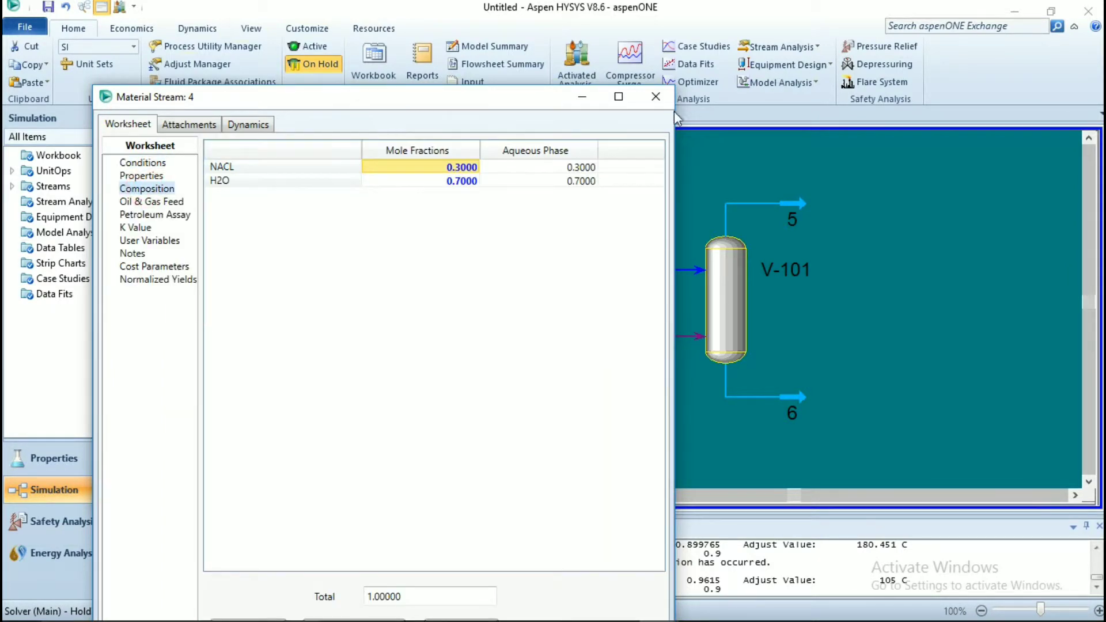
pyautogui.click(656, 96)
# Check the composition of vapour outlet stream 5, close the stream, and set the solver to active
pyautogui.doubleClick(794, 206)
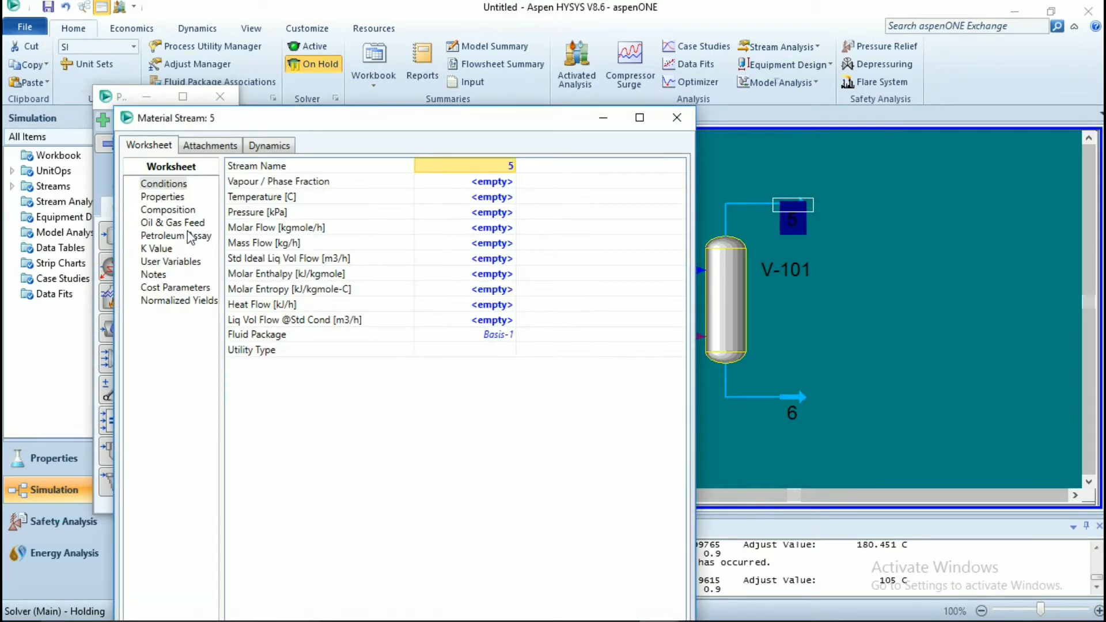
pyautogui.click(174, 209)
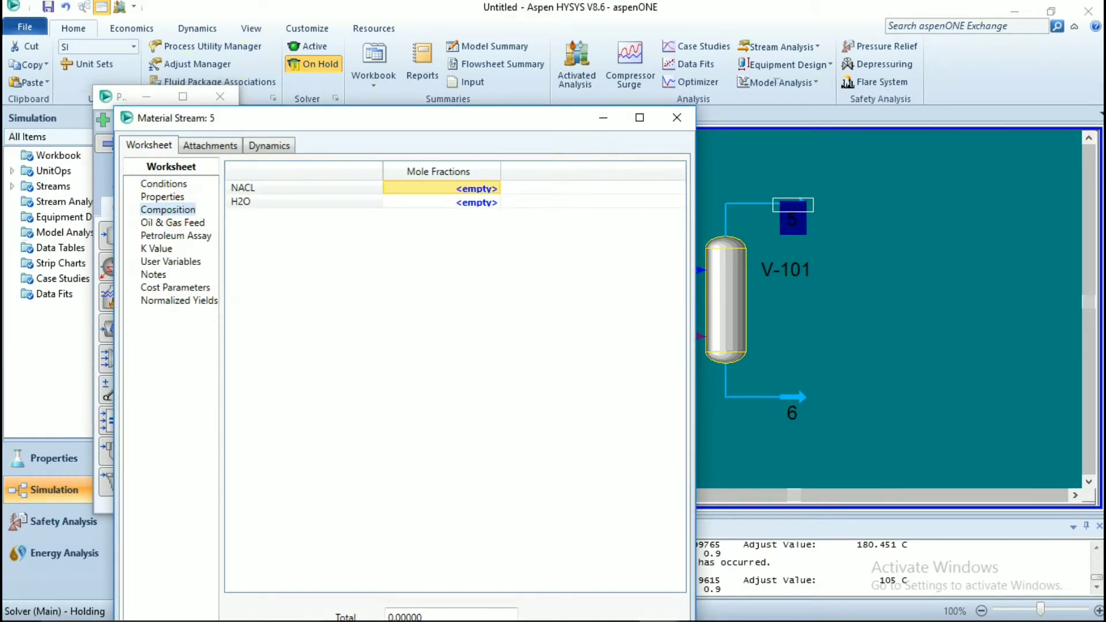
pyautogui.click(673, 122)
pyautogui.click(311, 46)
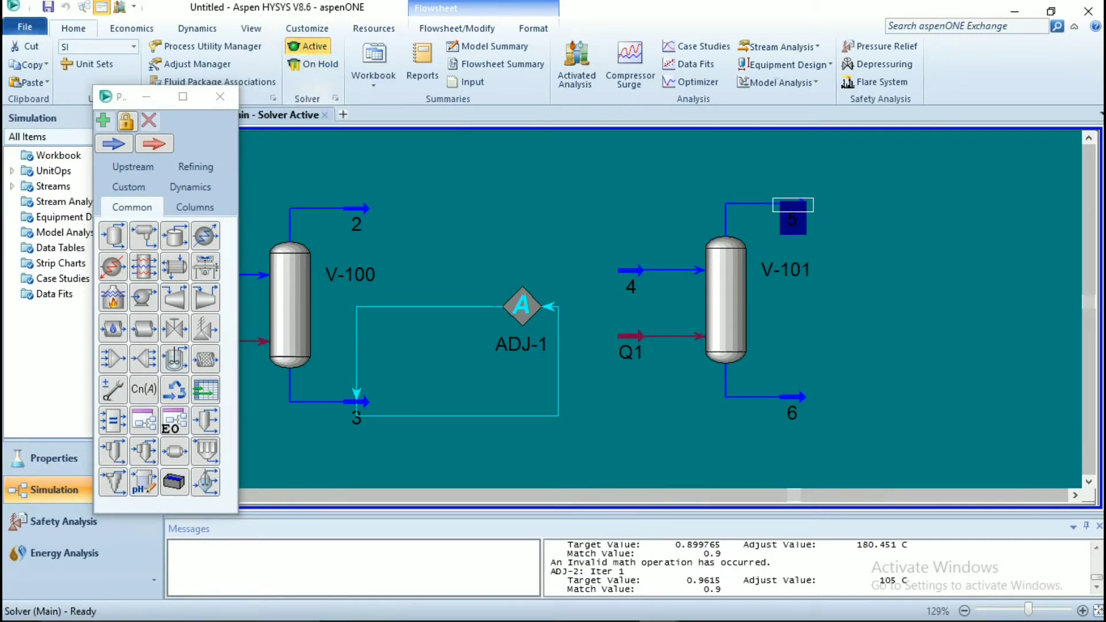
pyautogui.click(940, 269)
# Check the conditions and mole-fraction composition of liquid outlet stream 6, and briefly open vapour outlet stream 5
pyautogui.moveTo(800, 214)
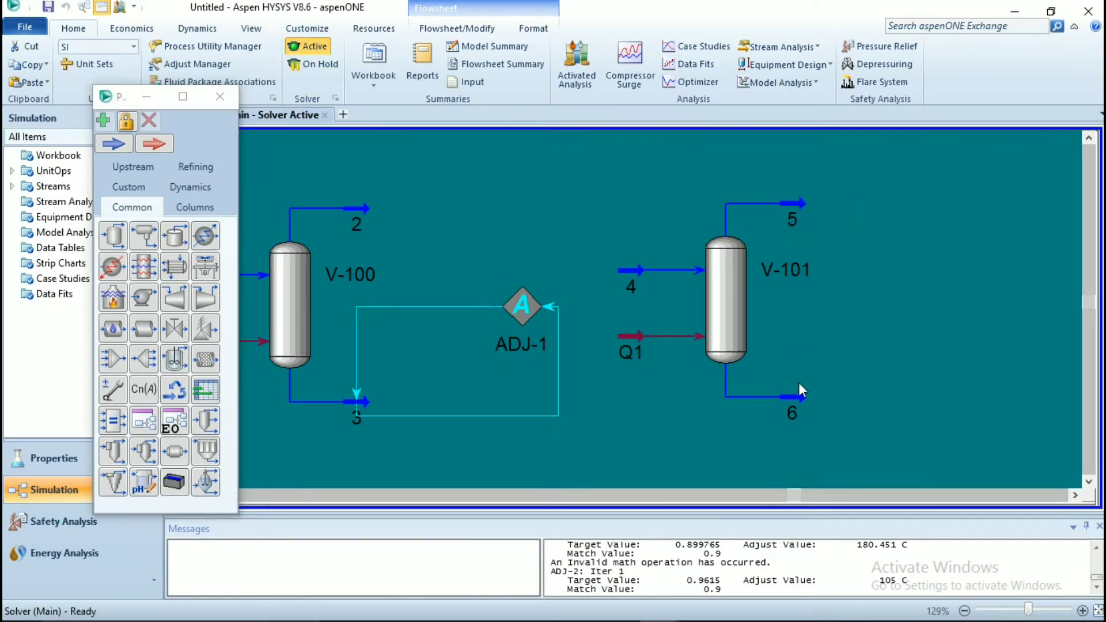
pyautogui.doubleClick(799, 397)
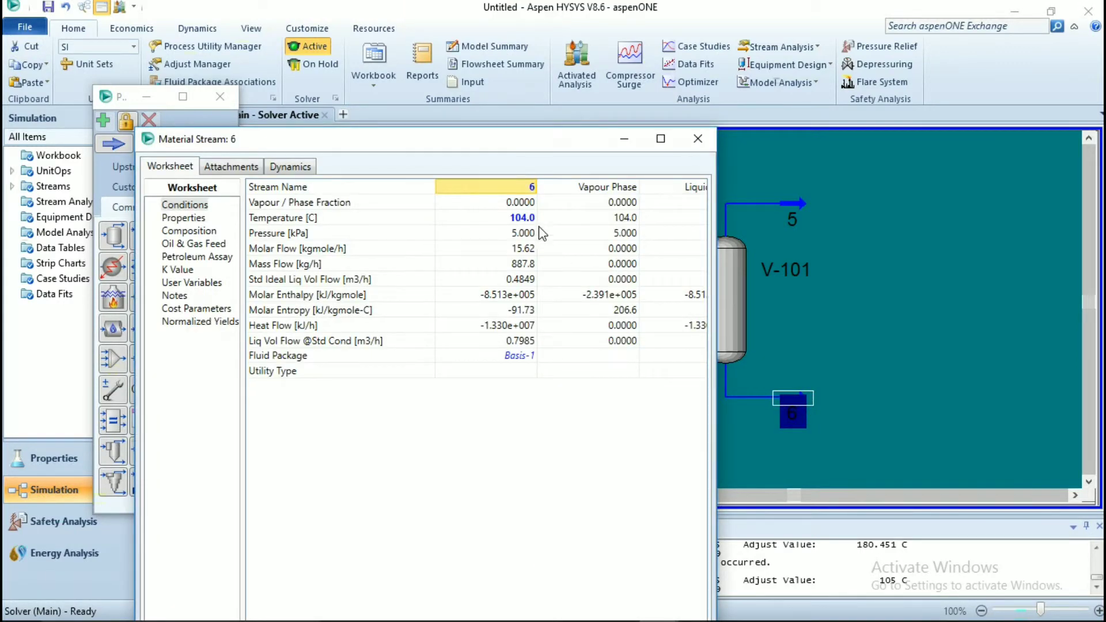
pyautogui.moveTo(497, 141); pyautogui.dragTo(537, 67)
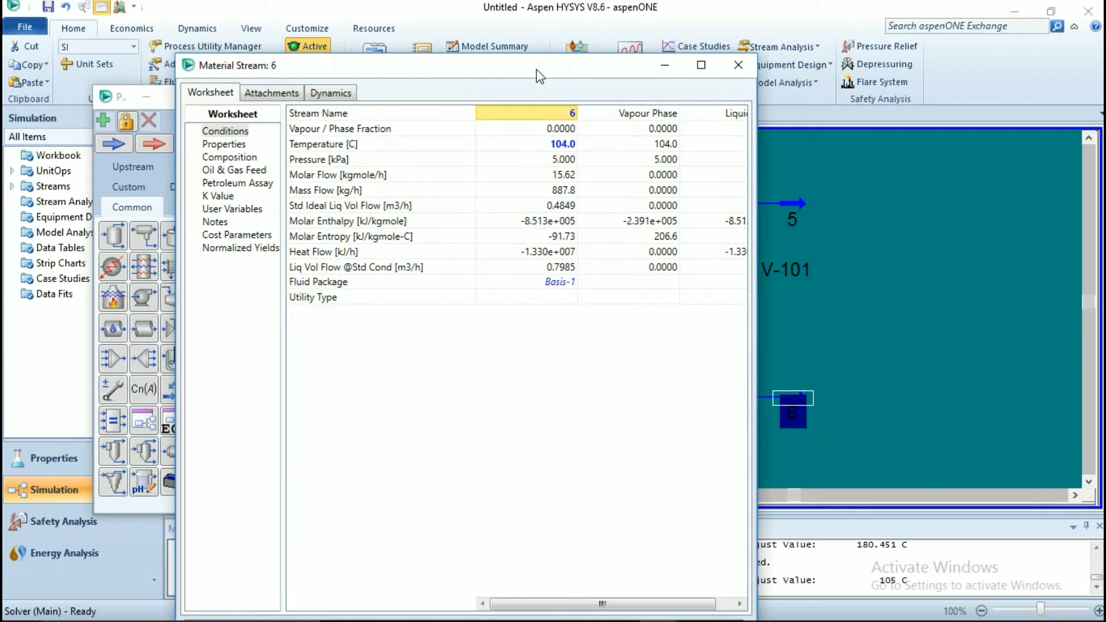
pyautogui.click(231, 158)
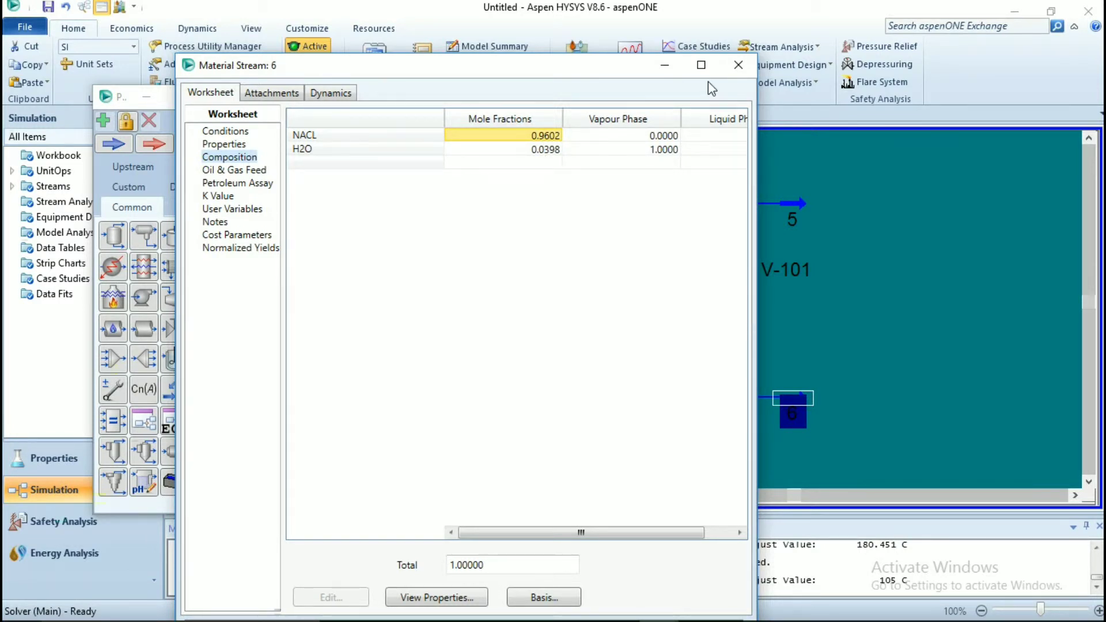
pyautogui.click(726, 72)
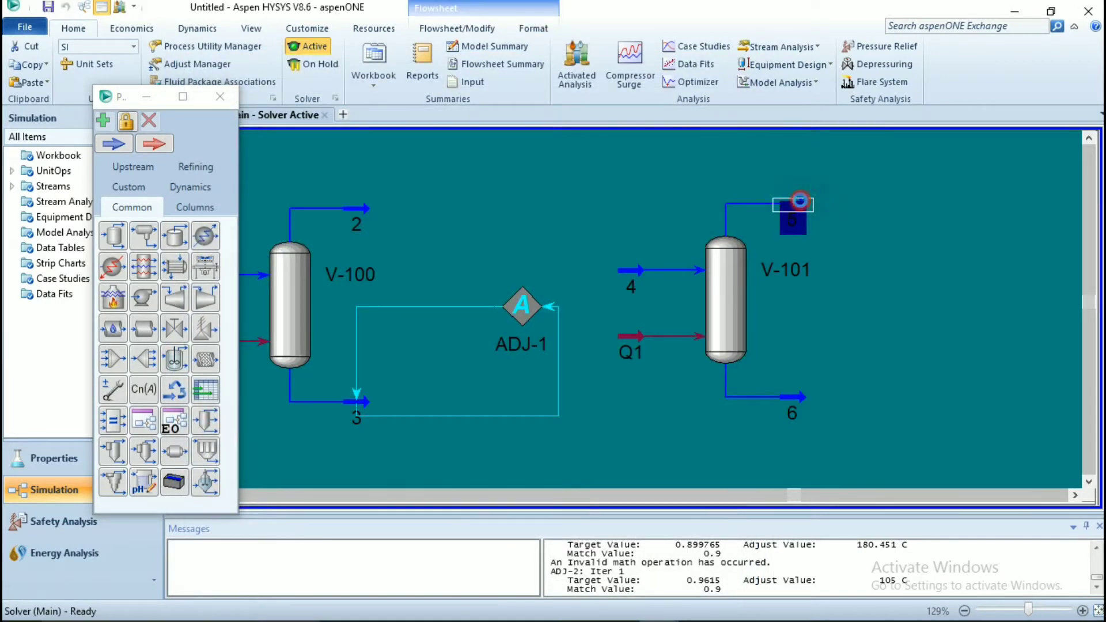
pyautogui.doubleClick(799, 203)
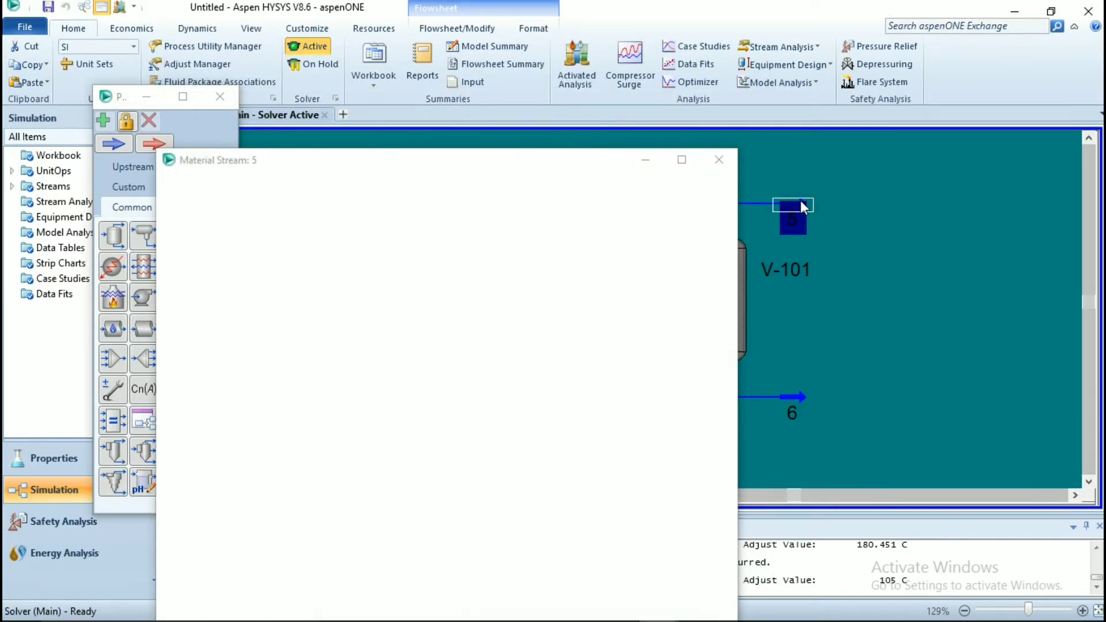
pyautogui.click(718, 159)
# Set the temperature of liquid outlet stream 6 to 95 C and close the stream
pyautogui.click(794, 396)
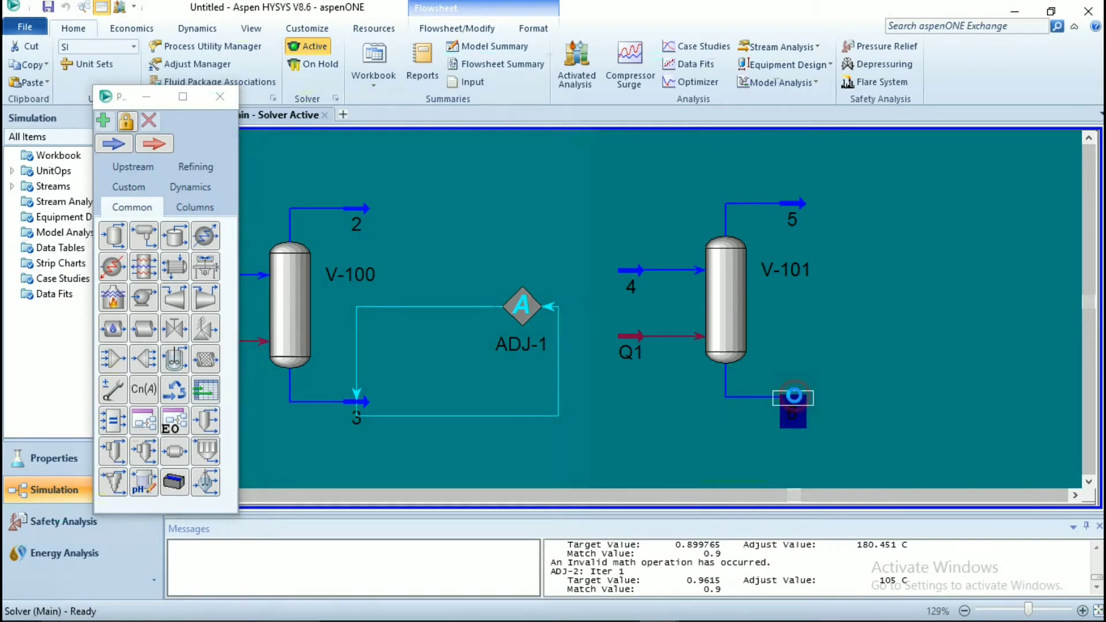
pyautogui.doubleClick(794, 396)
pyautogui.click(407, 114)
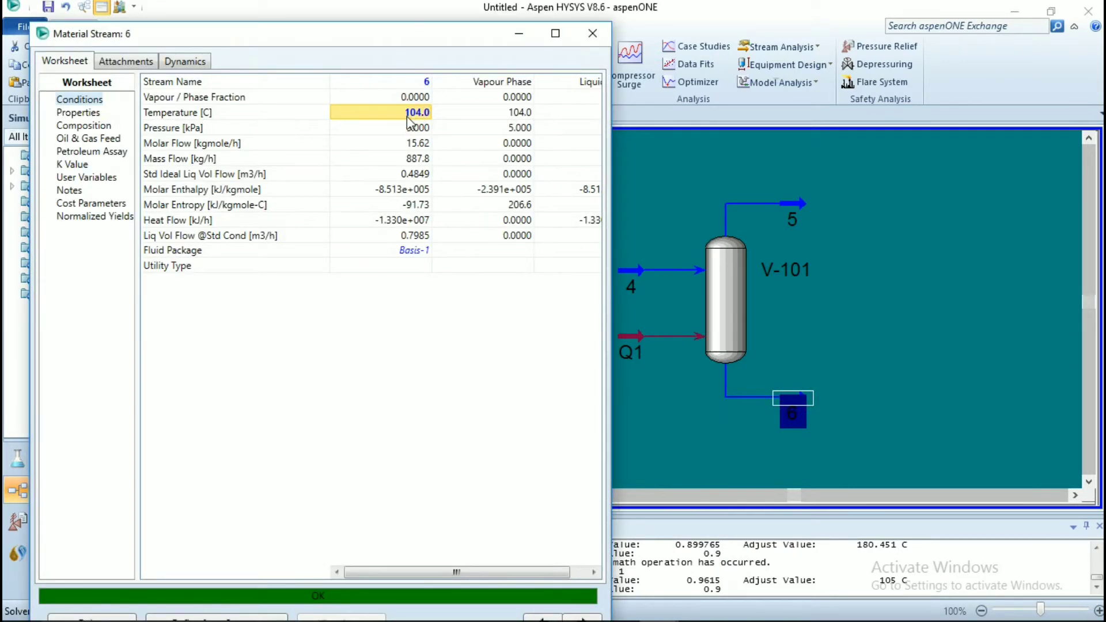
pyautogui.write('95')
pyautogui.press('Return')
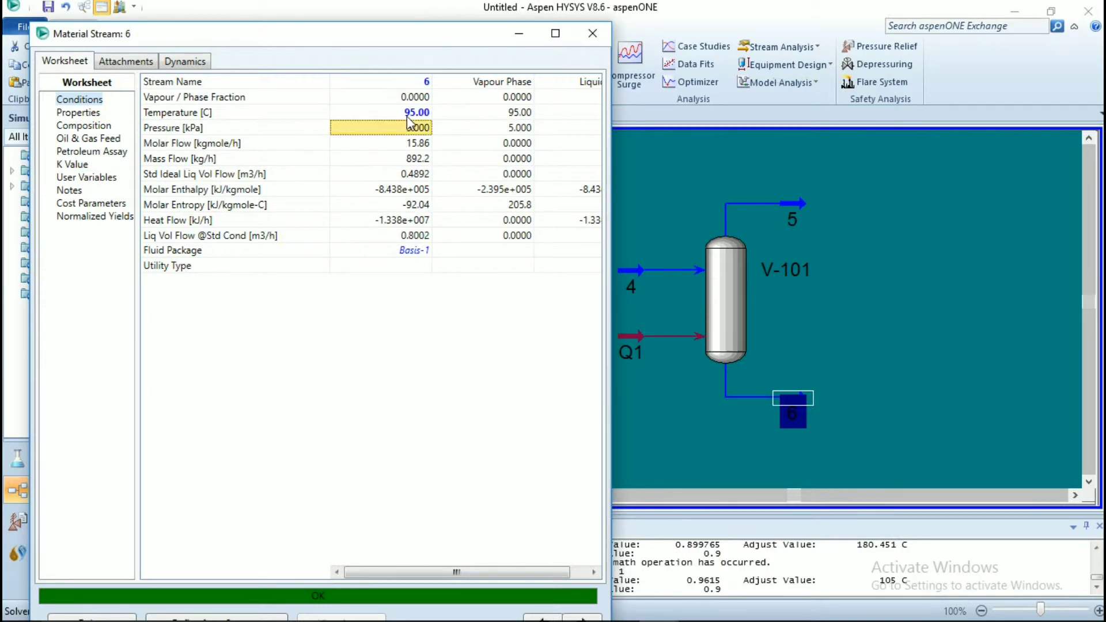
pyautogui.click(593, 36)
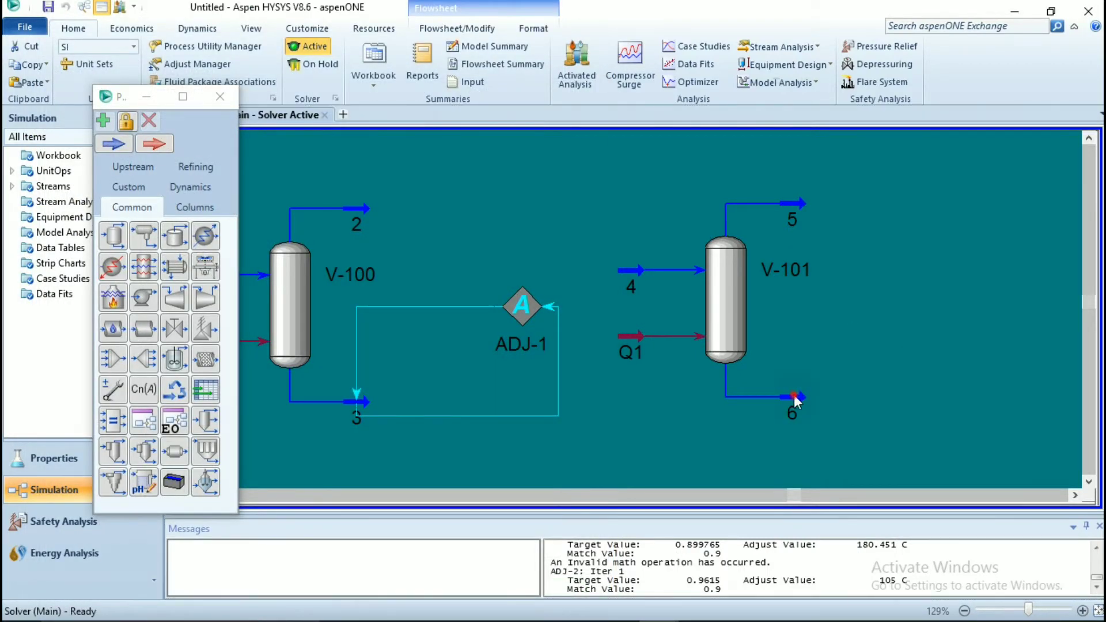
# Check the NaCl and water mole fractions of liquid outlet stream 6 at 95 C
pyautogui.doubleClick(794, 396)
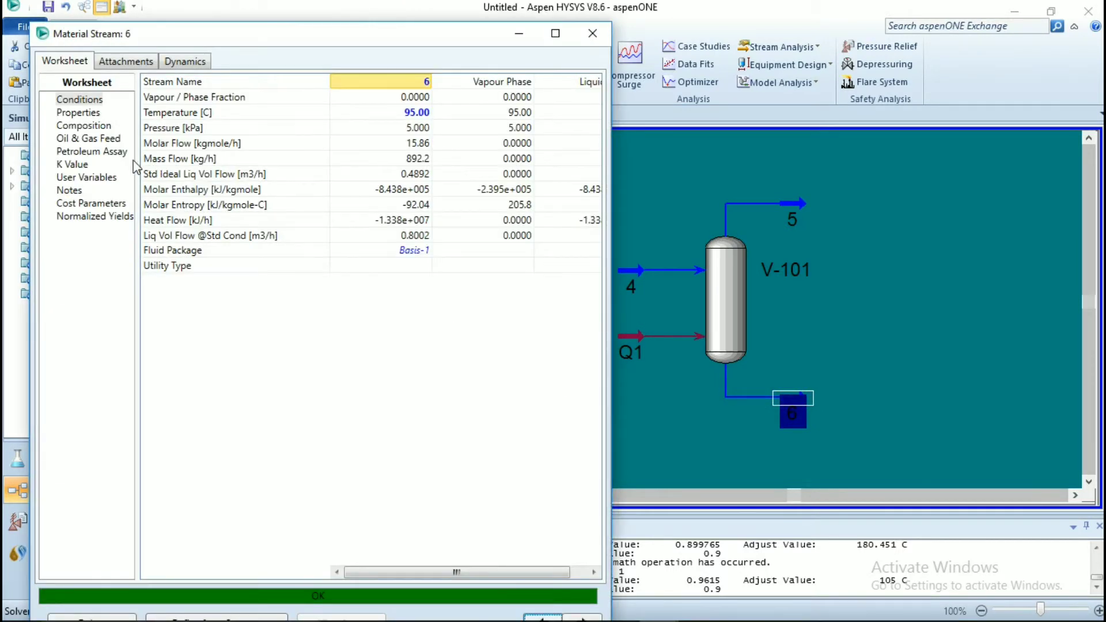
pyautogui.click(83, 125)
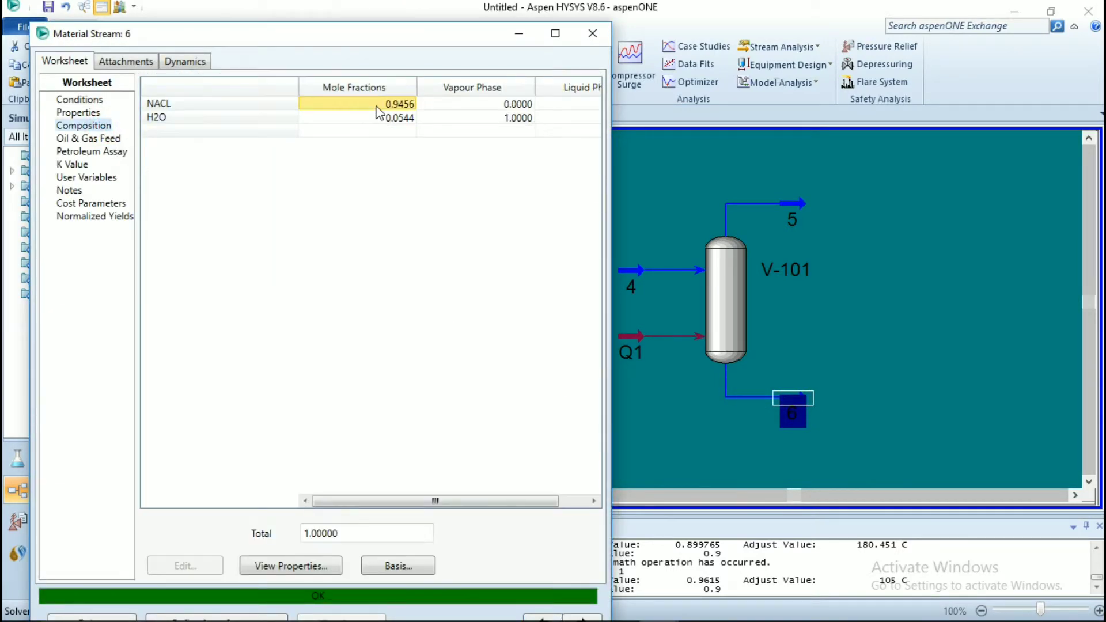
pyautogui.click(593, 33)
# Set the temperature of liquid outlet stream 6 to 50 C and close the stream
pyautogui.doubleClick(798, 398)
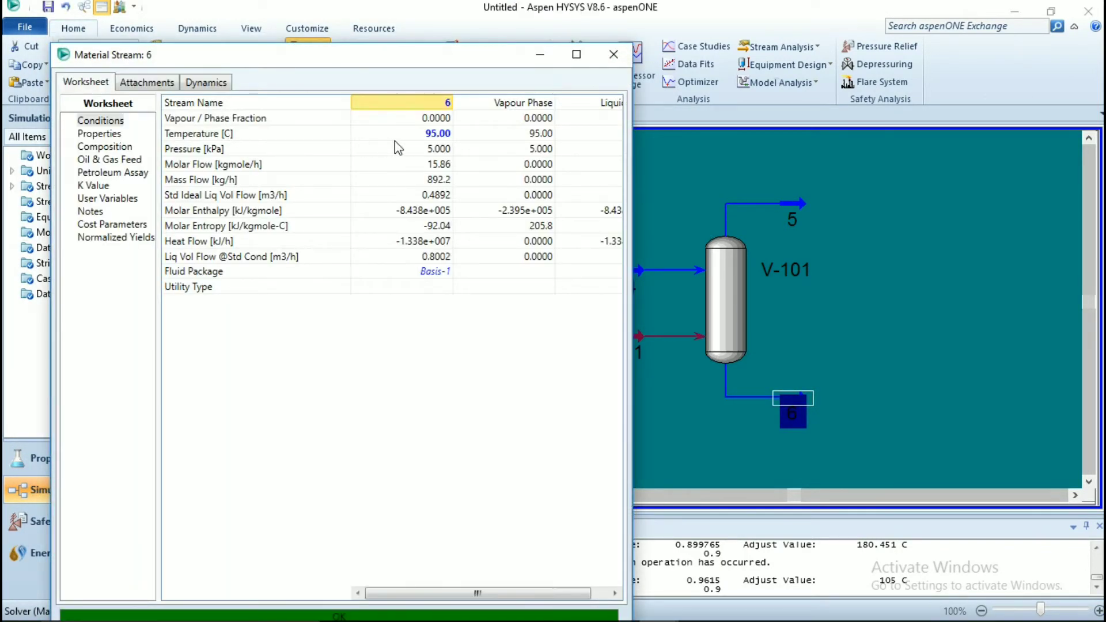
pyautogui.click(431, 134)
pyautogui.write('5')
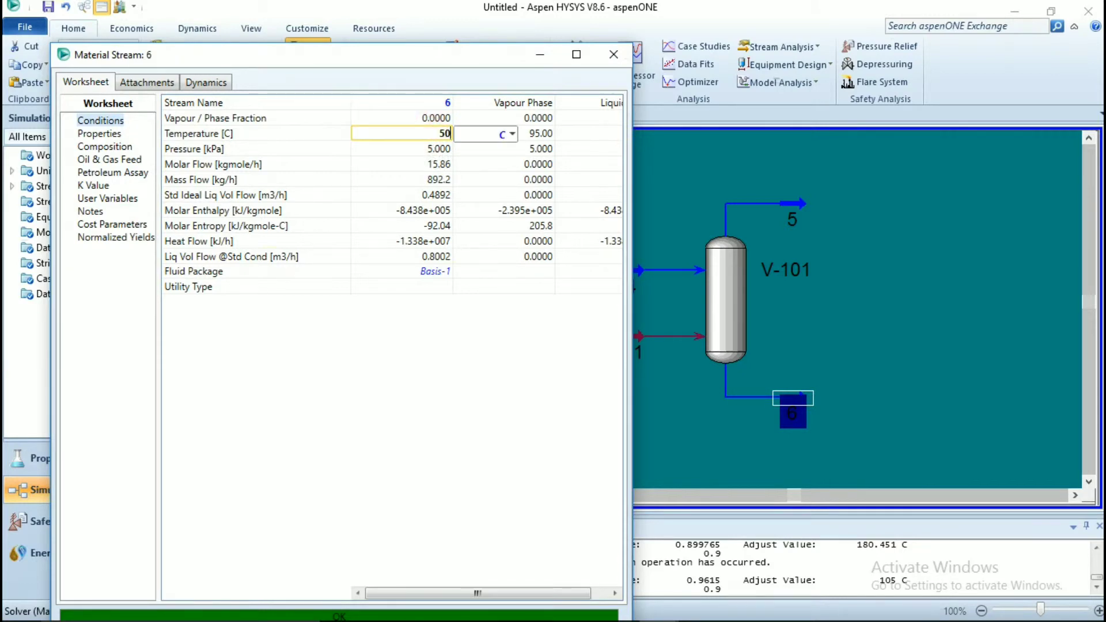
pyautogui.write('0')
pyautogui.press('Return')
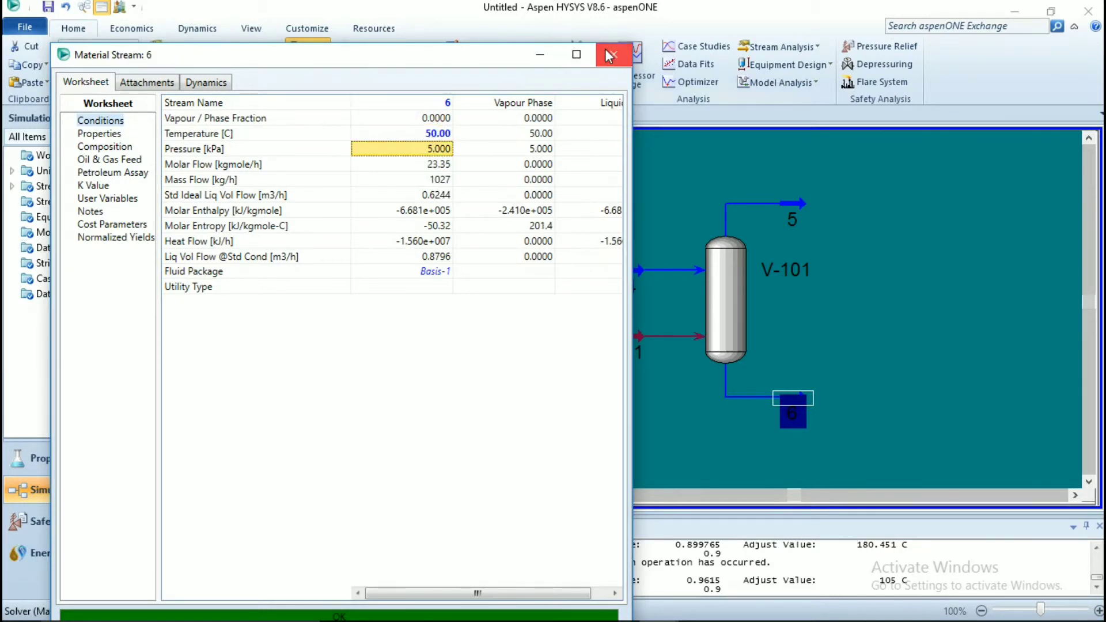
pyautogui.click(610, 55)
pyautogui.click(874, 309)
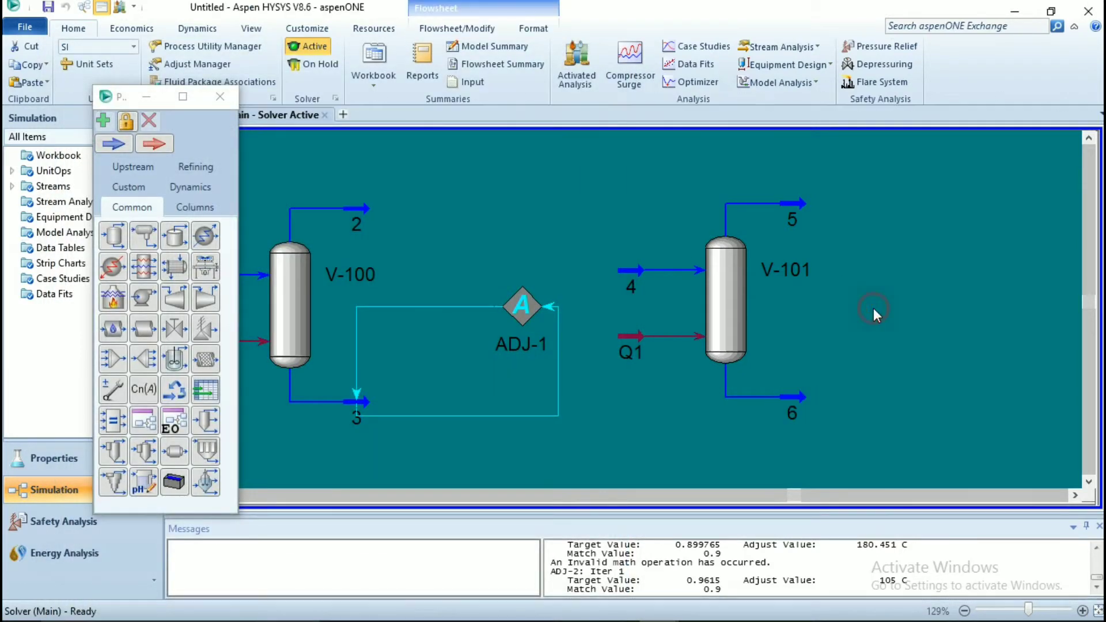
# Check the mole-fraction composition of liquid outlet stream 6 at 50 C
pyautogui.doubleClick(793, 400)
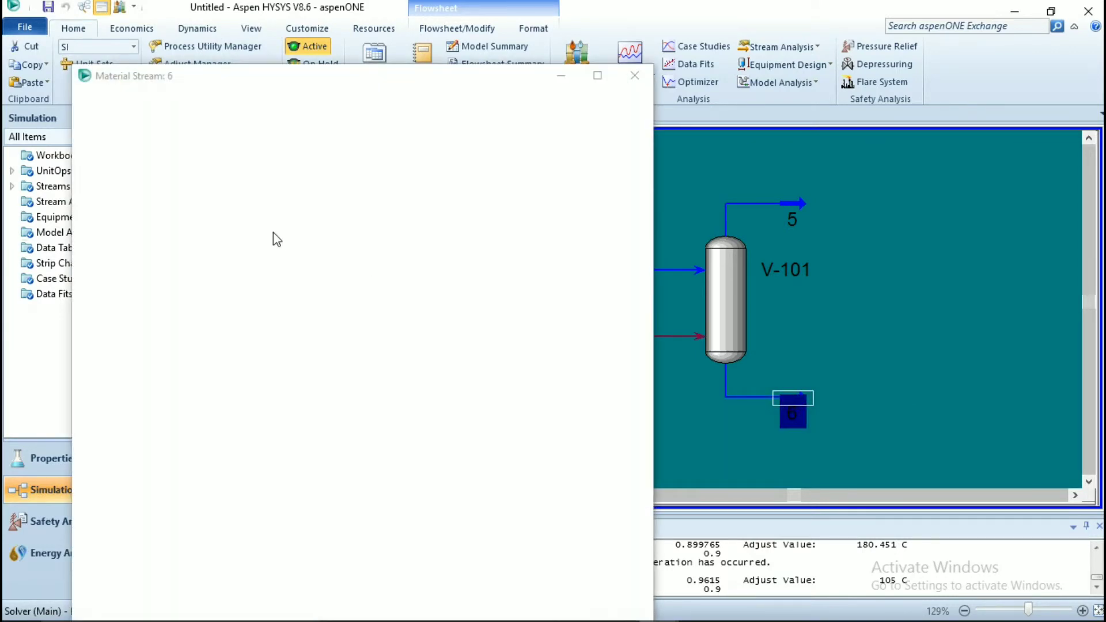
pyautogui.click(112, 168)
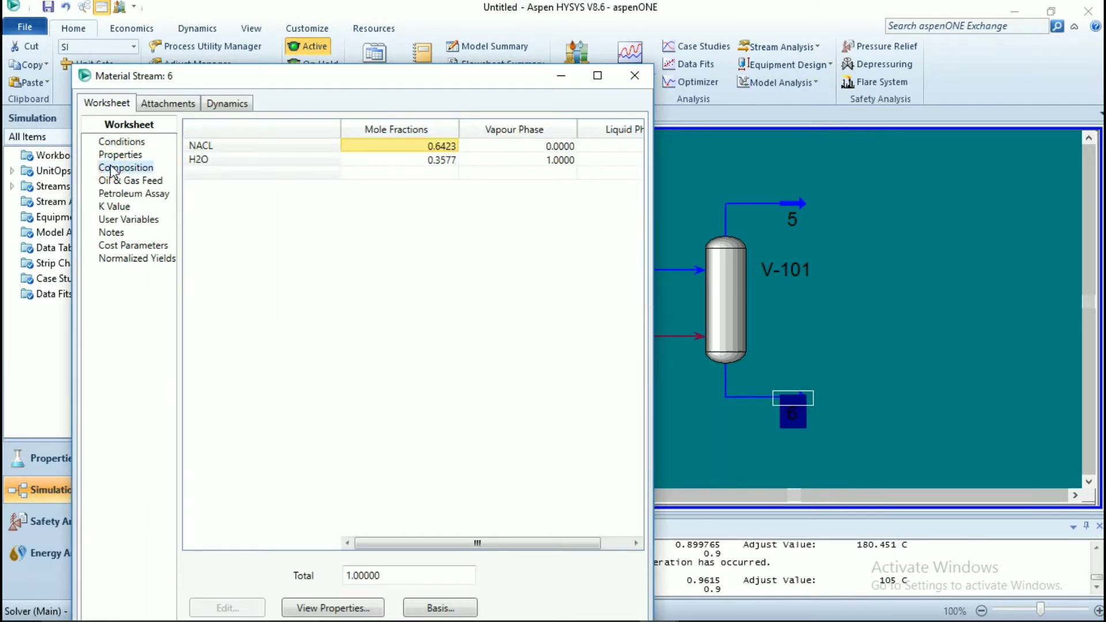
pyautogui.click(633, 86)
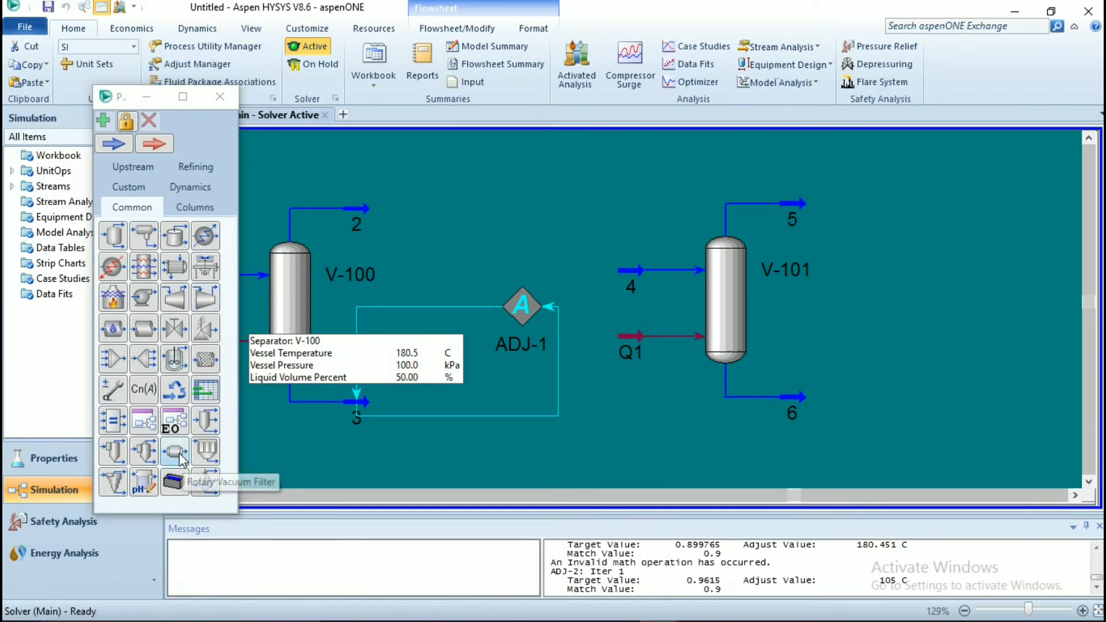
# Add an Adjust operation beside separator V-101 and select the temperature of stream 6 as its adjusted variable
pyautogui.click(113, 389)
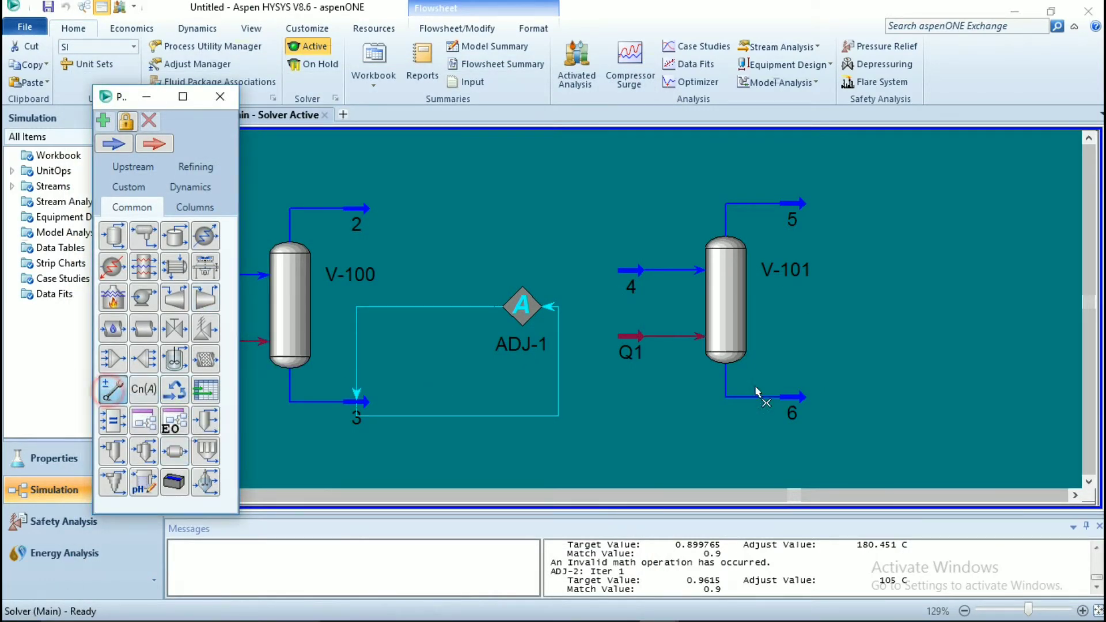
pyautogui.click(879, 363)
pyautogui.doubleClick(906, 329)
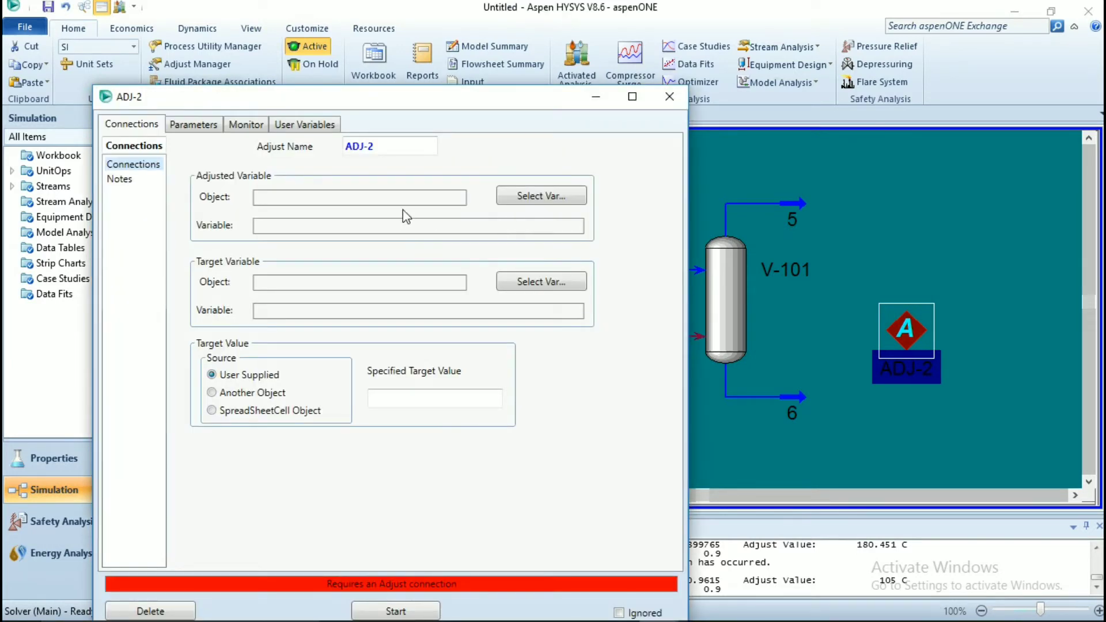
pyautogui.click(515, 197)
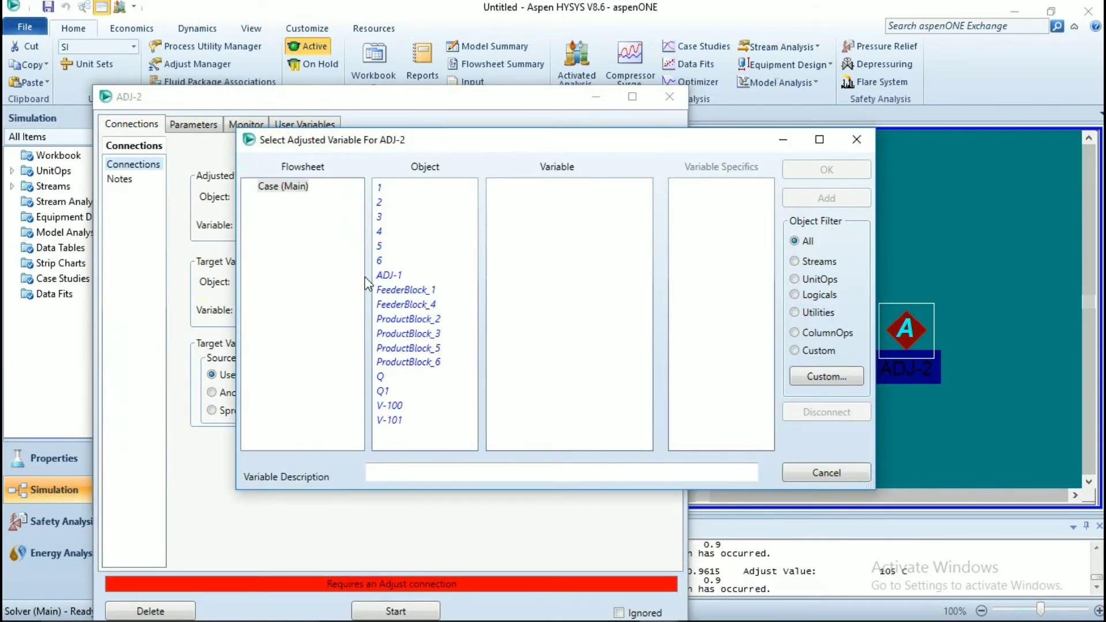
pyautogui.click(379, 261)
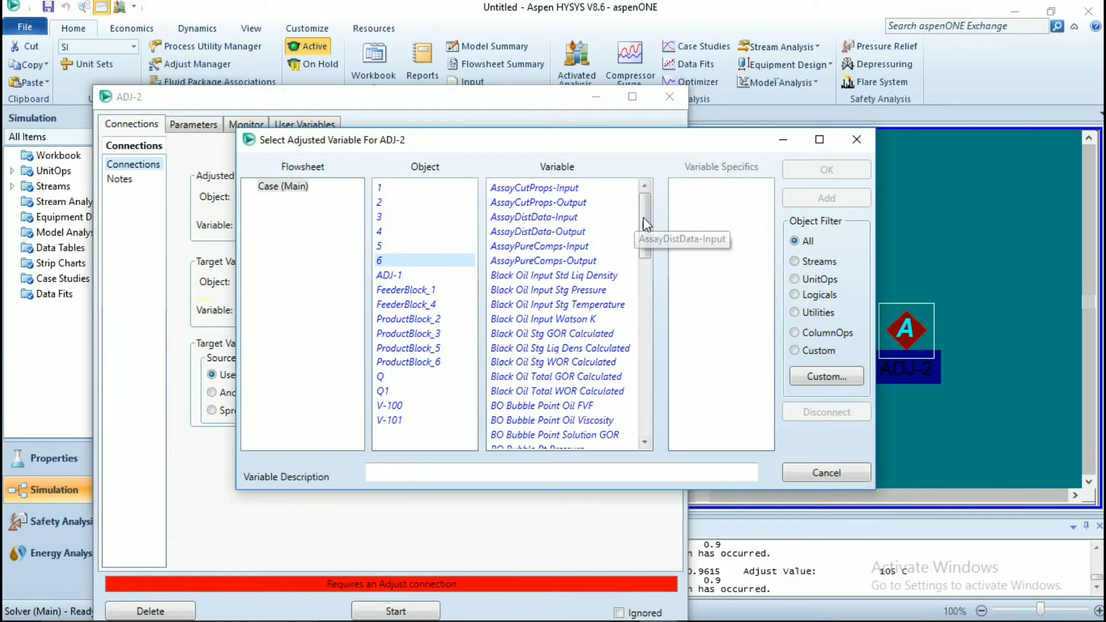
pyautogui.moveTo(646, 224); pyautogui.dragTo(646, 399)
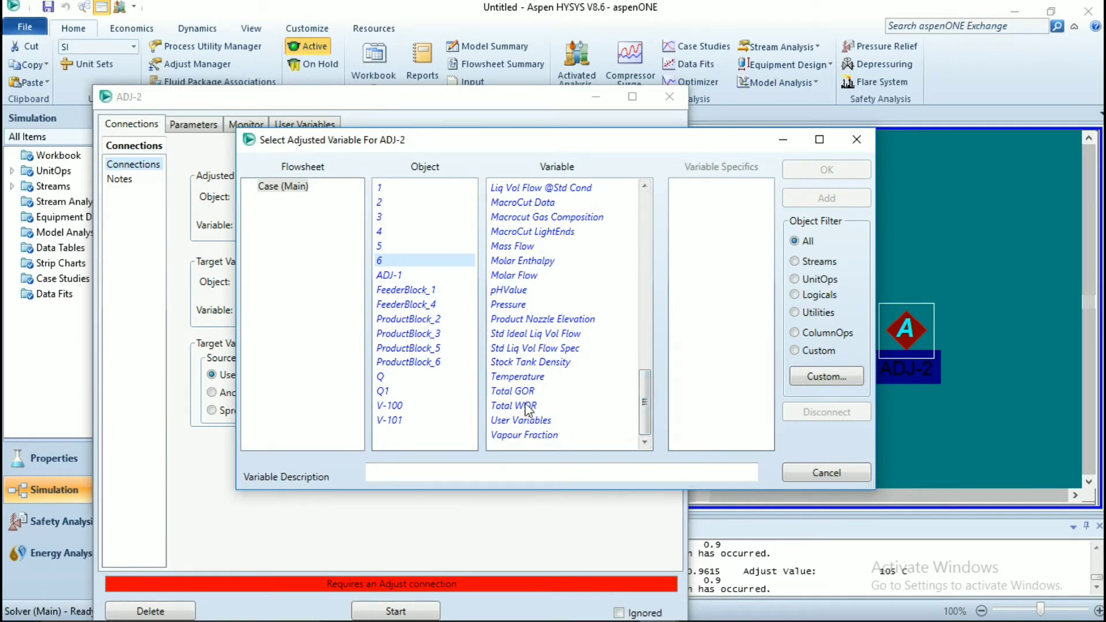
pyautogui.click(517, 378)
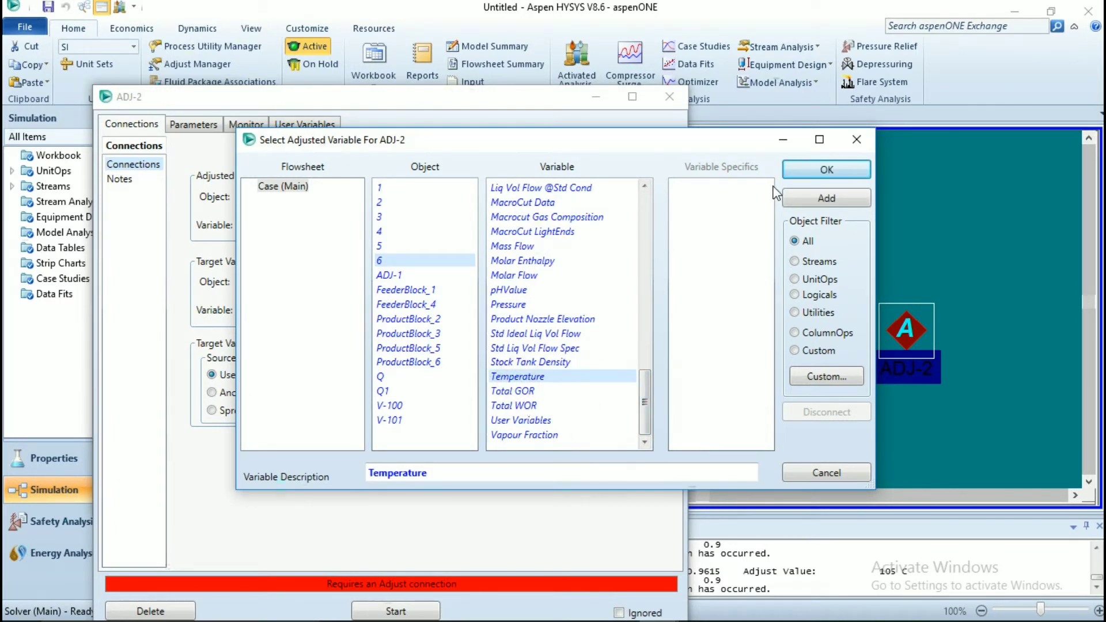
pyautogui.click(816, 178)
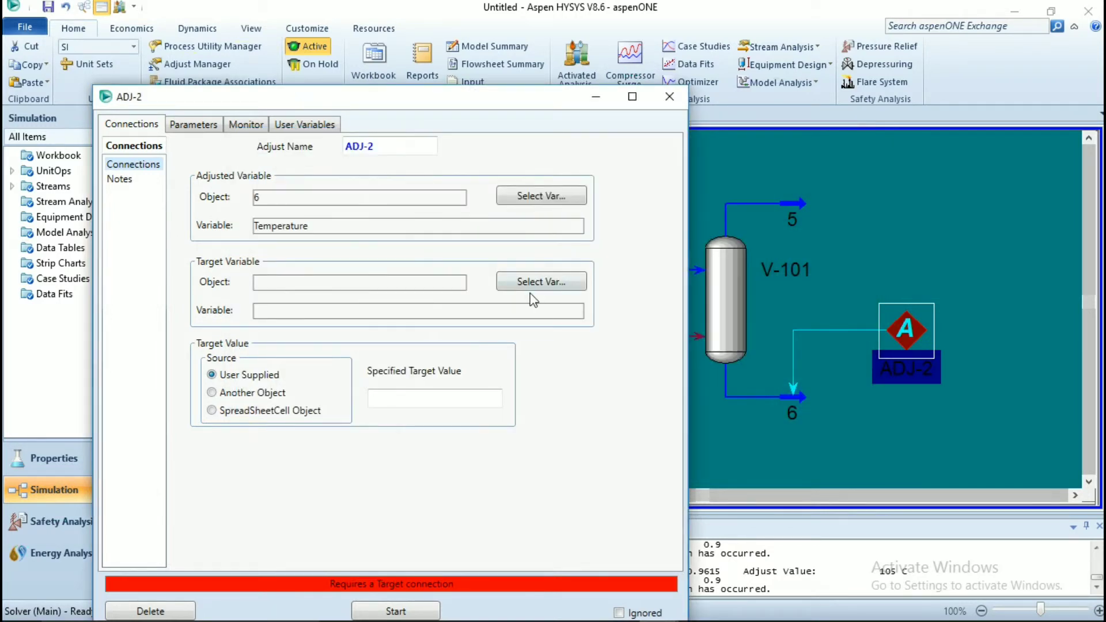
# Select the Master Comp Mole Frac of NACL in stream 6 as the target variable of ADJ-2
pyautogui.click(539, 286)
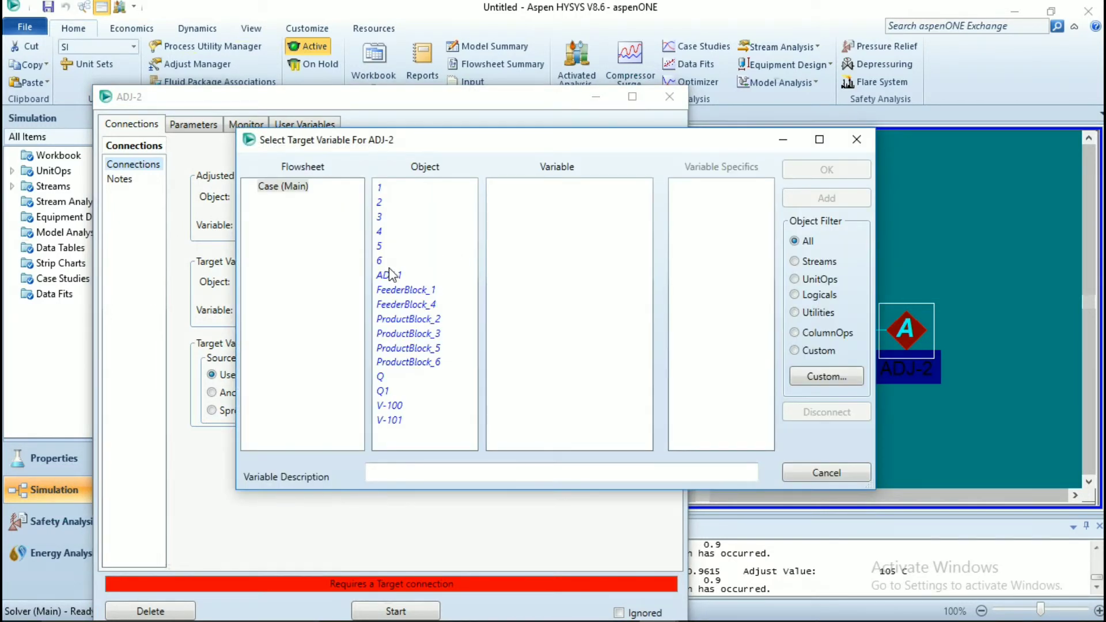
pyautogui.click(381, 261)
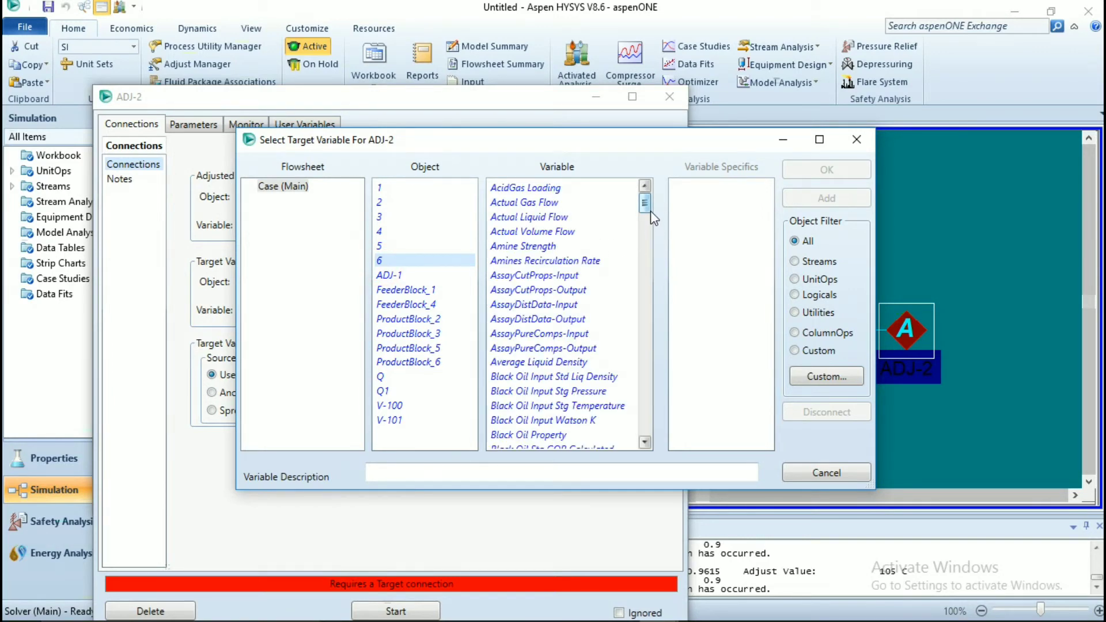
pyautogui.moveTo(648, 202); pyautogui.dragTo(666, 305)
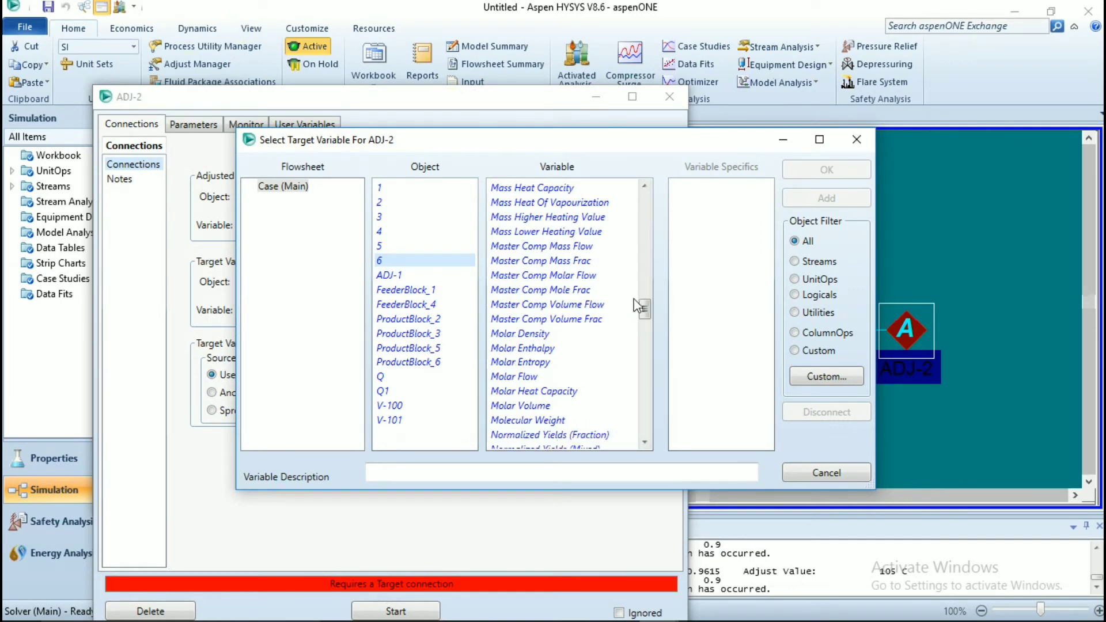
pyautogui.click(581, 293)
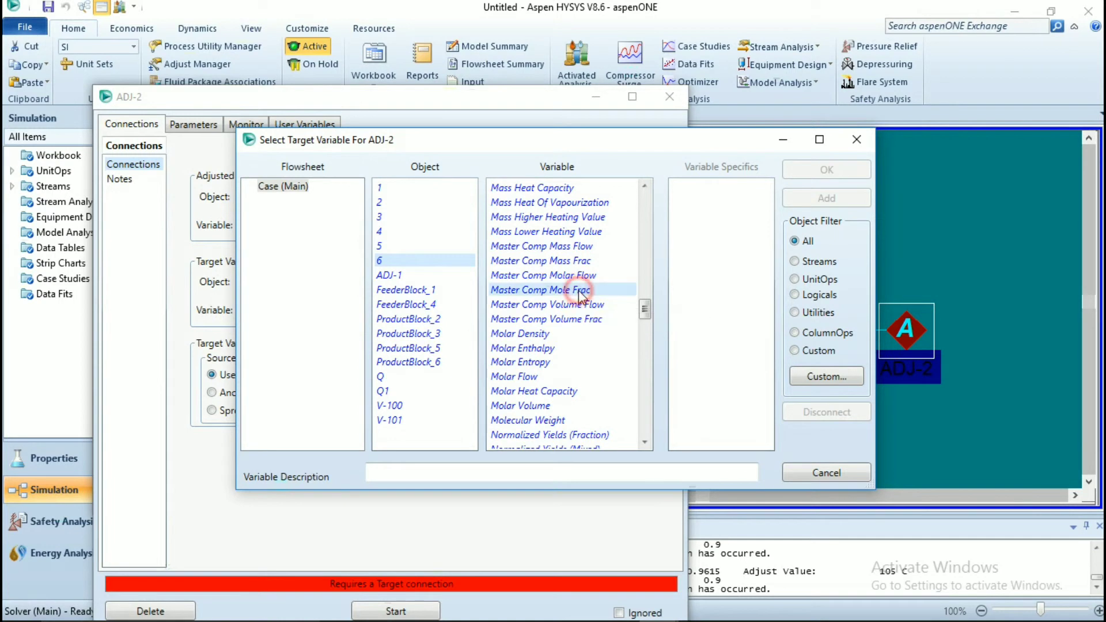
pyautogui.click(701, 203)
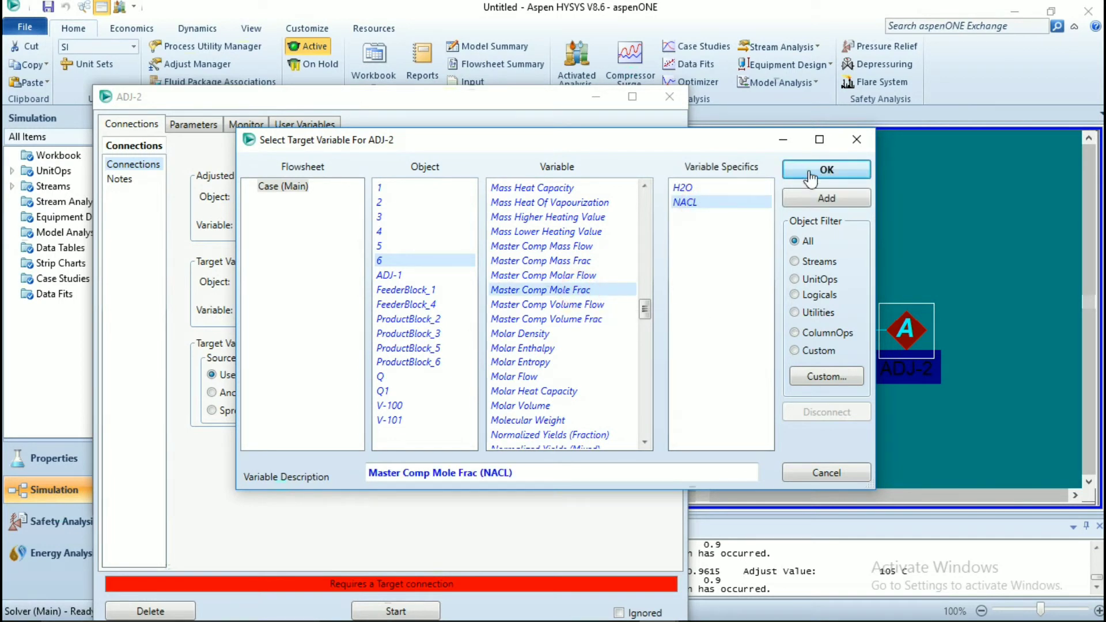
pyautogui.click(798, 173)
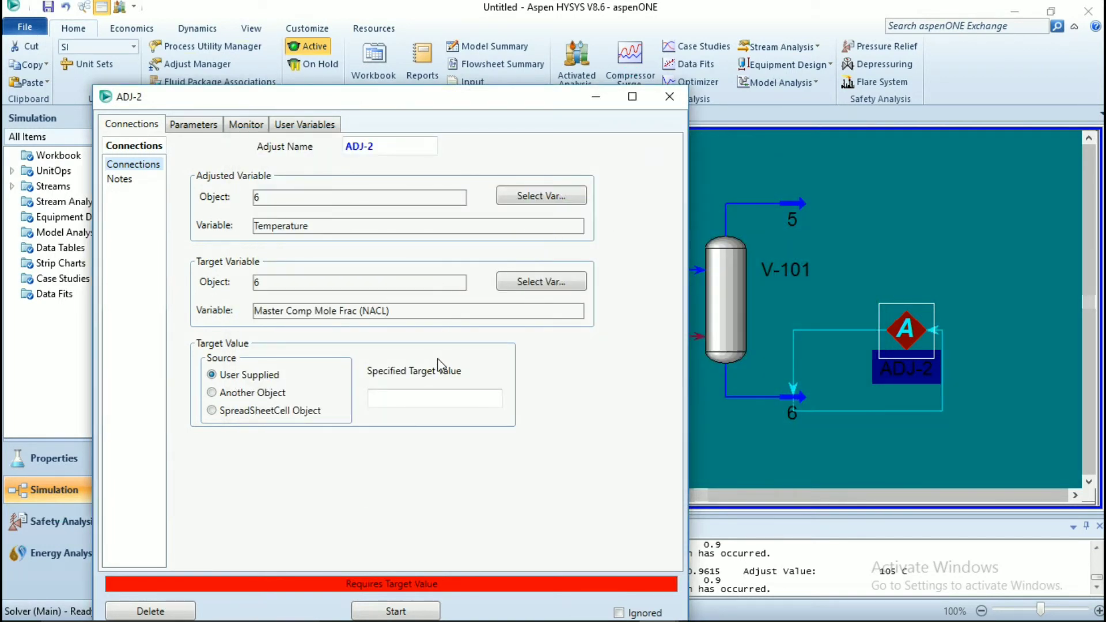
# Specify a target value of 0.9 for ADJ-2, start the Adjust calculation, and close its window
pyautogui.click(433, 397)
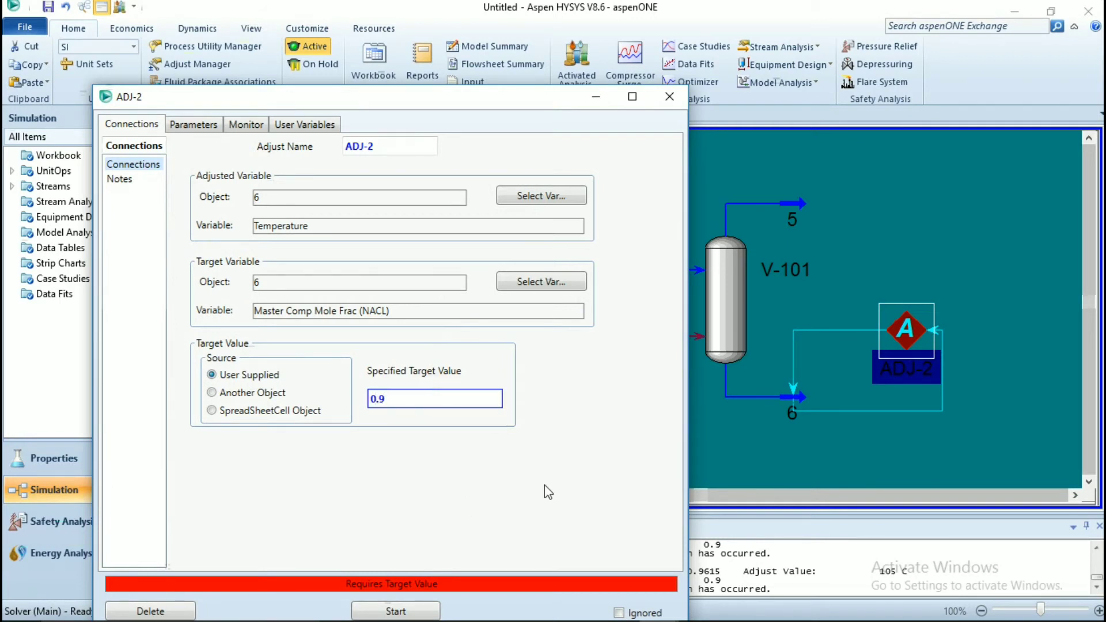
pyautogui.press('Return')
pyautogui.click(434, 611)
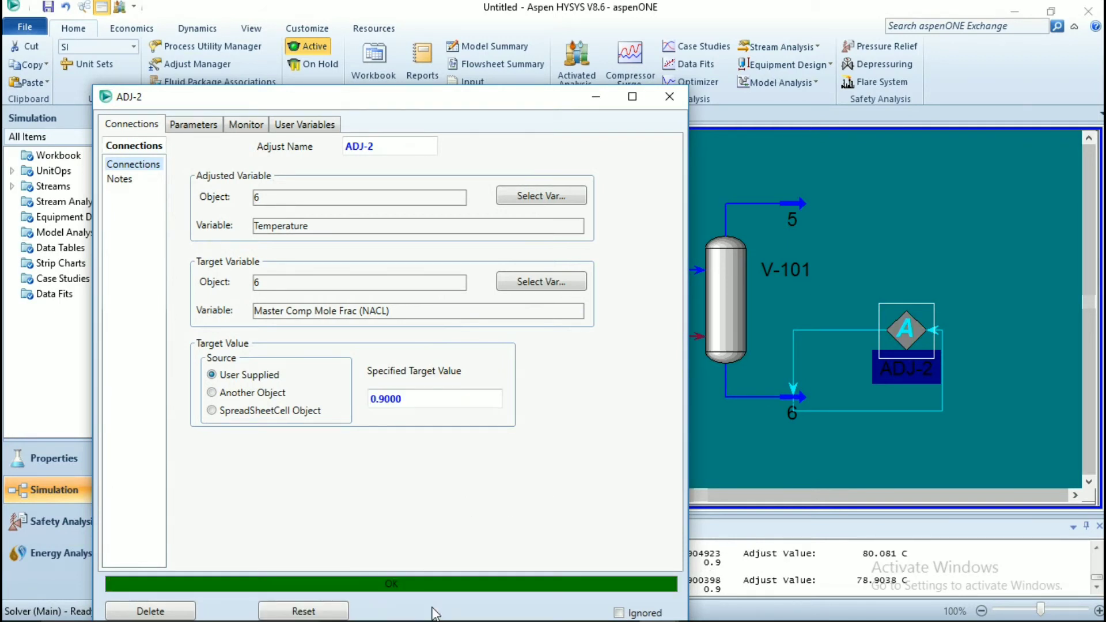
pyautogui.click(670, 96)
pyautogui.click(990, 257)
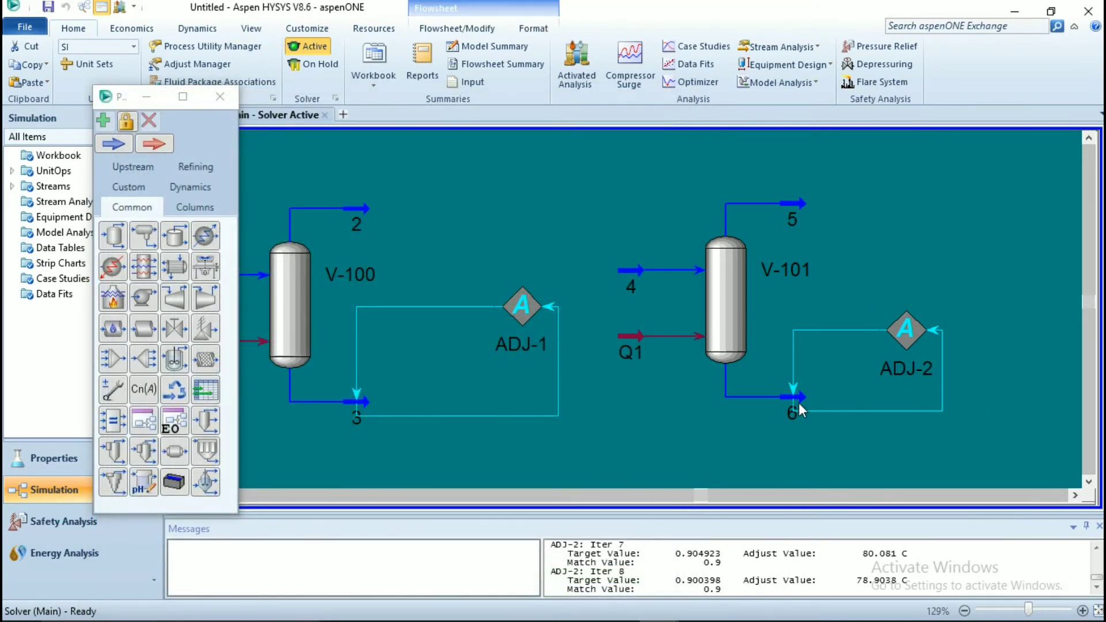
# Show the property table of liquid outlet stream 6 and place it on the flowsheet above ADJ-2
pyautogui.moveTo(797, 404)
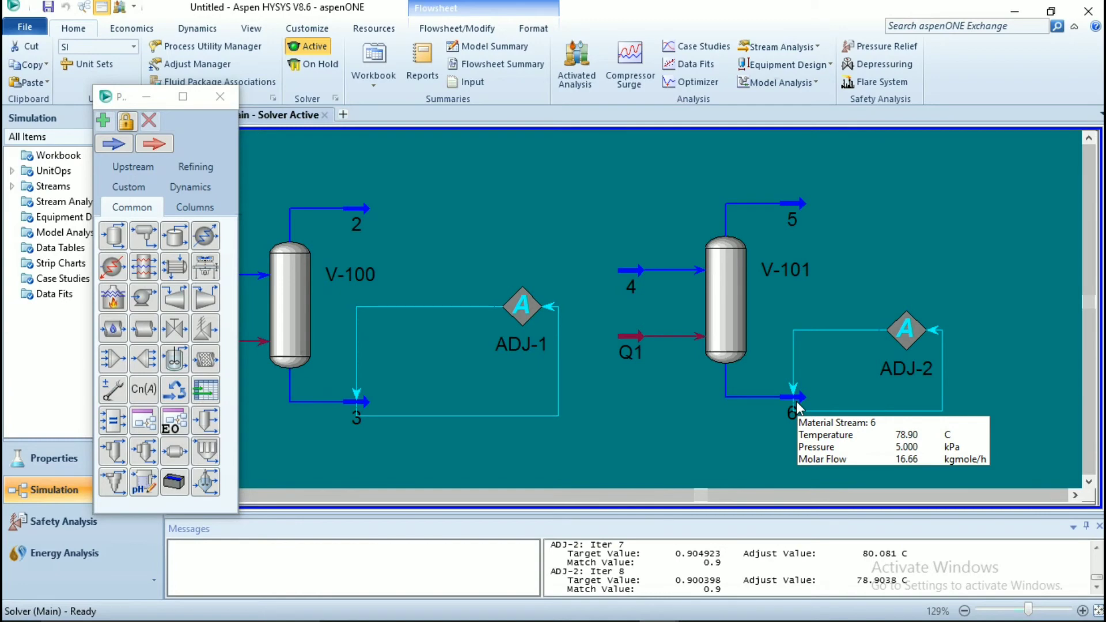
pyautogui.rightClick(797, 406)
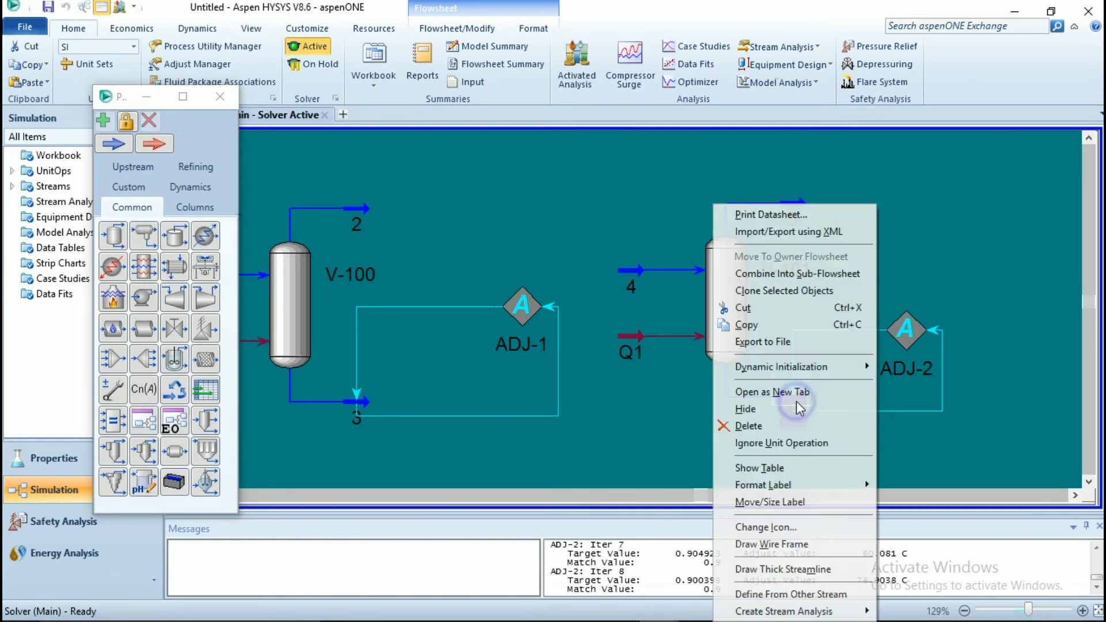
pyautogui.click(765, 470)
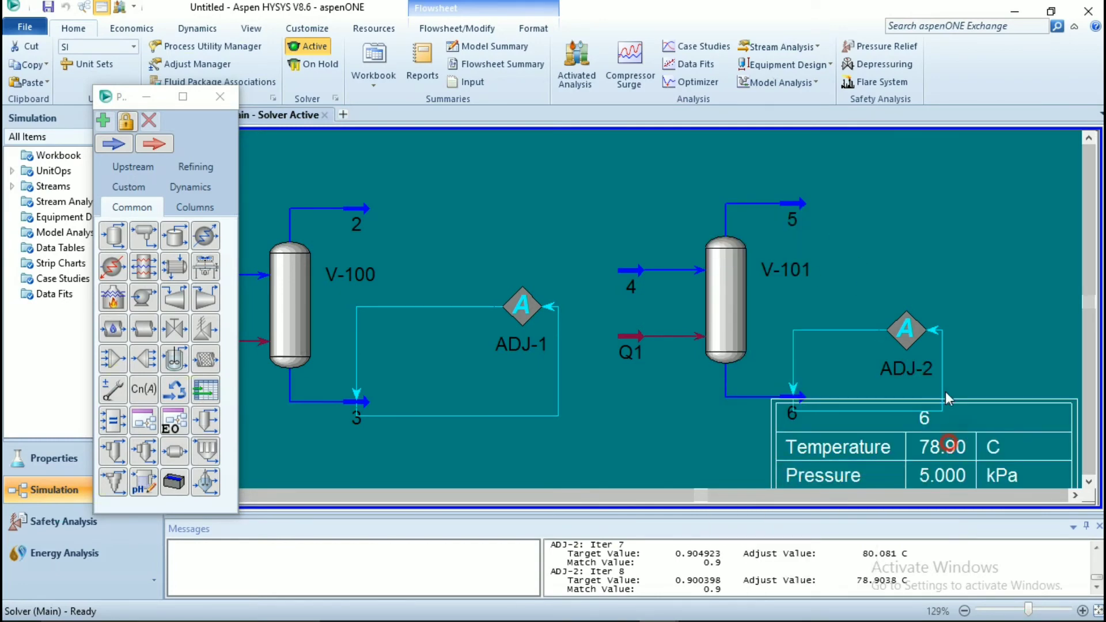
pyautogui.moveTo(945, 448); pyautogui.dragTo(932, 203)
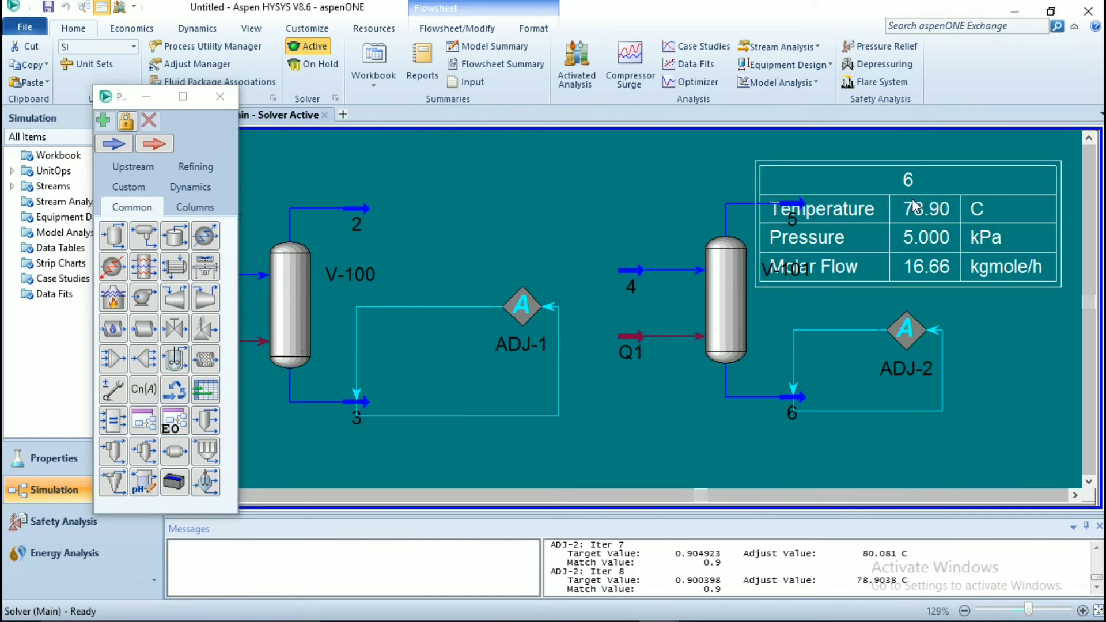
# Show the property table of liquid outlet stream 3 and place it on the flowsheet above ADJ-1
pyautogui.rightClick(359, 408)
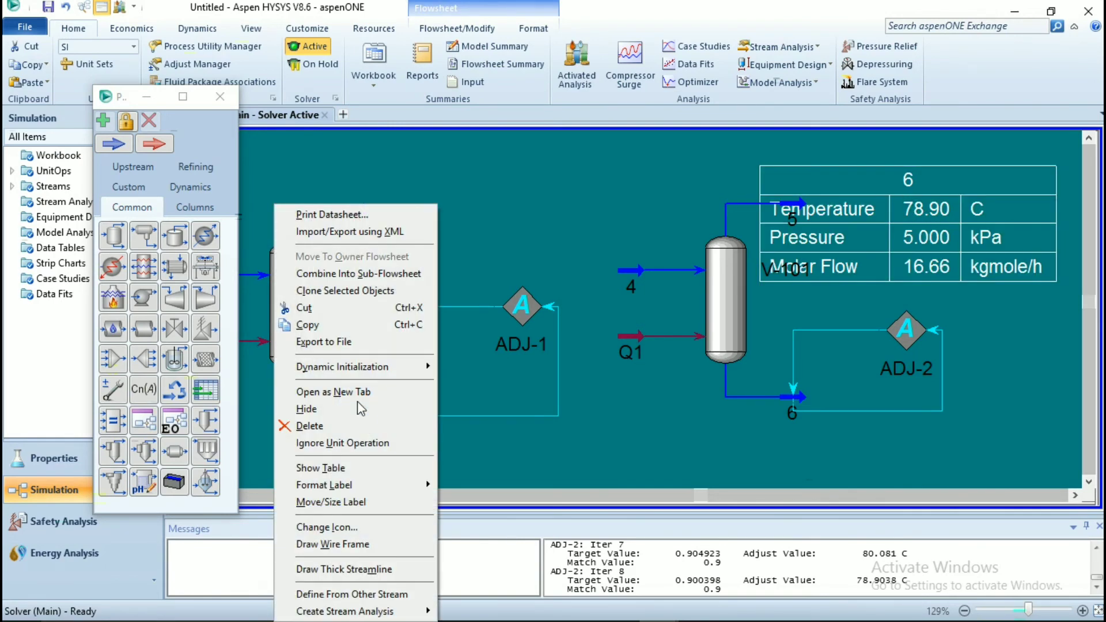
pyautogui.click(330, 470)
pyautogui.moveTo(503, 449); pyautogui.dragTo(476, 195)
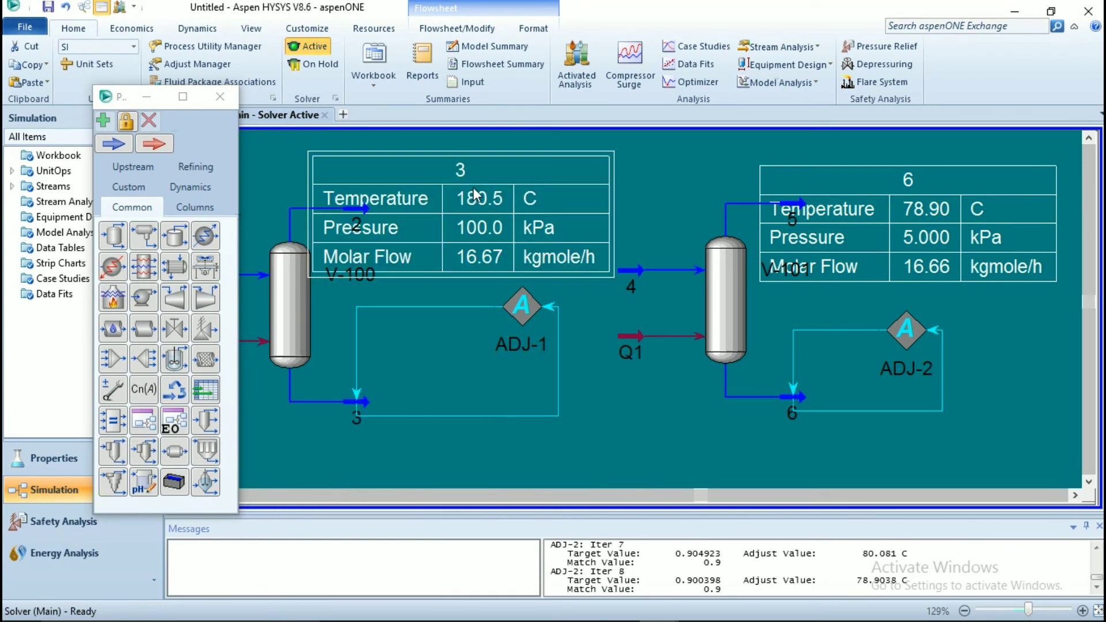